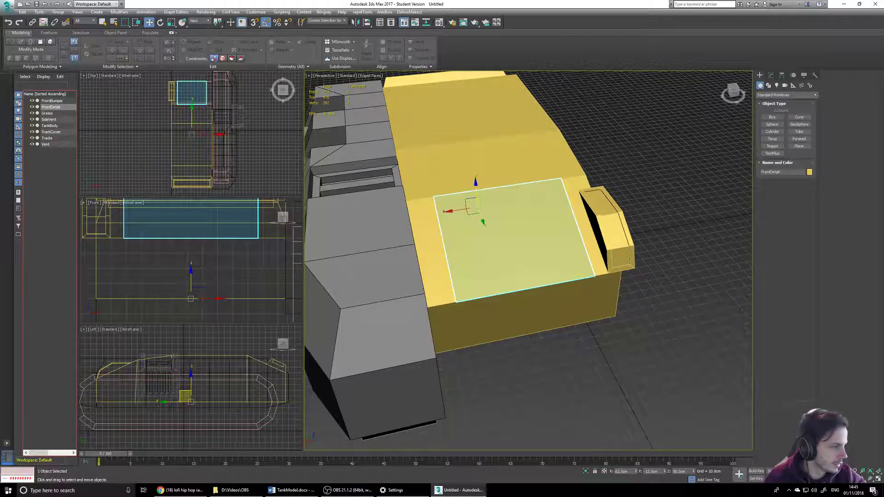
Select the FrontDetail polygon on the tank's sloped front and scale it narrower along the Y axis.
{"action": "left_click", "coordinate": [771, 74]}
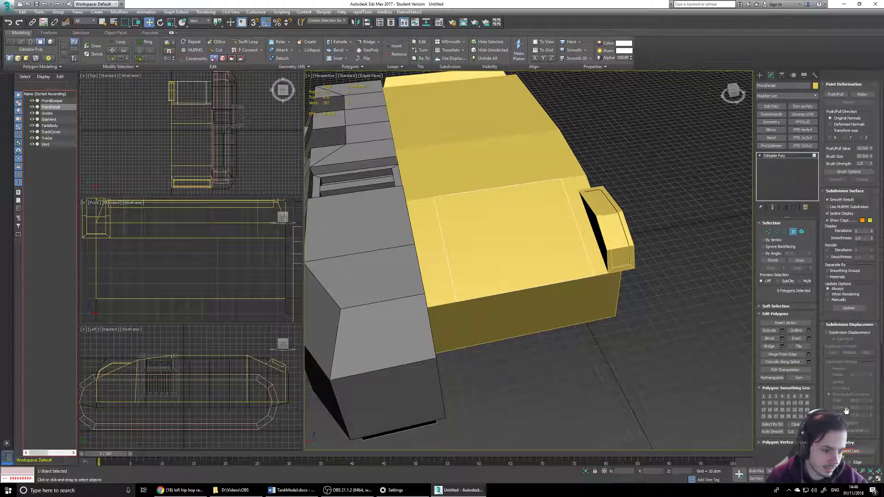
{"action": "scroll", "coordinate": [847, 411], "scroll_direction": "down", "scroll_amount": 3}
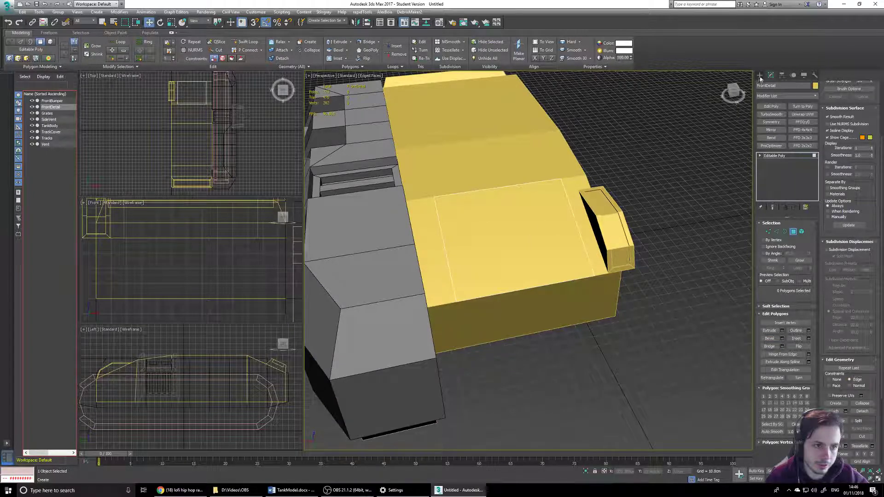
{"action": "left_click", "coordinate": [484, 257]}
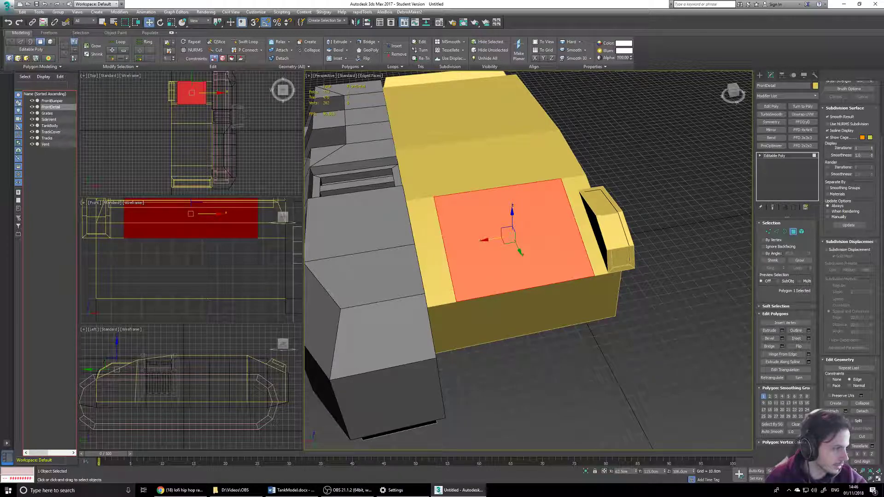
{"action": "left_click", "coordinate": [171, 22]}
{"action": "mouse_move", "coordinate": [546, 259]}
{"action": "middle_mouse_down", "text": "alt"}
{"action": "mouse_move", "coordinate": [584, 264]}
{"action": "mouse_move", "coordinate": [537, 256]}
{"action": "middle_mouse_up", "text": "alt"}
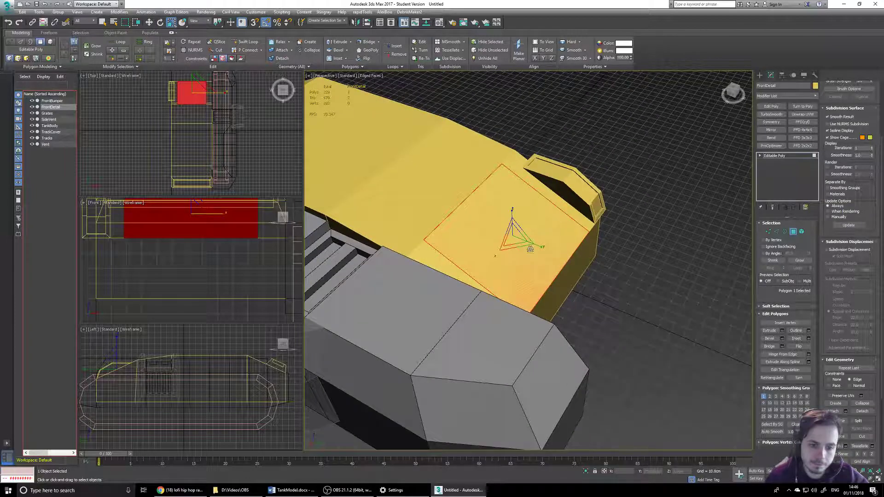
{"action": "left_click_drag", "start_coordinate": [541, 247], "coordinate": [511, 242]}
{"action": "mouse_move", "coordinate": [536, 241]}
{"action": "middle_mouse_down", "text": "alt"}
{"action": "mouse_move", "coordinate": [564, 220]}
{"action": "mouse_move", "coordinate": [547, 231]}
{"action": "middle_mouse_up", "text": "alt"}
{"action": "scroll", "coordinate": [548, 231], "scroll_direction": "up", "scroll_amount": 4}
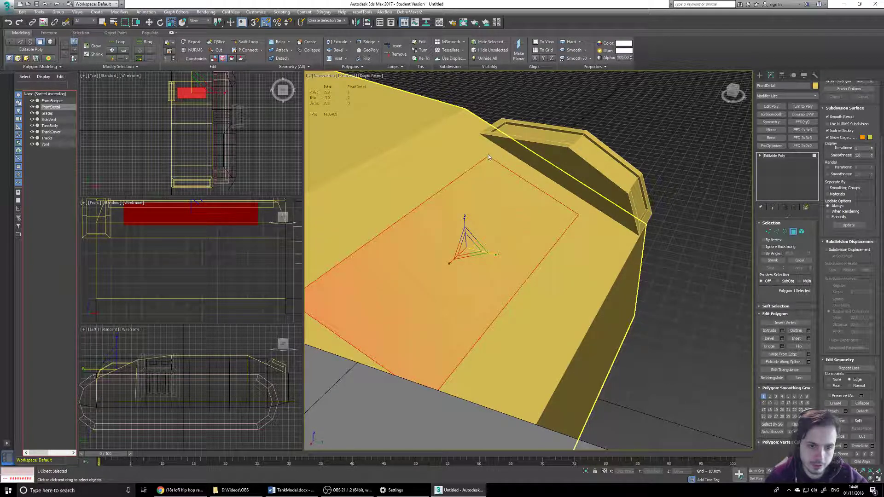
Extrude the narrowed FrontDetail polygon outward into a raised block on the sloped hull.
{"action": "middle_click_drag", "start_coordinate": [646, 210], "coordinate": [626, 216], "text": "alt"}
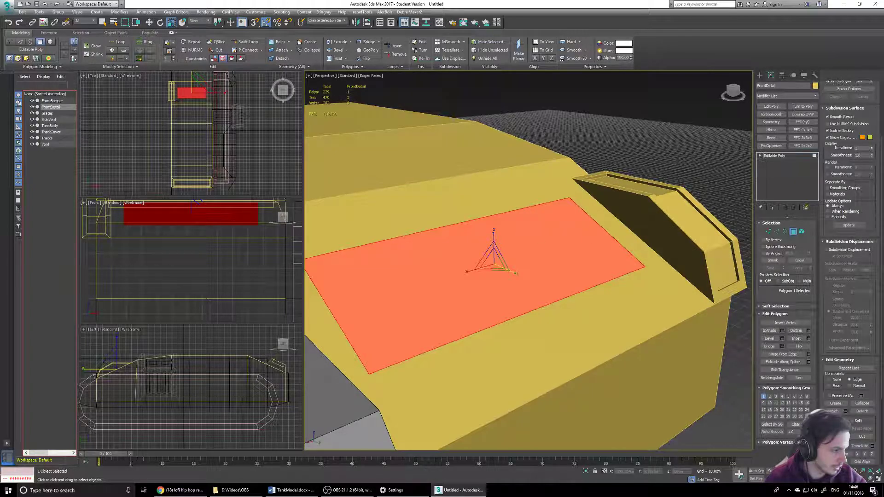
{"action": "left_click", "coordinate": [782, 331]}
{"action": "left_click", "coordinate": [531, 284]}
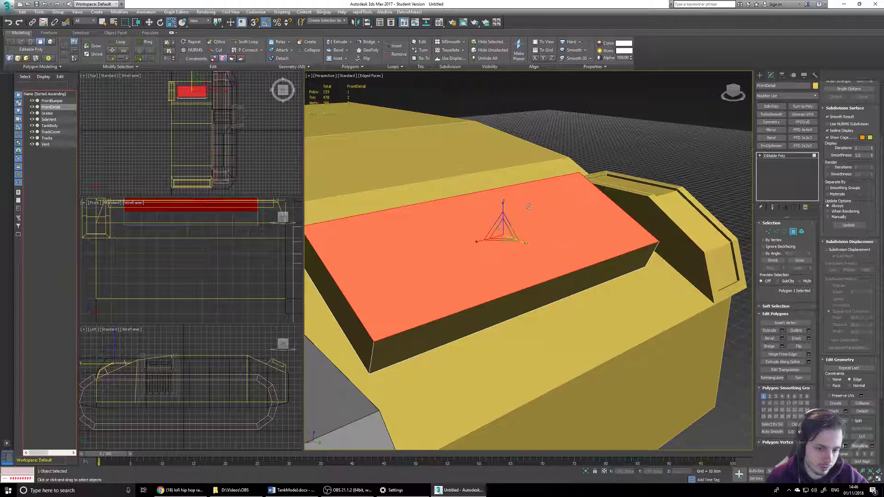
Target-weld the block's two raised front corner vertices onto the base corners below them to form a wedge.
{"action": "left_click", "coordinate": [768, 232]}
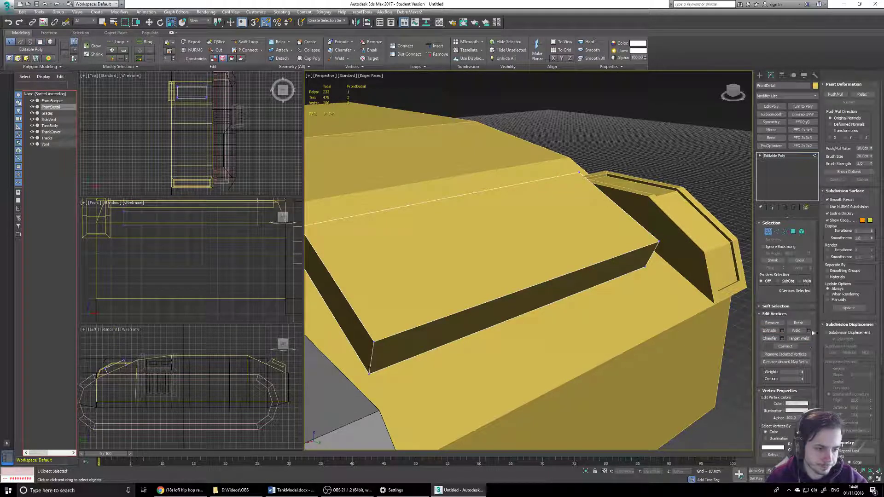
{"action": "left_click", "coordinate": [796, 339]}
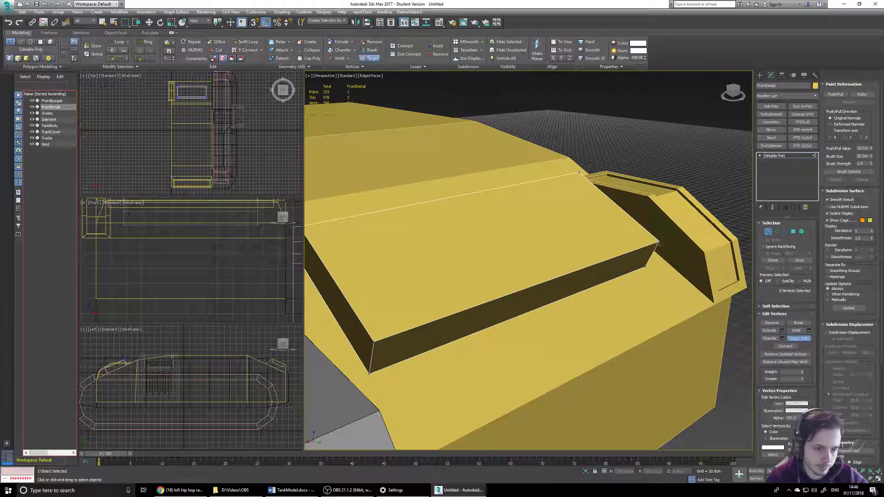
{"action": "left_click", "coordinate": [646, 267]}
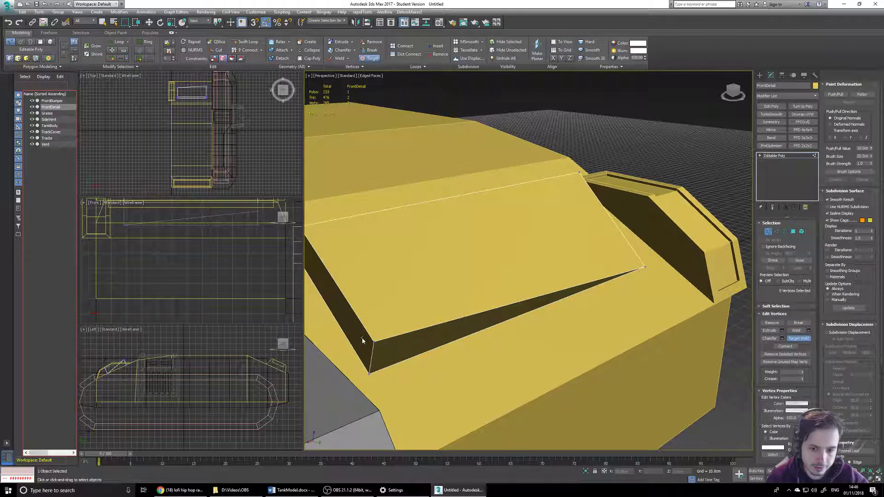
{"action": "left_click", "coordinate": [369, 374]}
{"action": "middle_click_drag", "start_coordinate": [460, 290], "coordinate": [554, 293], "text": "alt"}
{"action": "left_click", "coordinate": [776, 232]}
{"action": "key", "text": "r"}
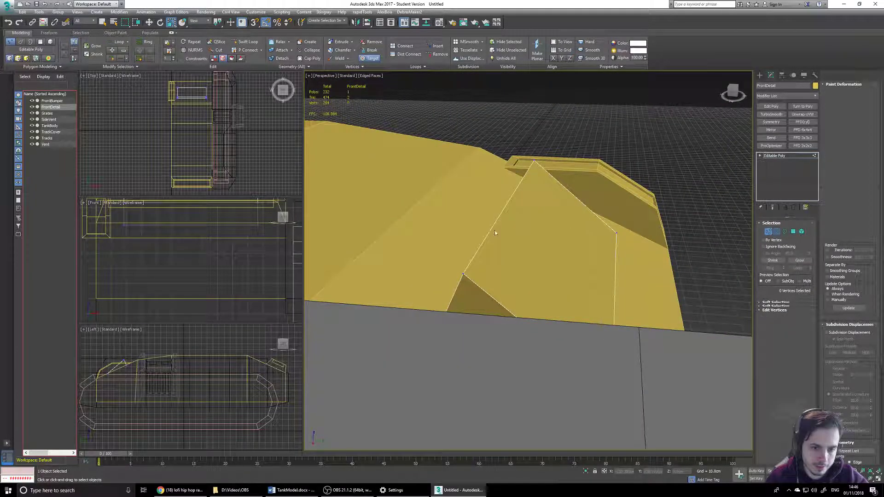
{"action": "left_click", "coordinate": [492, 227]}
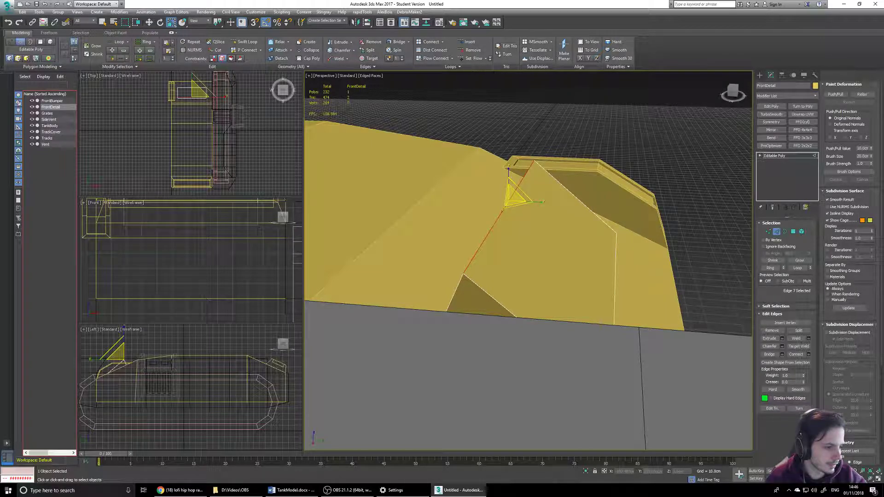
{"action": "middle_click_drag", "start_coordinate": [580, 198], "coordinate": [543, 247], "text": "alt"}
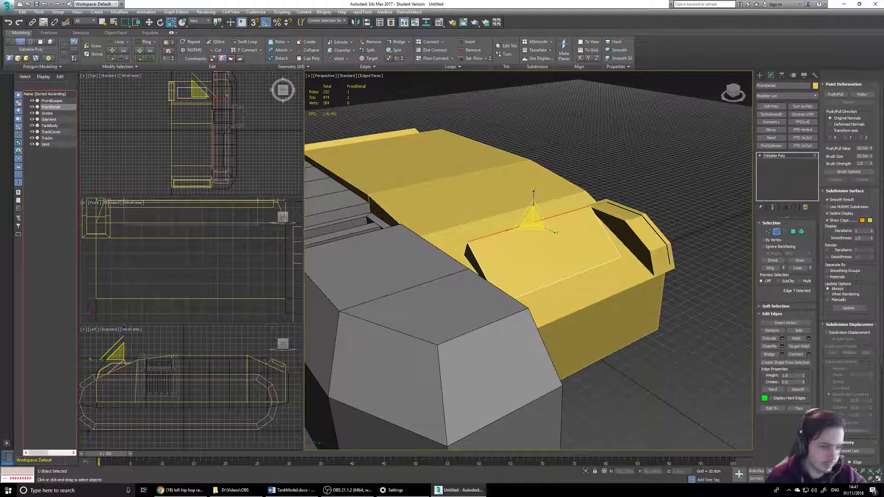
Make the grey track cover see-through and reselect the FrontDetail object.
{"action": "left_click", "coordinate": [760, 75]}
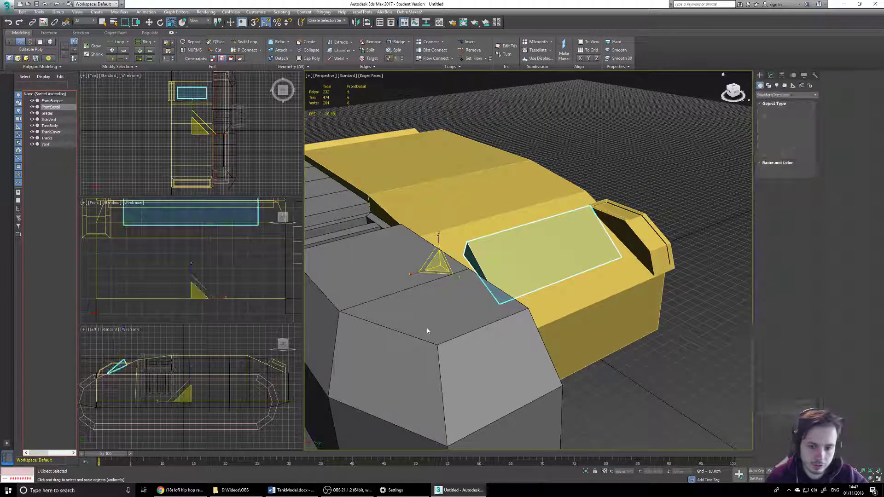
{"action": "left_click", "coordinate": [427, 328]}
{"action": "key", "text": "alt+x"}
{"action": "left_click", "coordinate": [543, 253]}
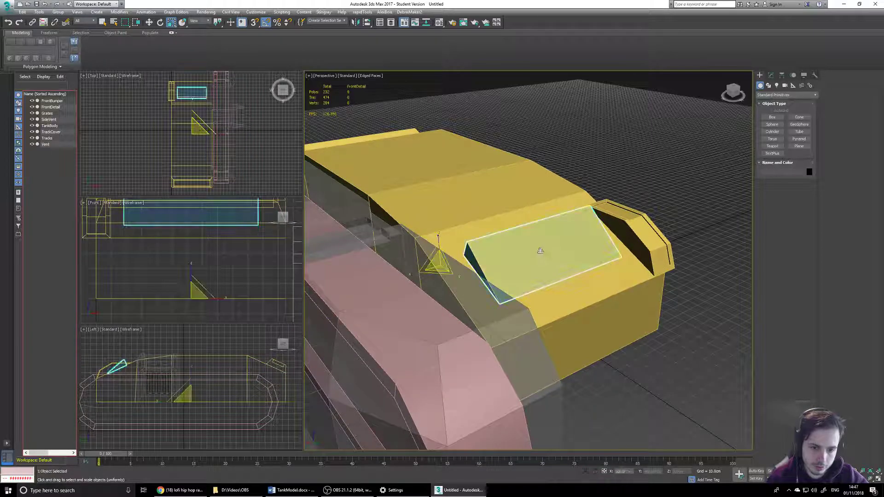
{"action": "middle_click_drag", "start_coordinate": [664, 195], "coordinate": [684, 192], "text": "alt"}
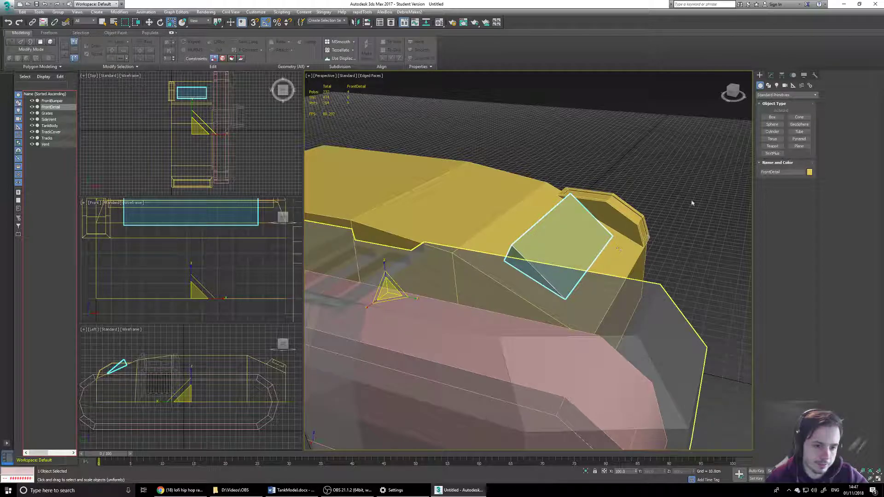
Select the FrontDetail wedge's lower front edge with the Move tool and copy its Y coordinate.
{"action": "left_click", "coordinate": [771, 75]}
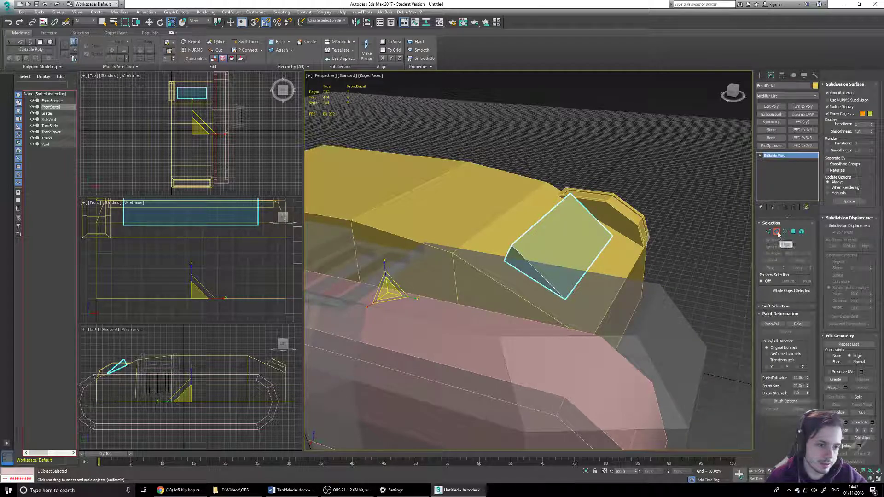
{"action": "left_click", "coordinate": [775, 231]}
{"action": "left_click", "coordinate": [591, 264]}
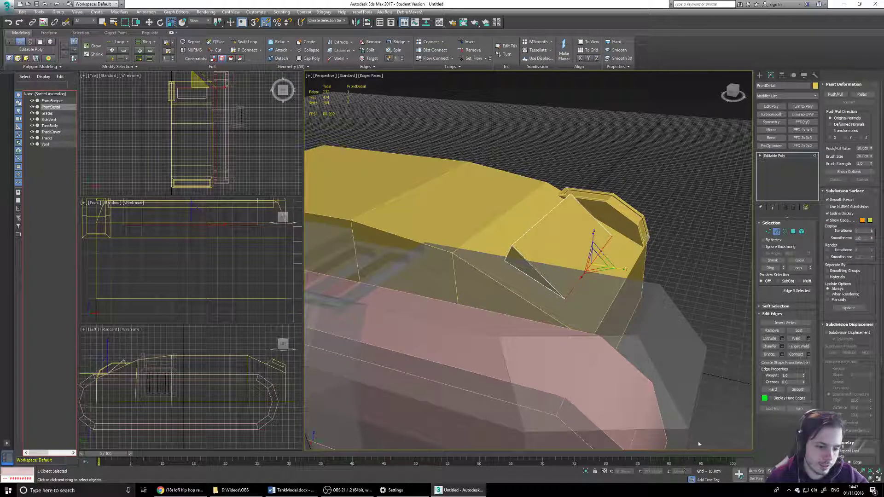
{"action": "middle_click_drag", "start_coordinate": [654, 276], "coordinate": [566, 232], "text": "alt"}
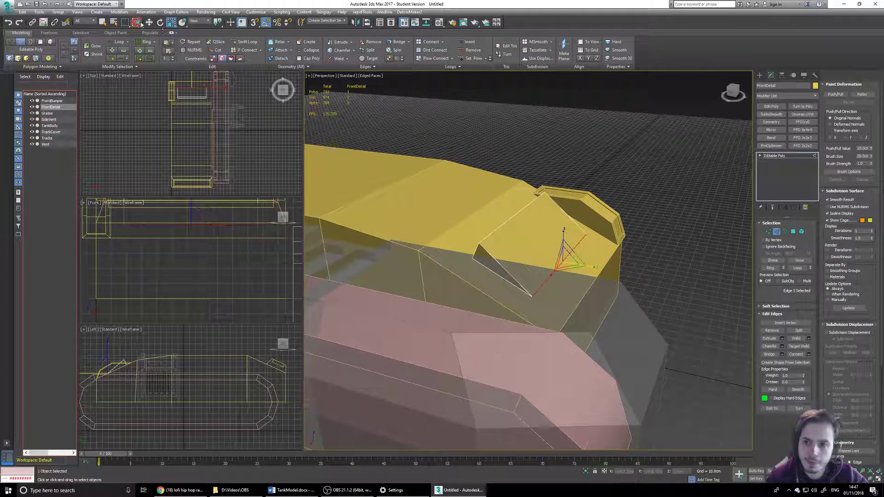
{"action": "key", "text": "w"}
{"action": "middle_click_drag", "start_coordinate": [595, 280], "coordinate": [590, 301], "text": "alt"}
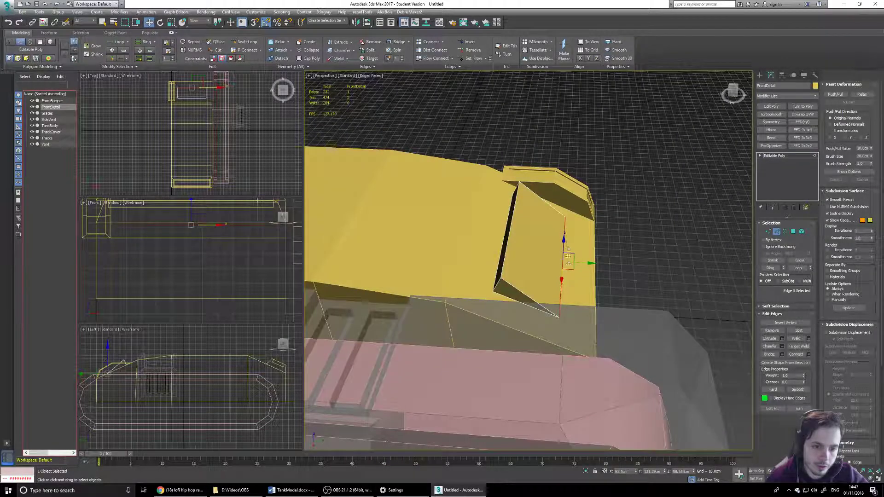
{"action": "scroll", "coordinate": [573, 263], "scroll_direction": "up", "scroll_amount": 5}
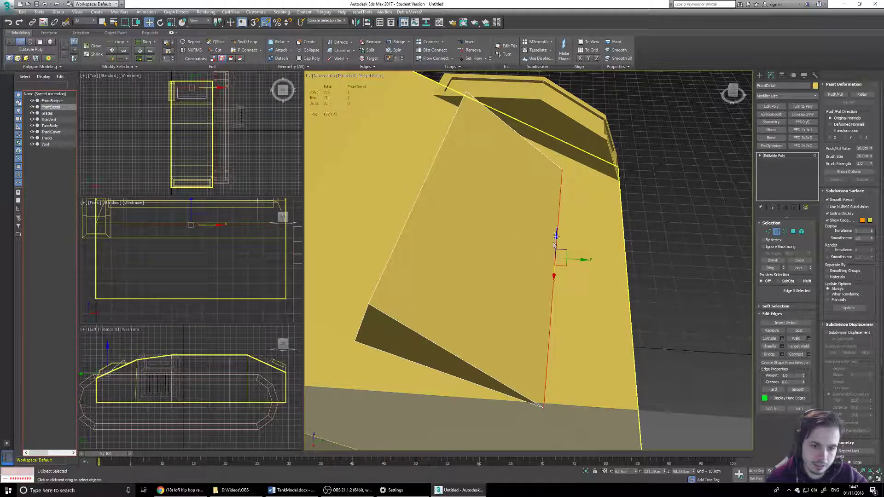
{"action": "middle_click_drag", "start_coordinate": [599, 291], "coordinate": [505, 273], "text": "alt"}
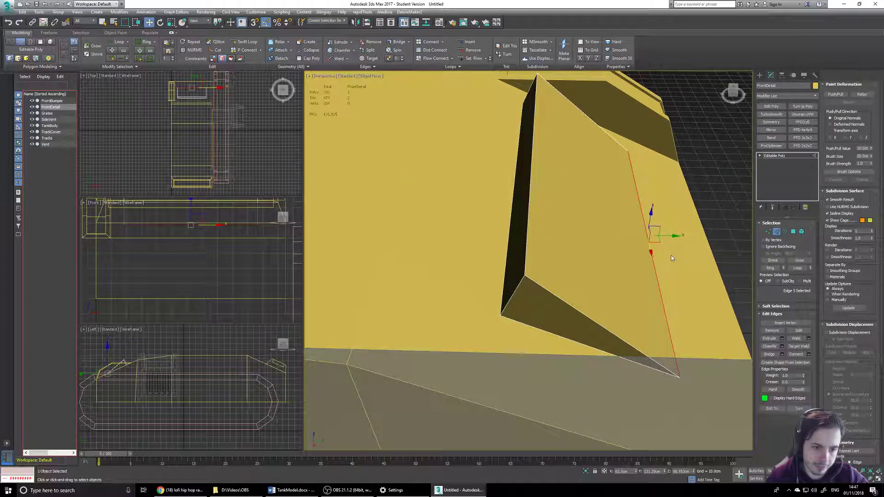
{"action": "middle_click_drag", "start_coordinate": [675, 307], "coordinate": [651, 313], "text": "alt"}
{"action": "double_click", "coordinate": [657, 472]}
{"action": "right_click", "coordinate": [651, 471]}
{"action": "left_click", "coordinate": [668, 399]}
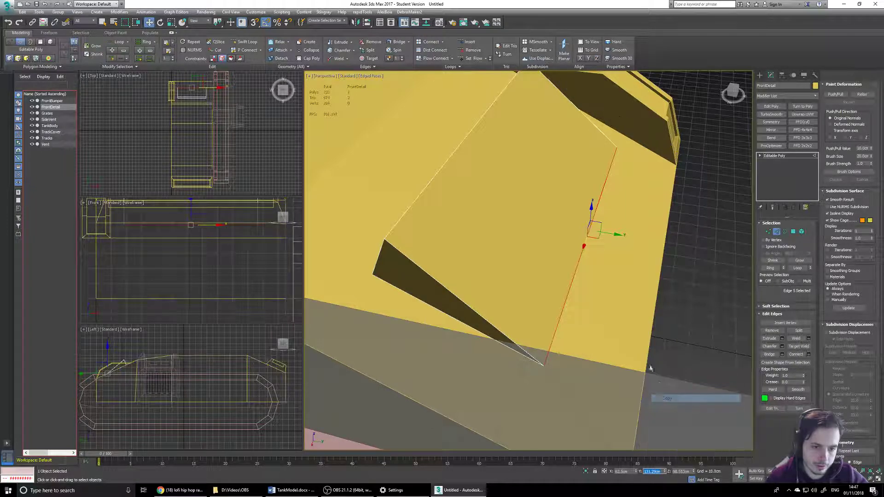
Try to align the wedge's raised rear edge with the front edge by pasting the copied Y coordinate.
{"action": "left_click", "coordinate": [455, 152]}
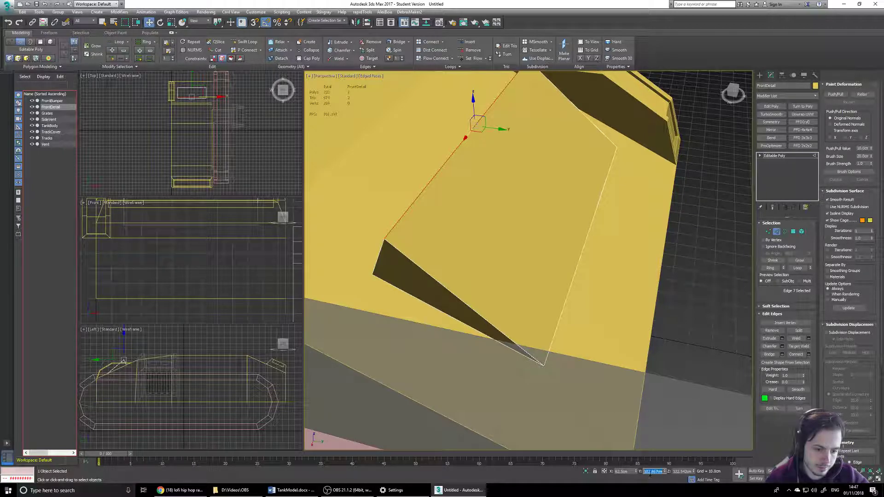
{"action": "right_click", "coordinate": [651, 471]}
{"action": "left_click", "coordinate": [670, 408]}
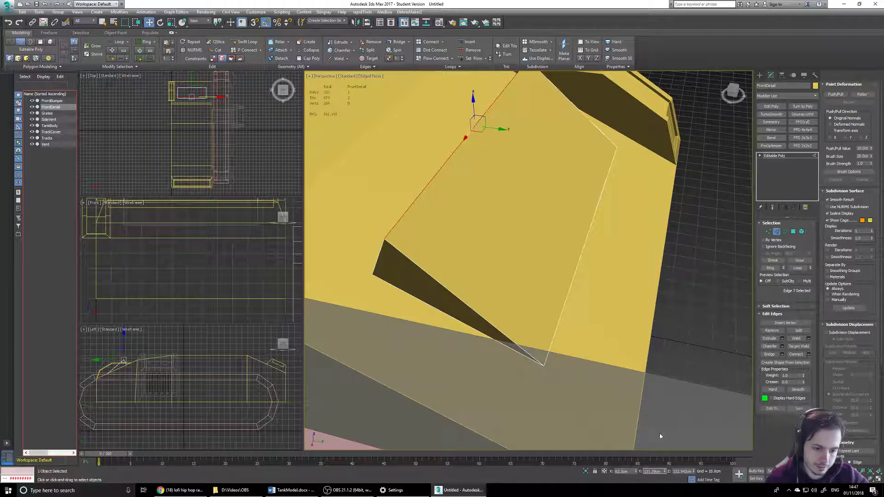
{"action": "key", "text": "Return"}
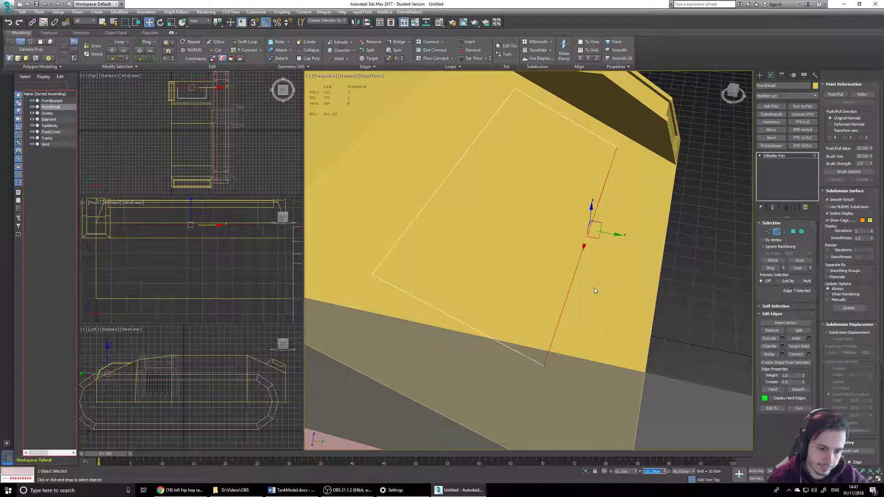
Undo the raised edge's move back to the wedge shape.
{"action": "middle_click_drag", "start_coordinate": [594, 291], "coordinate": [629, 291], "text": "alt"}
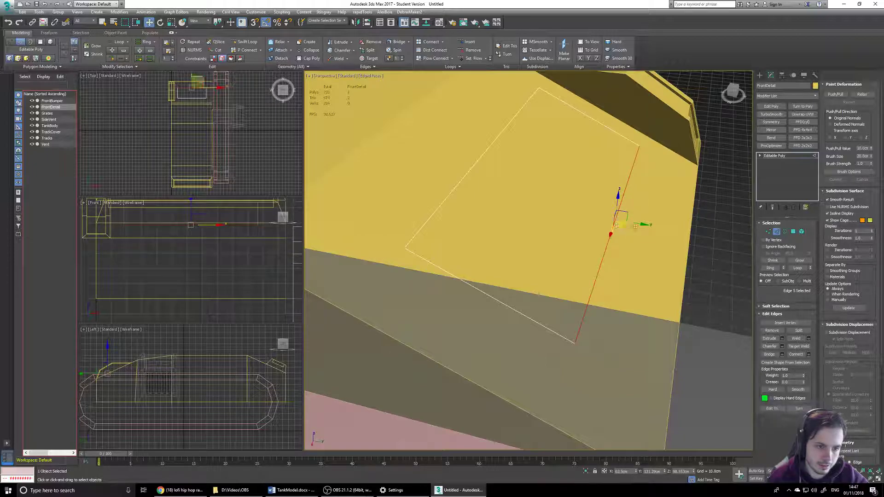
{"action": "key", "text": "ctrl+z"}
{"action": "key", "text": "ctrl+z"}
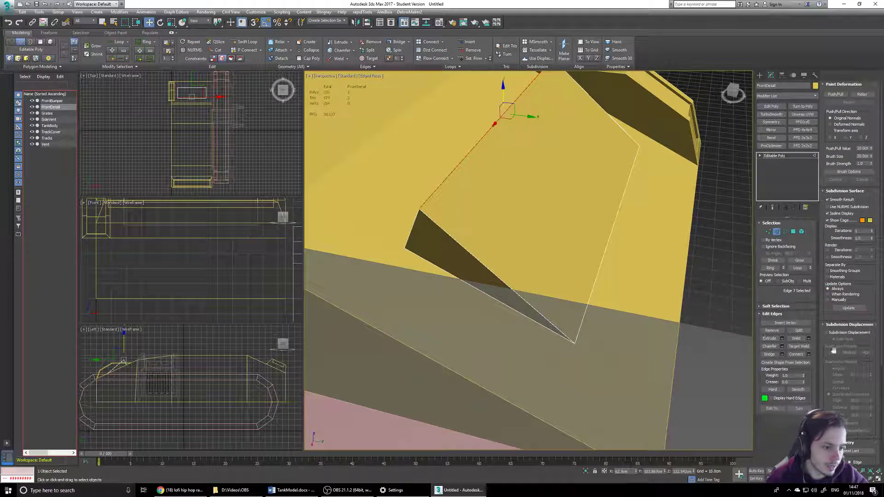
Set the editing constraint to None and set the raised edge's Y position to 131.29 cm.
{"action": "scroll", "coordinate": [833, 352], "scroll_direction": "down", "scroll_amount": 3}
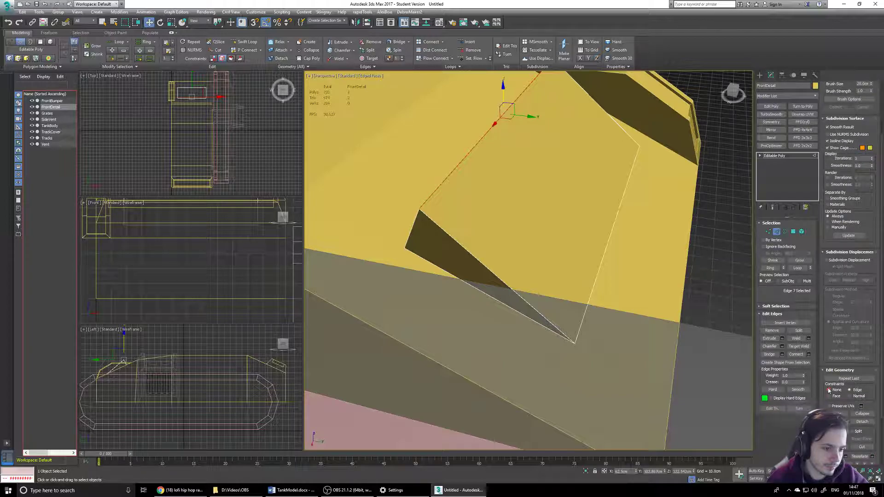
{"action": "double_click", "coordinate": [662, 472]}
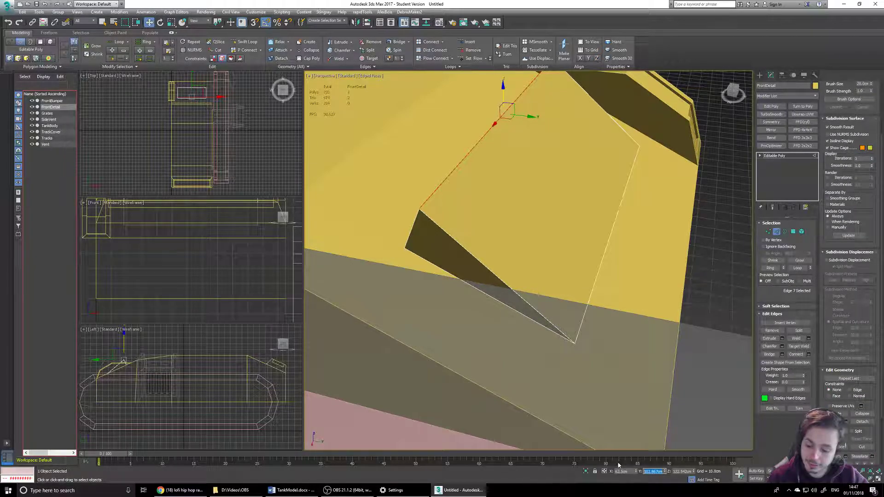
{"action": "type", "text": "131.29"}
{"action": "key", "text": "Return"}
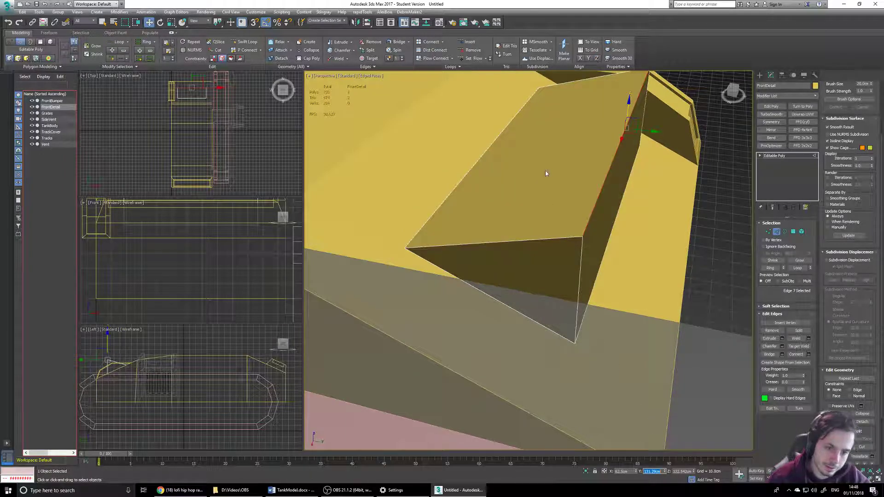
Match the raised front edge's height to the rear edge by setting its Z position to 113.447 cm.
{"action": "middle_click_drag", "start_coordinate": [617, 219], "coordinate": [491, 215], "text": "alt"}
{"action": "left_click", "coordinate": [464, 216]}
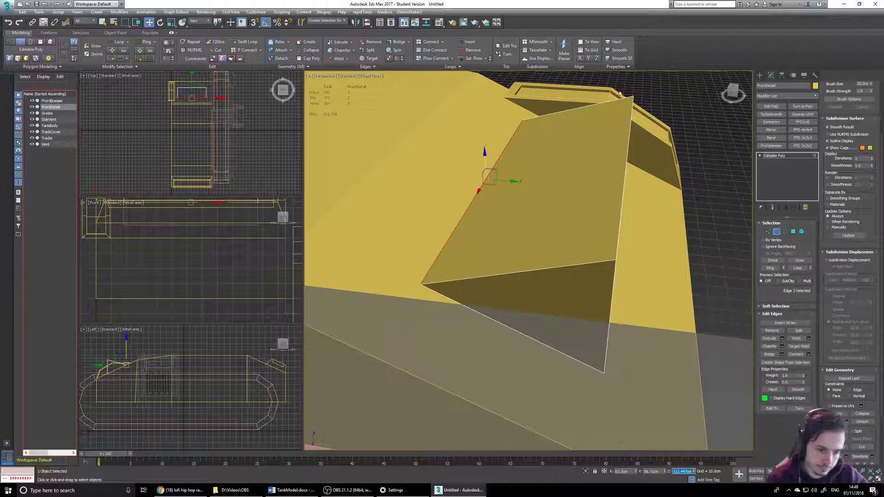
{"action": "left_click", "coordinate": [621, 170]}
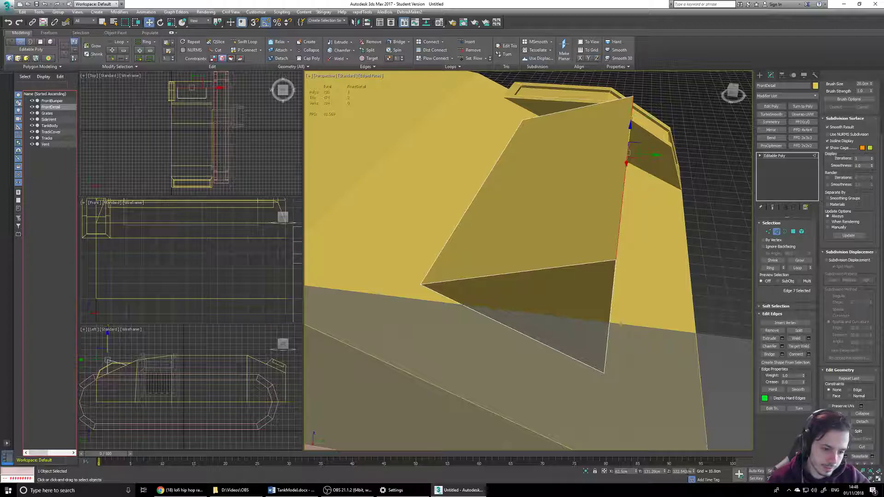
{"action": "double_click", "coordinate": [685, 471]}
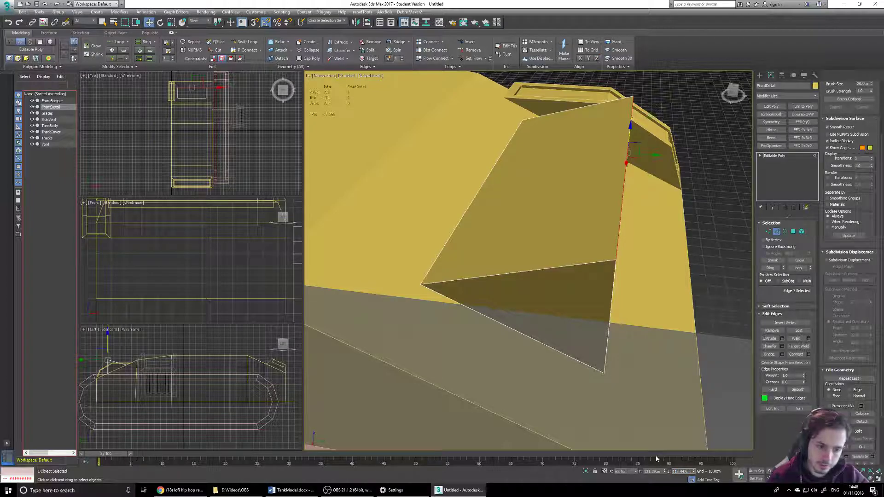
{"action": "type", "text": "113.447"}
{"action": "key", "text": "Return"}
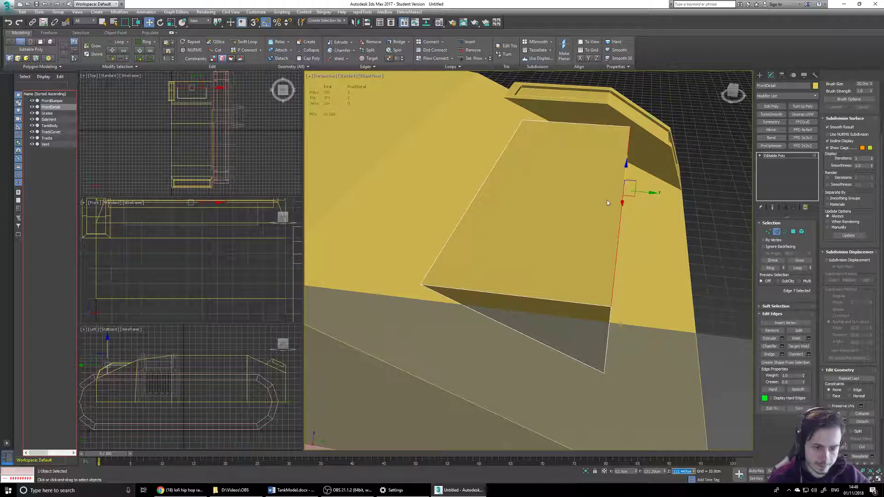
Leave edge editing and slide the whole FrontDetail wedge along X onto the front bumper, to about X 27.14 cm.
{"action": "middle_click_drag", "start_coordinate": [635, 305], "coordinate": [668, 209], "text": "alt"}
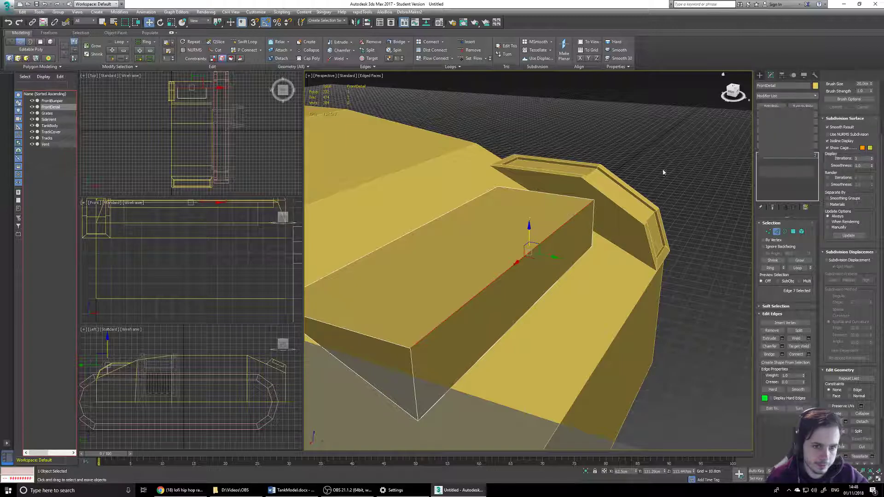
{"action": "middle_click_drag", "start_coordinate": [522, 260], "coordinate": [474, 258], "text": "alt"}
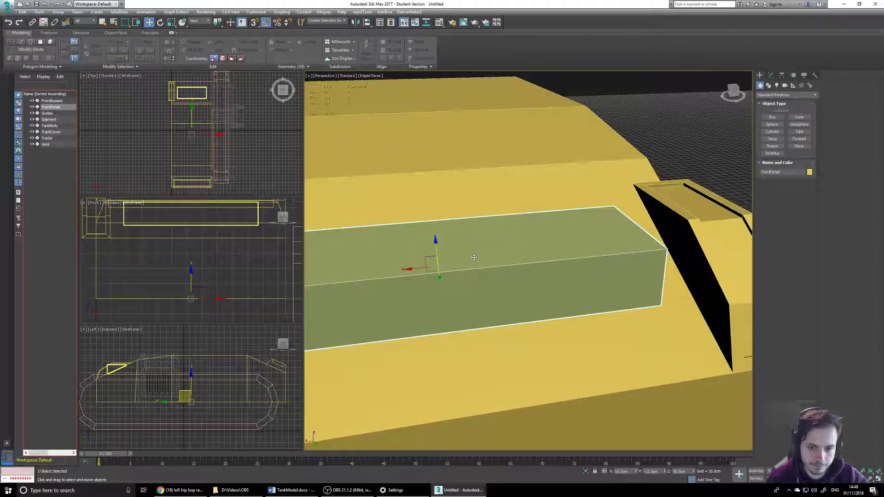
{"action": "scroll", "coordinate": [474, 258], "scroll_direction": "down", "scroll_amount": 2}
{"action": "left_click_drag", "start_coordinate": [439, 261], "coordinate": [489, 259]}
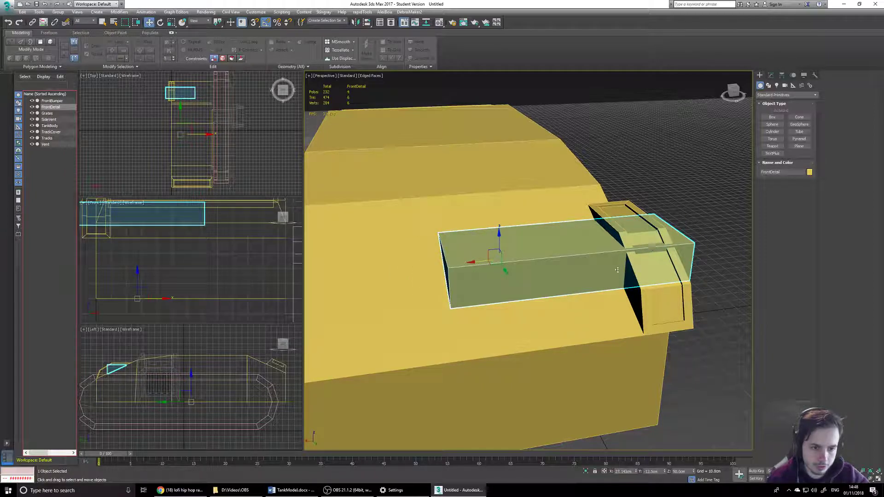
Constrain editing to Edge and slide the wedge's front polygon back along the hull slope to slightly shrink the wedge.
{"action": "middle_click_drag", "start_coordinate": [627, 262], "coordinate": [658, 269], "text": "alt"}
{"action": "left_click", "coordinate": [771, 77]}
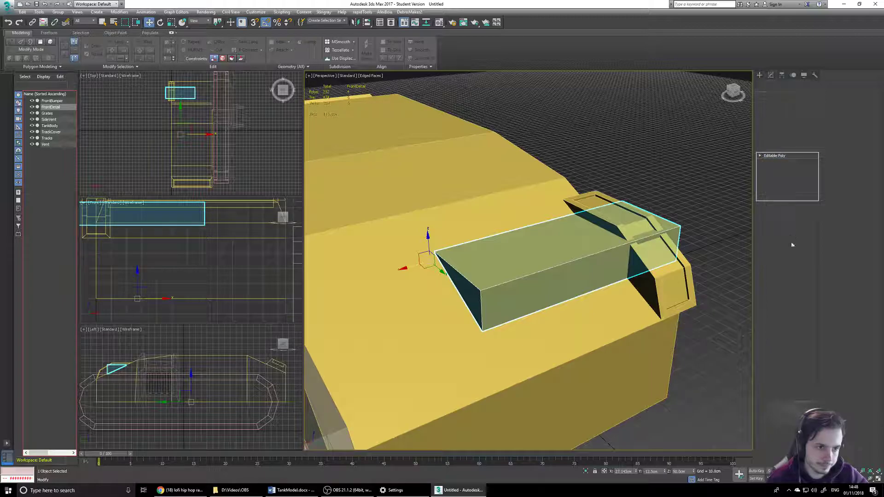
{"action": "left_click", "coordinate": [793, 232]}
{"action": "left_click", "coordinate": [582, 285]}
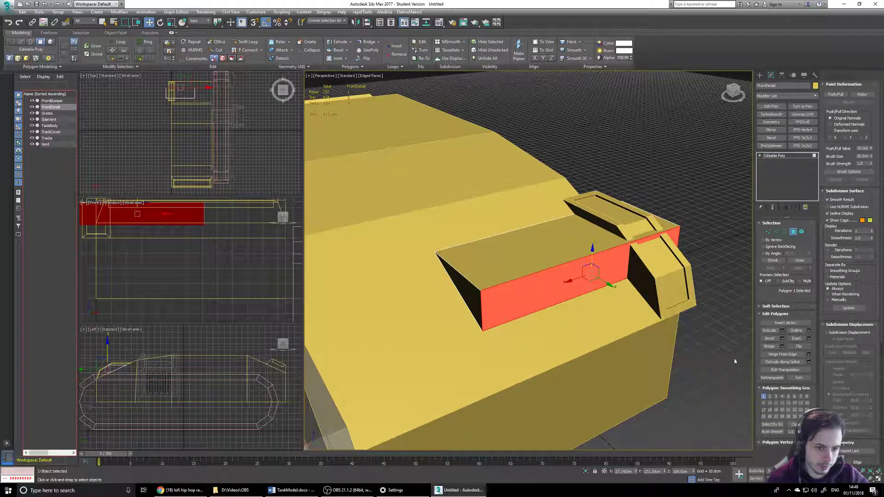
{"action": "scroll", "coordinate": [824, 312], "scroll_direction": "down", "scroll_amount": 4}
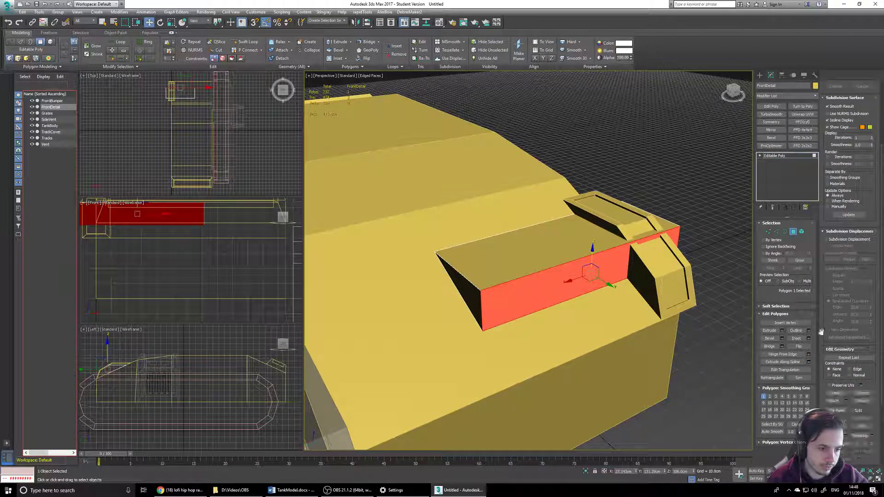
{"action": "scroll", "coordinate": [846, 394], "scroll_direction": "down", "scroll_amount": 1}
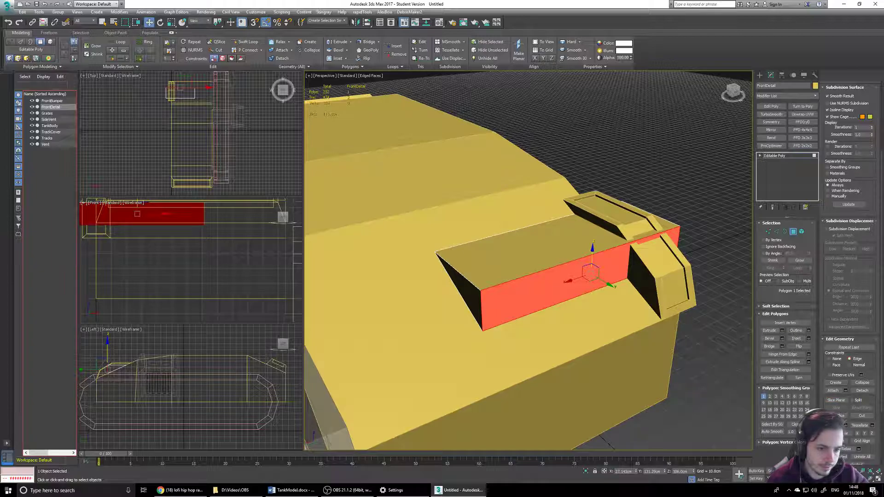
{"action": "left_click_drag", "start_coordinate": [607, 285], "coordinate": [594, 274]}
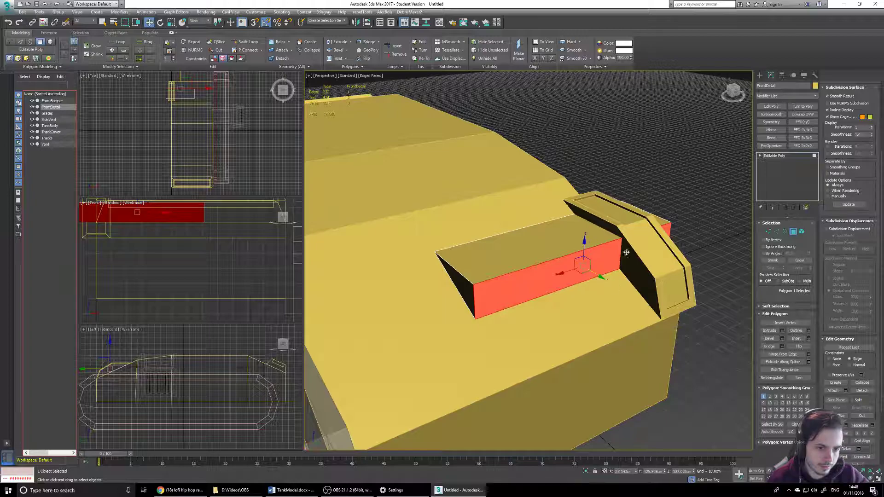
Leave polygon editing and move the whole FrontDetail wedge along X to about 43.59 cm, partly inside the front bumper.
{"action": "middle_click_drag", "start_coordinate": [632, 236], "coordinate": [582, 265], "text": "alt"}
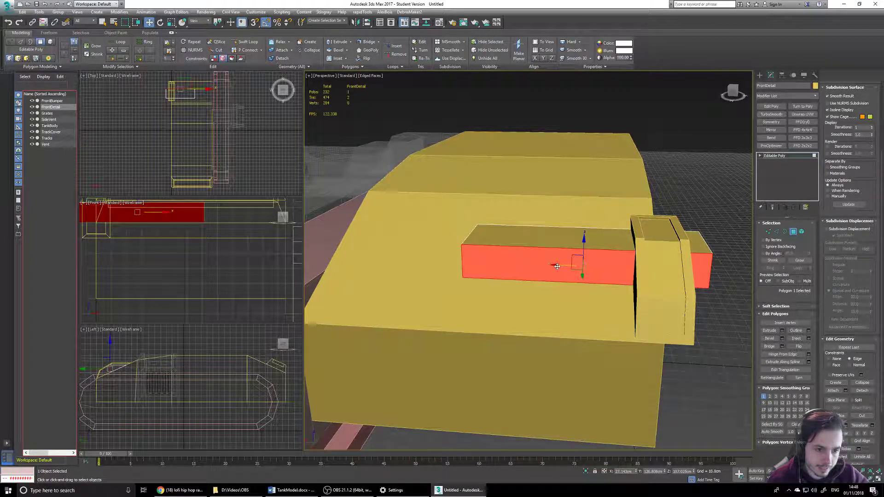
{"action": "left_click", "coordinate": [760, 76]}
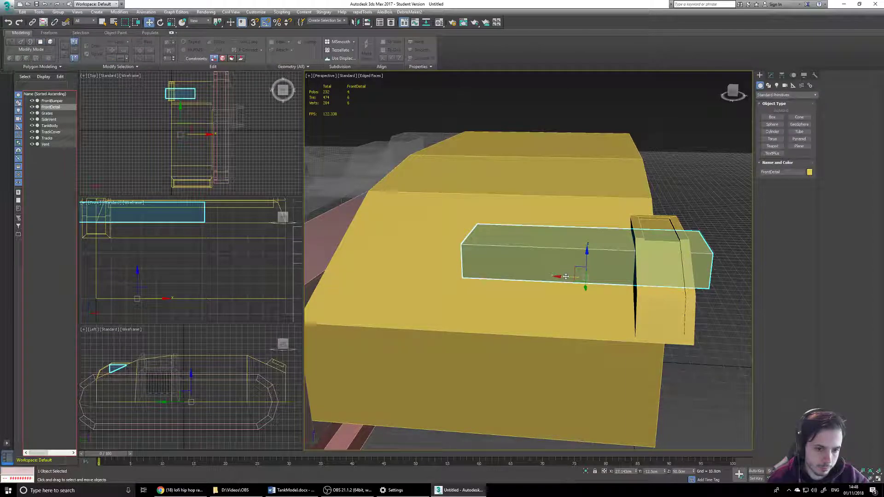
{"action": "middle_click_drag", "start_coordinate": [542, 274], "coordinate": [556, 261], "text": "alt"}
{"action": "middle_click_drag", "start_coordinate": [531, 177], "coordinate": [606, 219], "text": "alt"}
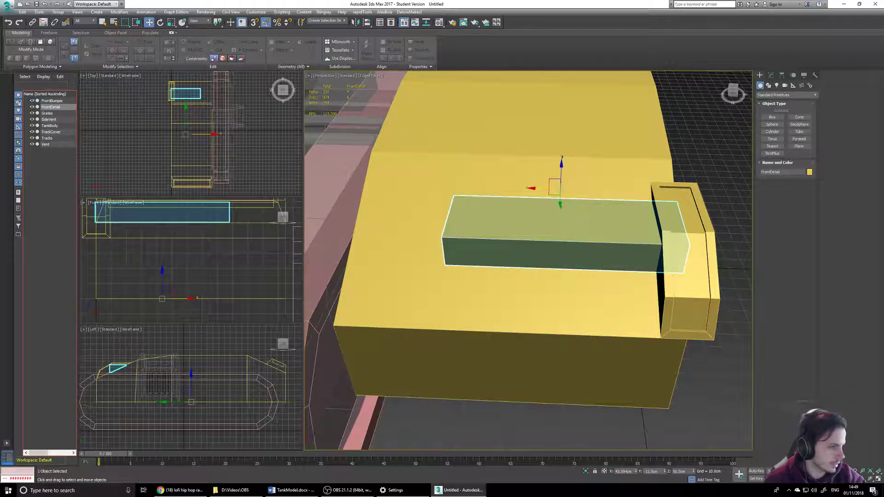
Select every object in the scene and set their shared object colour to black.
{"action": "middle_click_drag", "start_coordinate": [545, 273], "coordinate": [746, 258], "text": "alt"}
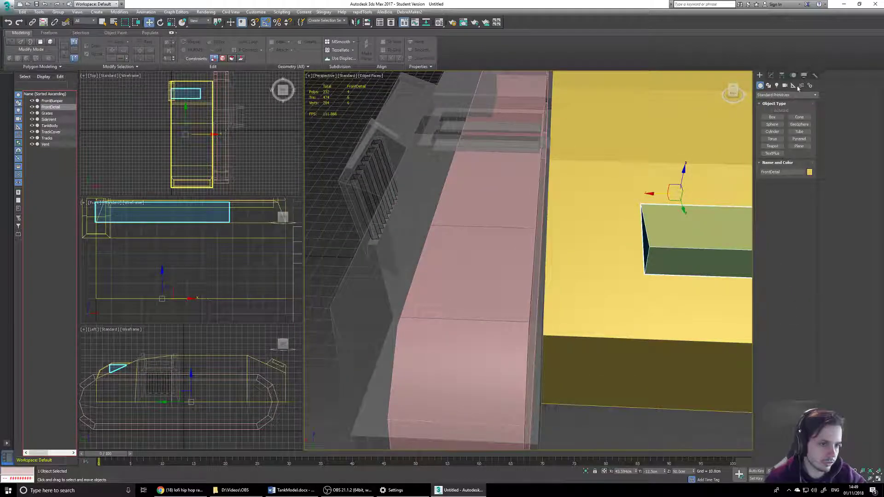
{"action": "scroll", "coordinate": [656, 251], "scroll_direction": "down", "scroll_amount": 5}
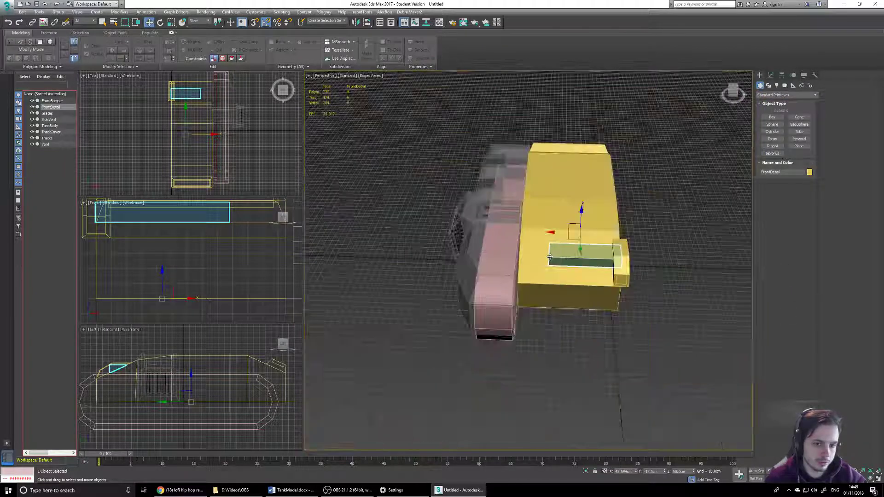
{"action": "left_click", "coordinate": [689, 410]}
{"action": "key", "text": "ctrl+a"}
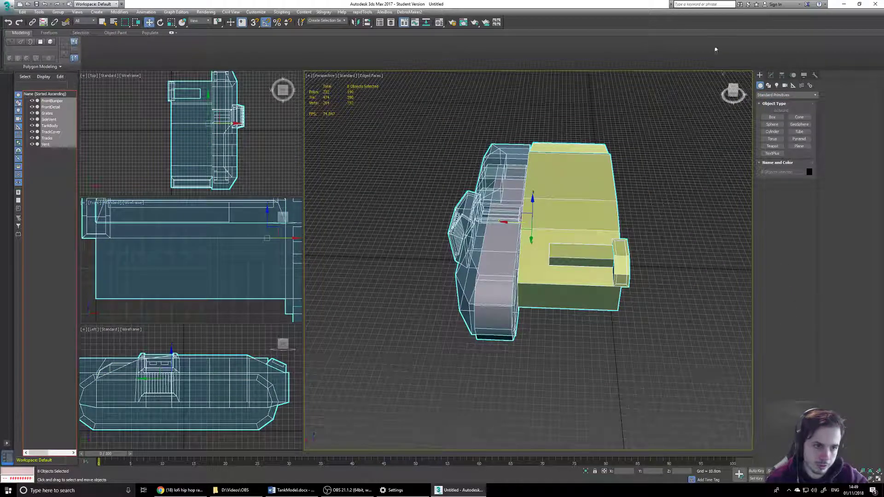
{"action": "left_click", "coordinate": [809, 172]}
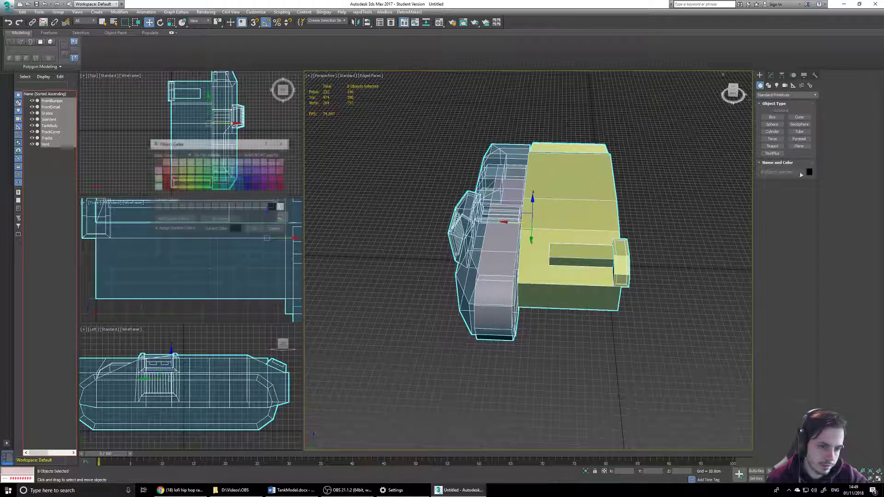
{"action": "left_click", "coordinate": [254, 229]}
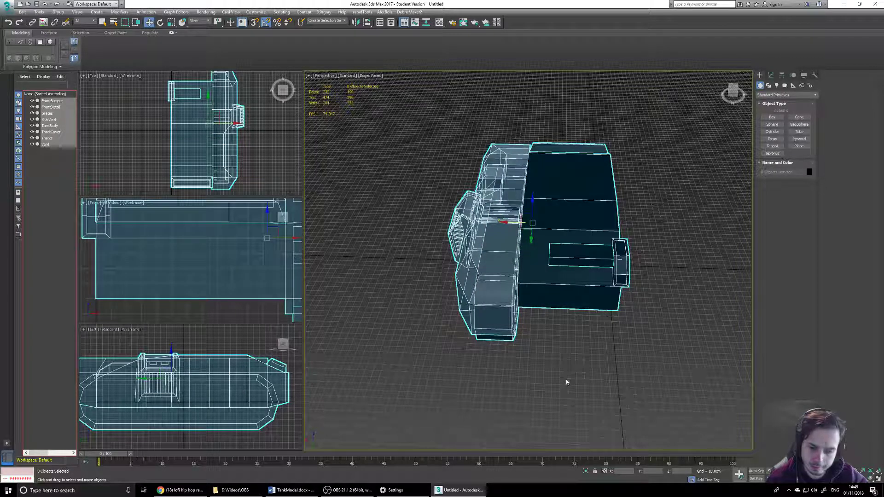
Open the Material Editor, view its Slate mode and return it to Compact mode.
{"action": "key", "text": "m"}
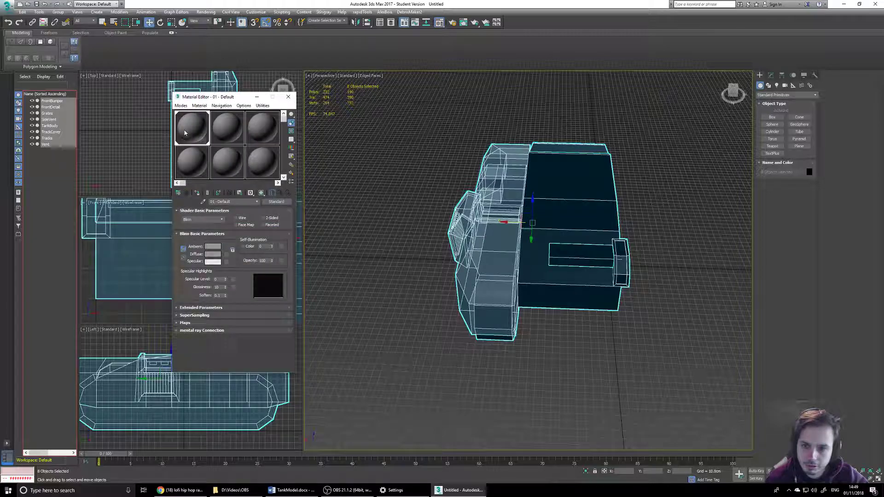
{"action": "left_click", "coordinate": [181, 106]}
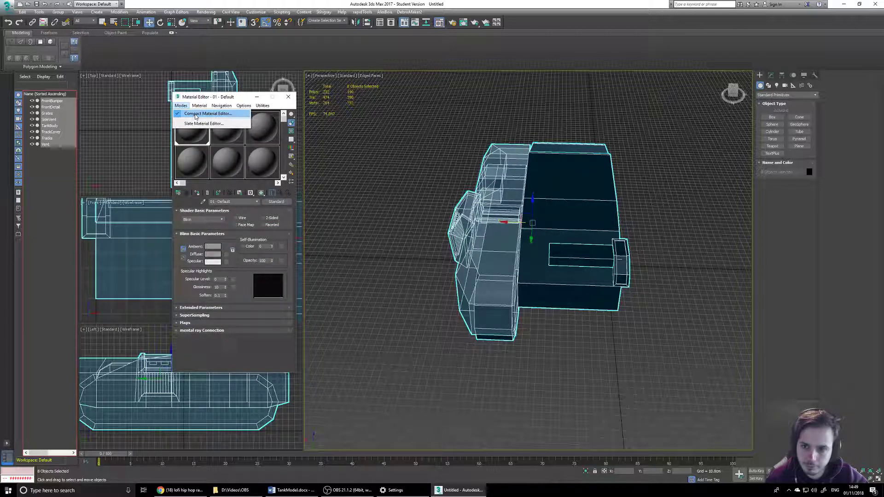
{"action": "left_click", "coordinate": [196, 121]}
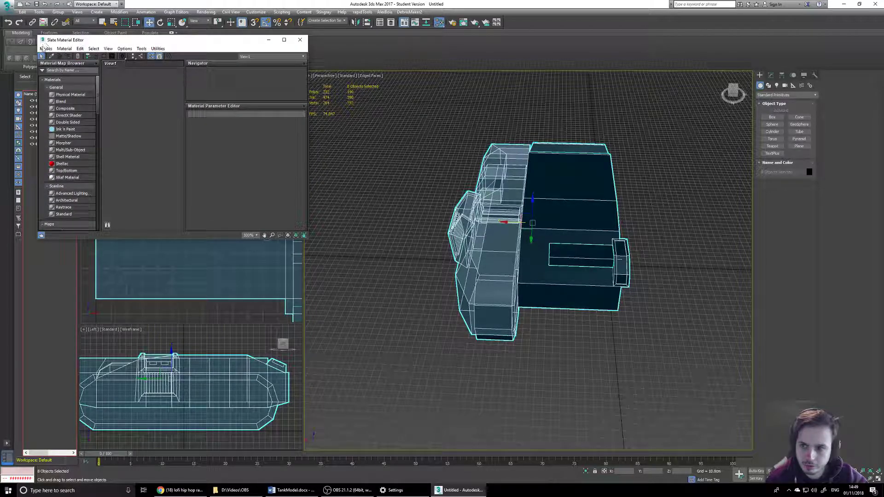
{"action": "left_click", "coordinate": [46, 49]}
{"action": "left_click", "coordinate": [70, 56]}
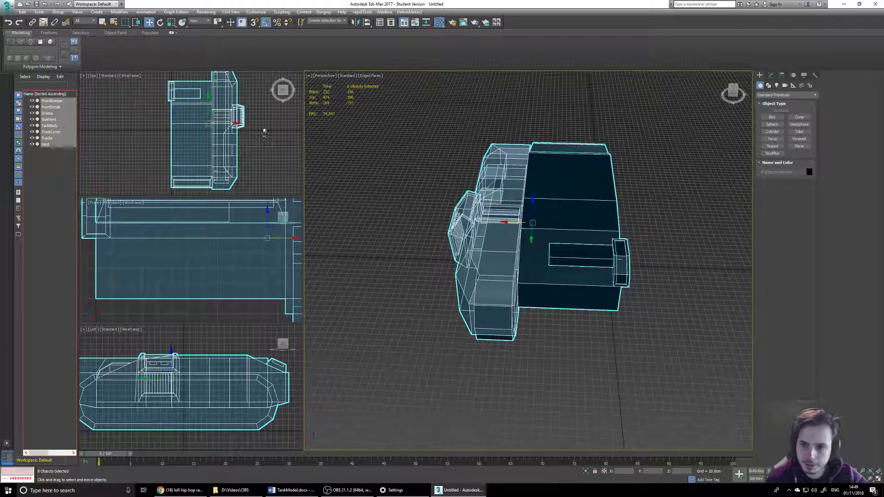
Assign the 01 - Default material to the entire selection, then close the Material Editor and deselect everything.
{"action": "left_click_drag", "start_coordinate": [191, 134], "coordinate": [578, 237]}
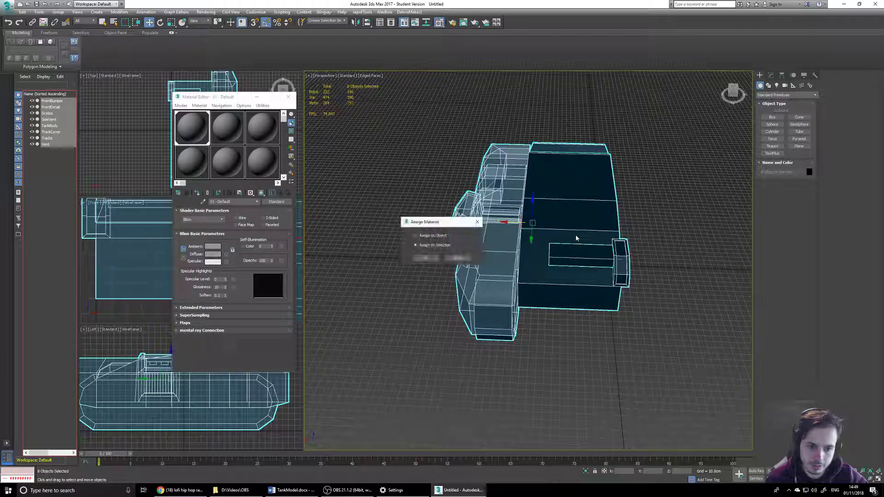
{"action": "left_click", "coordinate": [425, 257]}
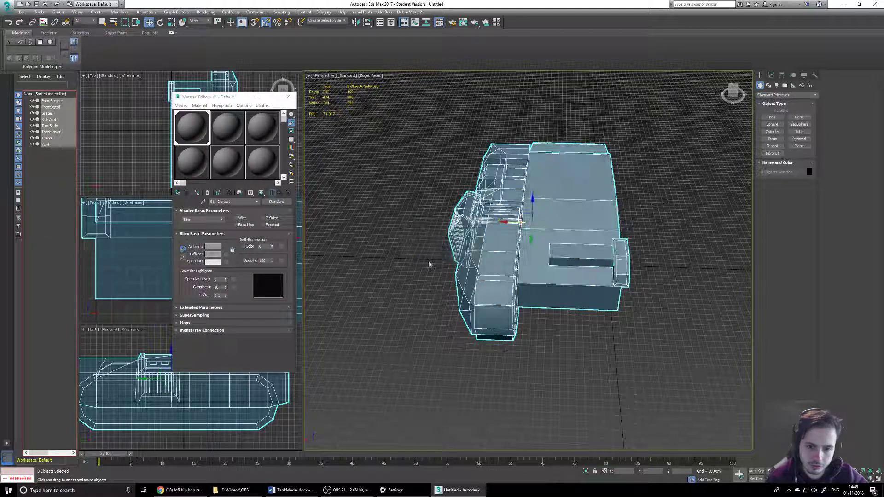
{"action": "left_click", "coordinate": [288, 97]}
{"action": "left_click", "coordinate": [404, 188]}
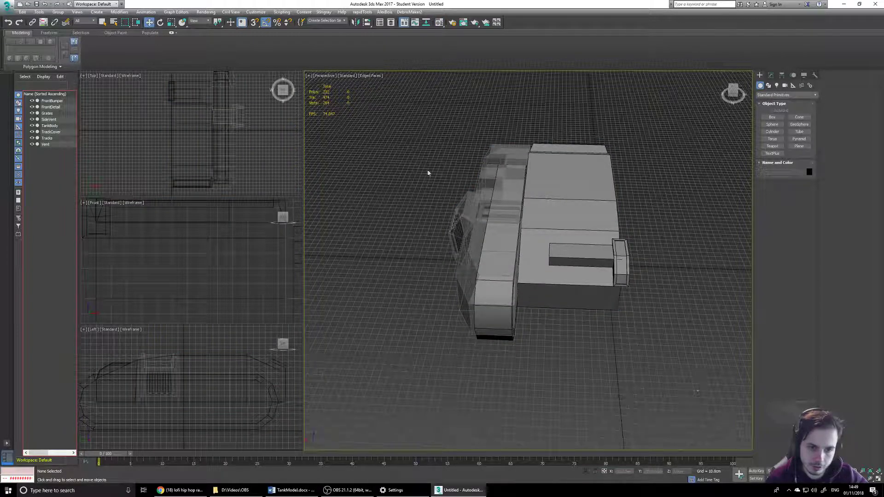
Select all objects, turn off their see-through display and clear the selection.
{"action": "left_click_drag", "start_coordinate": [394, 136], "coordinate": [396, 136]}
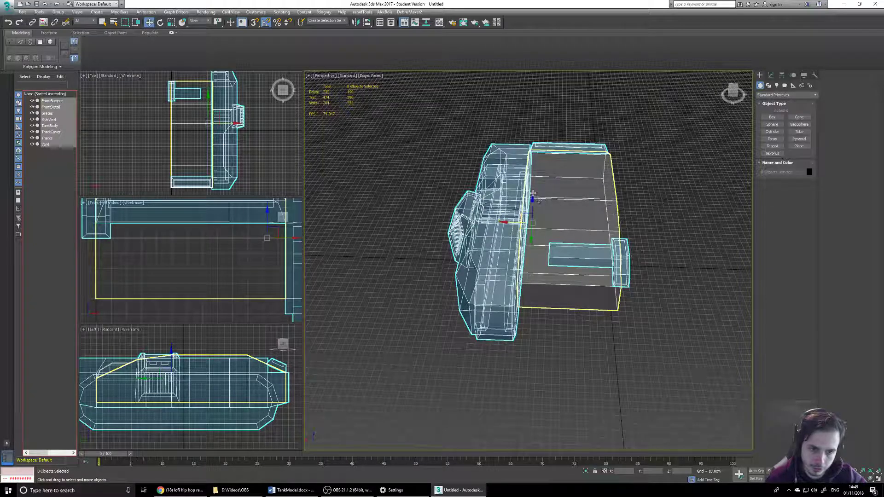
{"action": "key", "text": "alt+x"}
{"action": "left_click", "coordinate": [585, 332]}
Examine the tank's overall shape from several sides, checking TankBody and TrackCover, including TrackCover's vertices.
{"action": "middle_click_drag", "start_coordinate": [585, 332], "coordinate": [700, 219], "text": "alt"}
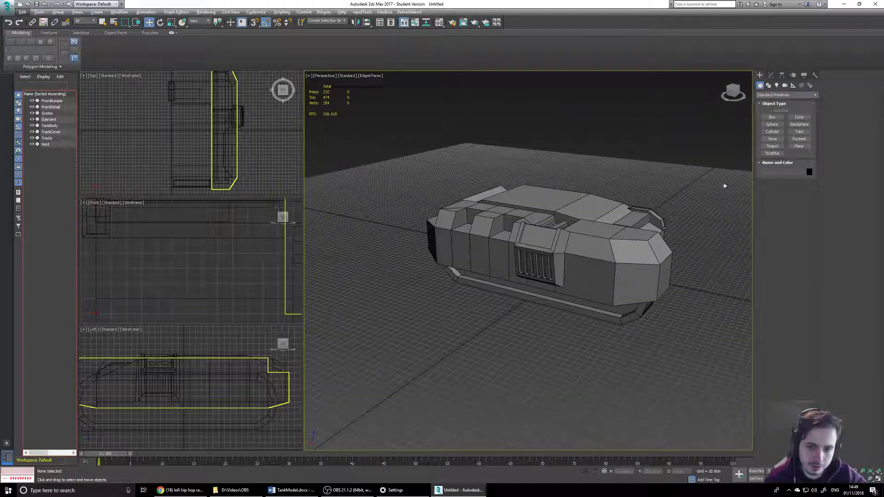
{"action": "left_click", "coordinate": [598, 295]}
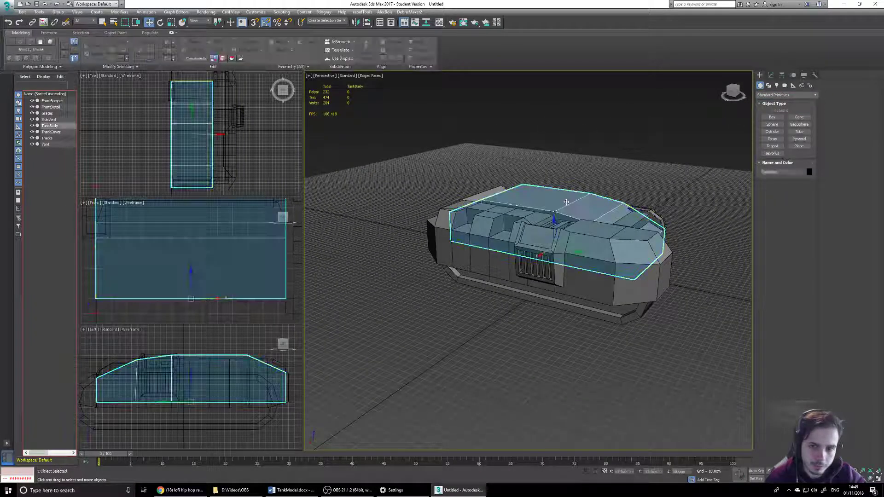
{"action": "middle_click_drag", "start_coordinate": [599, 294], "coordinate": [483, 207], "text": "alt"}
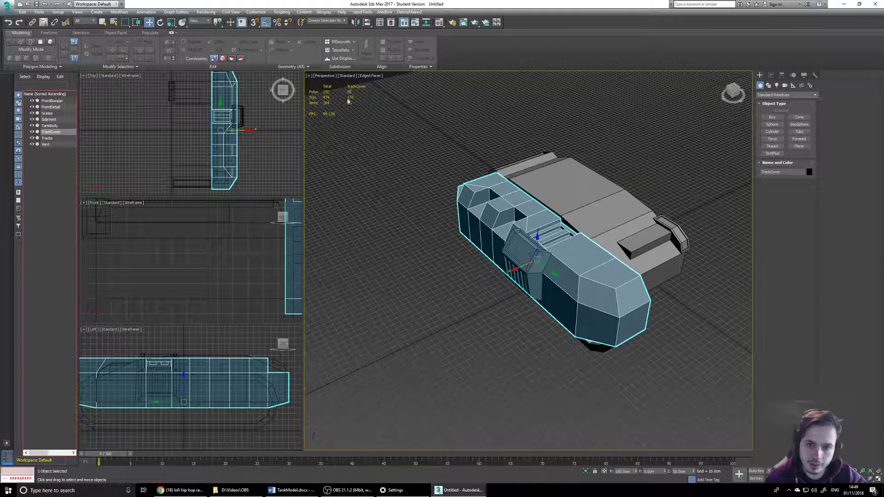
{"action": "middle_click_drag", "start_coordinate": [499, 208], "coordinate": [490, 239], "text": "alt"}
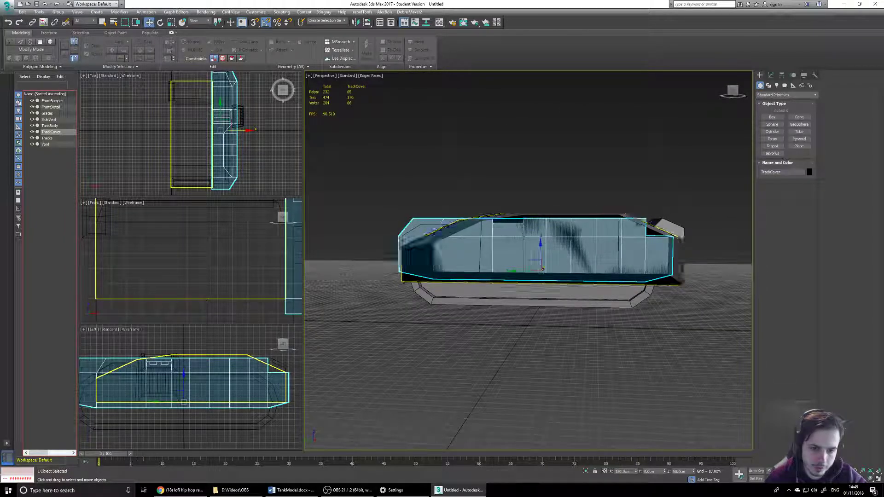
{"action": "middle_click_drag", "start_coordinate": [548, 238], "coordinate": [567, 276], "text": "alt"}
{"action": "left_click", "coordinate": [770, 76]}
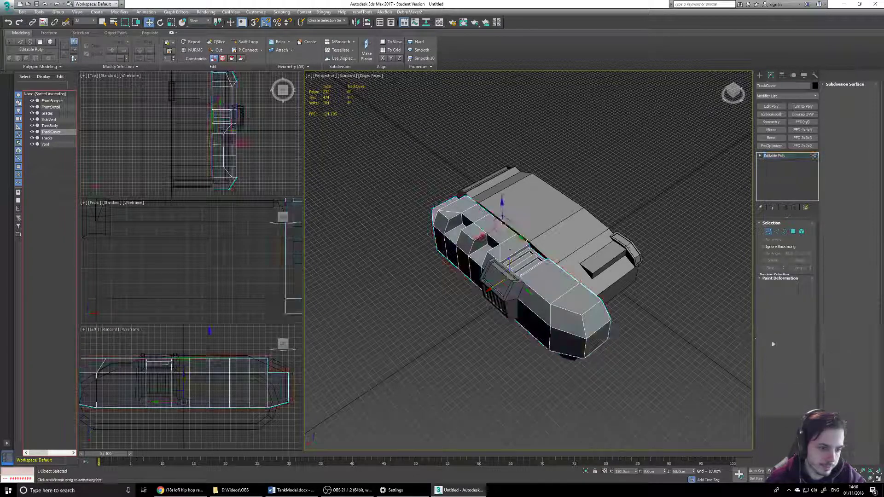
{"action": "key", "text": "1"}
{"action": "left_click", "coordinate": [661, 349]}
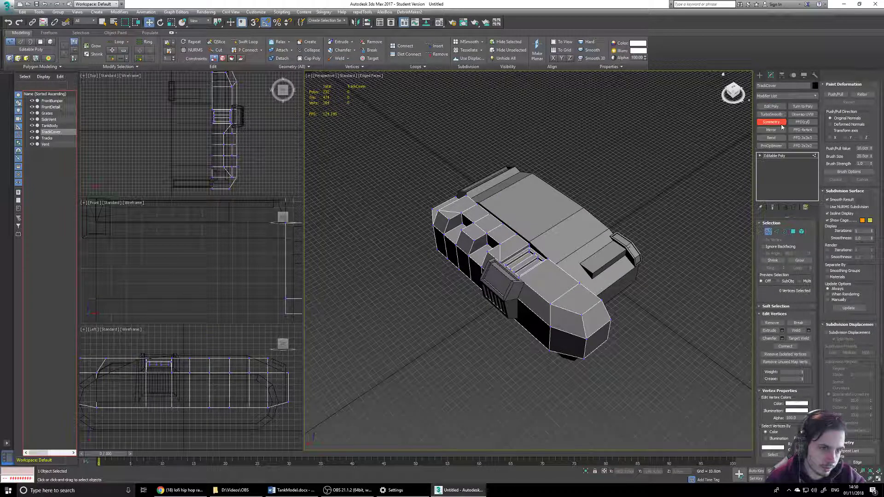
{"action": "left_click", "coordinate": [760, 75]}
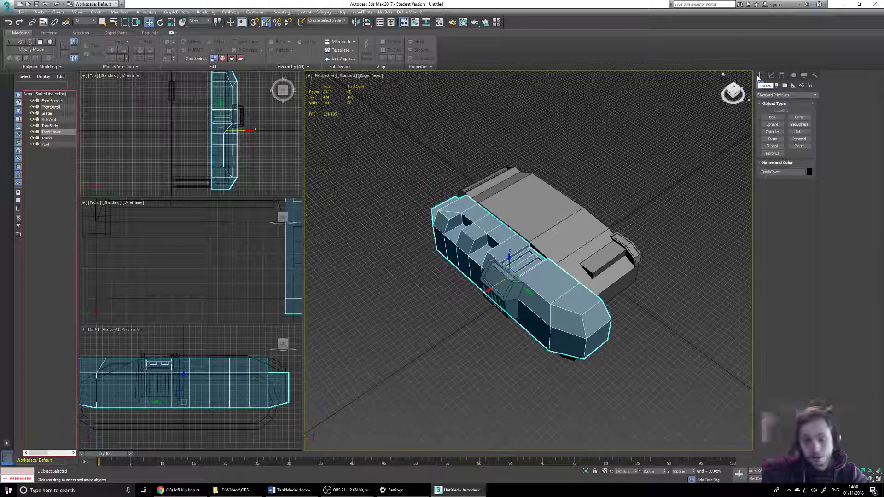
Create a box over the track cover in the Front view, about 23 cm long, 25 cm wide and 5 cm high.
{"action": "left_click", "coordinate": [772, 117]}
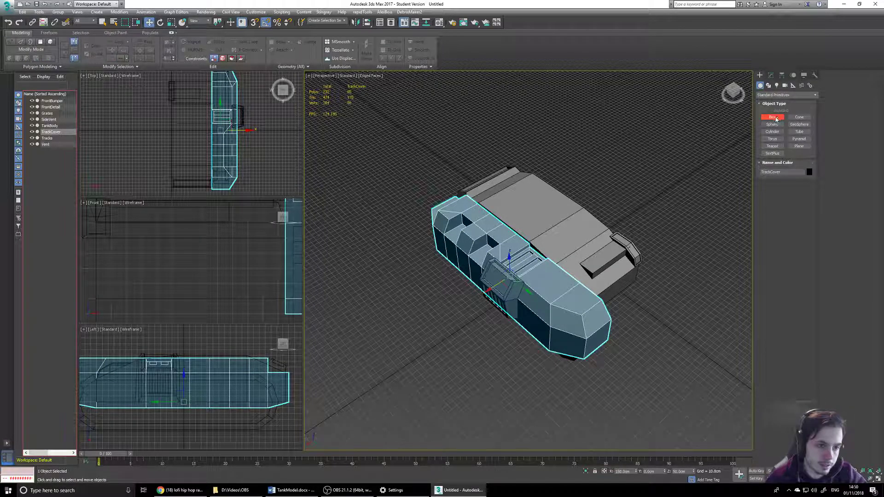
{"action": "middle_click_drag", "start_coordinate": [322, 295], "coordinate": [406, 295], "text": "alt"}
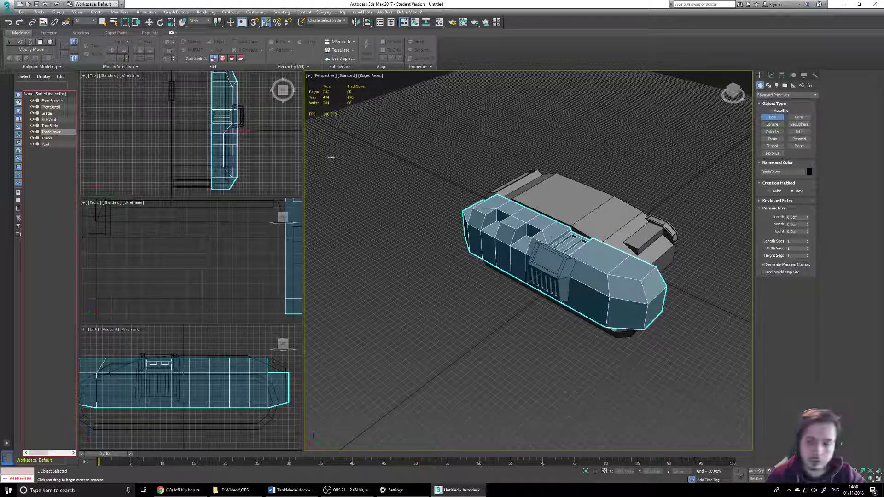
{"action": "scroll", "coordinate": [169, 259], "scroll_direction": "down", "scroll_amount": 8}
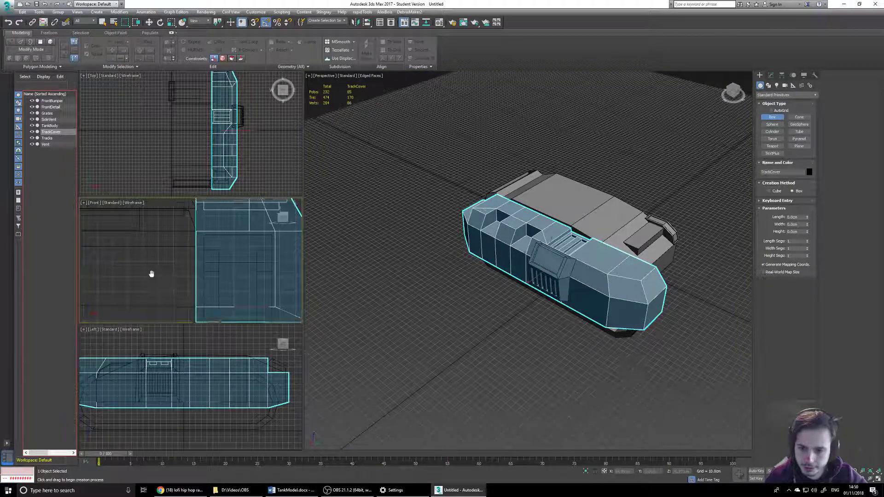
{"action": "scroll", "coordinate": [192, 264], "scroll_direction": "up", "scroll_amount": 6}
{"action": "scroll", "coordinate": [197, 254], "scroll_direction": "down", "scroll_amount": 6}
{"action": "scroll", "coordinate": [199, 243], "scroll_direction": "up", "scroll_amount": 4}
{"action": "left_click_drag", "start_coordinate": [199, 248], "coordinate": [226, 272]}
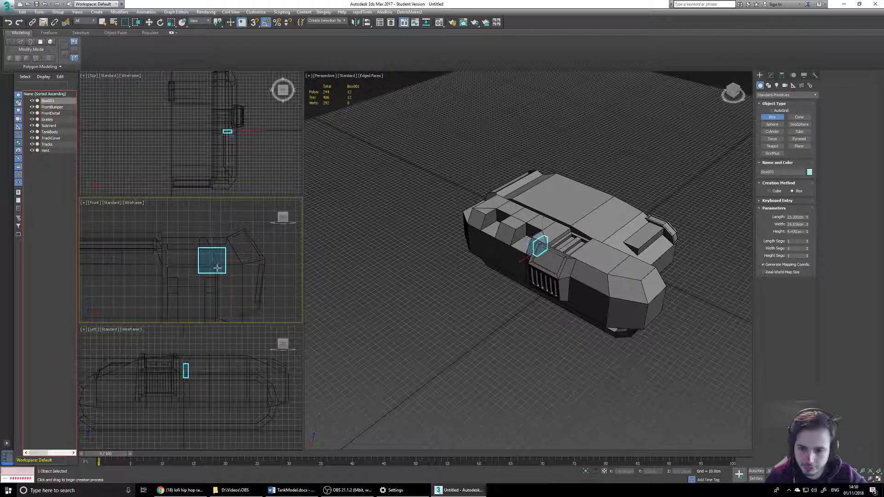
Set the new box's length to 15 cm, width to 15 cm and height to 34.5 cm.
{"action": "key", "text": "w"}
{"action": "left_click", "coordinate": [771, 75]}
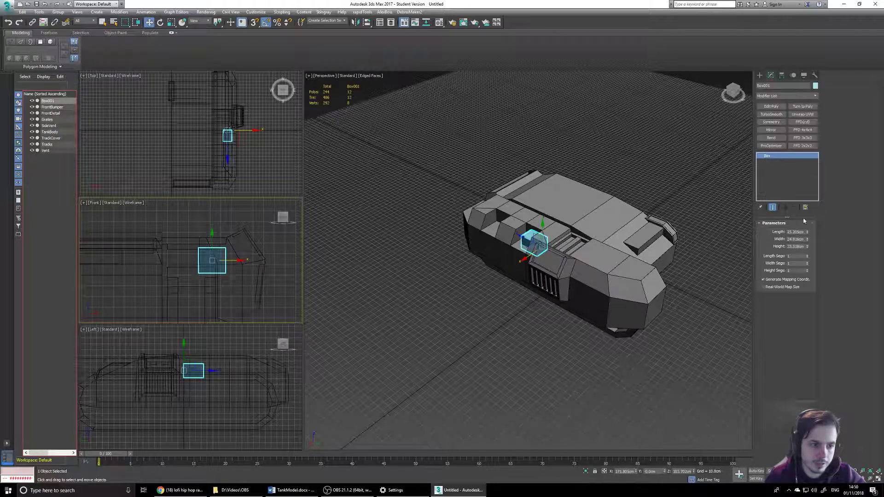
{"action": "left_click", "coordinate": [803, 233]}
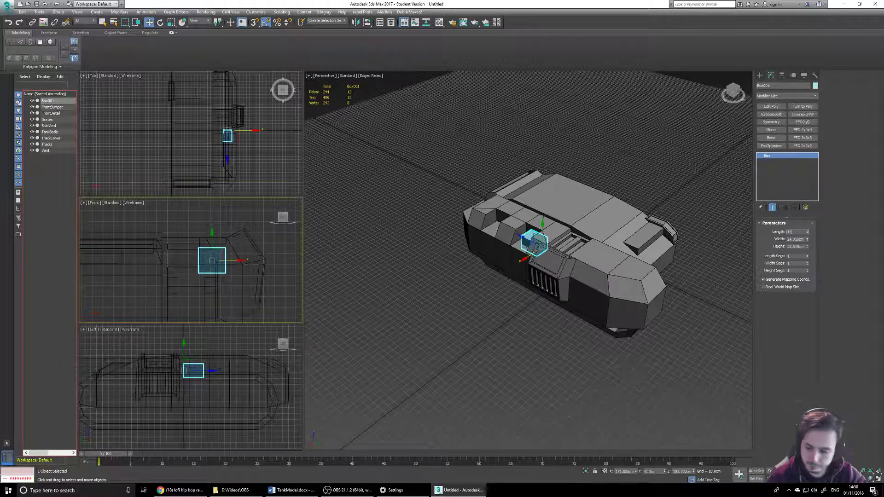
{"action": "key", "text": "Tab"}
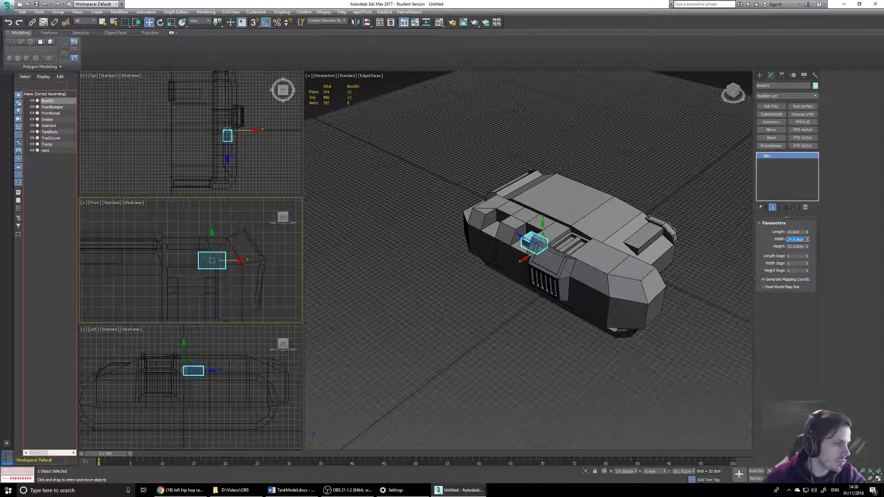
{"action": "type", "text": "15"}
{"action": "key", "text": "Tab"}
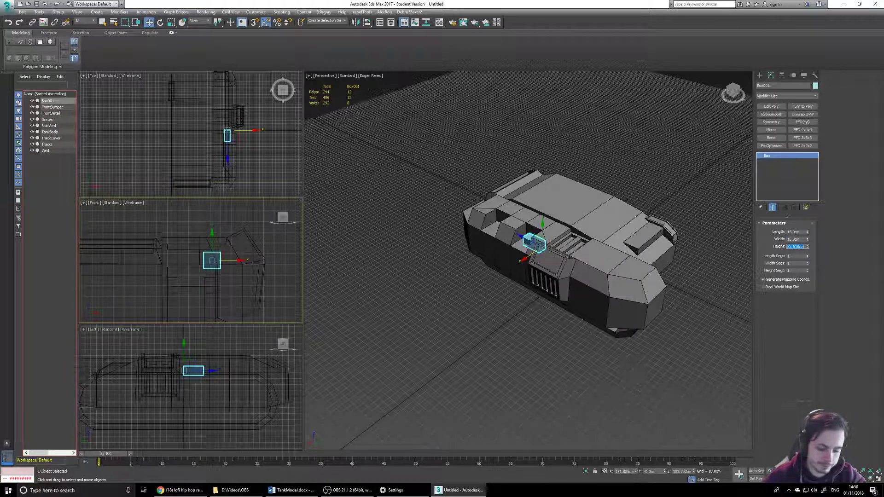
{"action": "type", "text": "34.5"}
{"action": "key", "text": "Tab"}
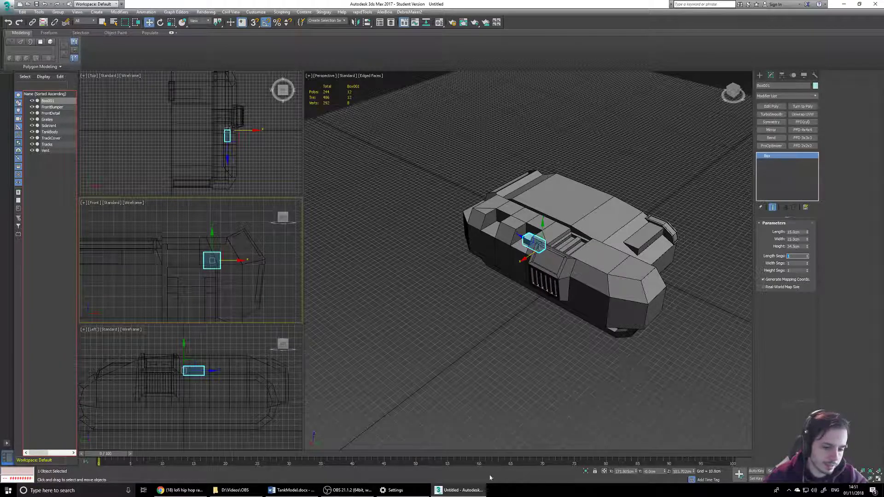
Position the box in the track cover recess at X 170 cm, Y -10 cm and Z 110 cm.
{"action": "double_click", "coordinate": [625, 471]}
{"action": "type", "text": "170"}
{"action": "key", "text": "Tab"}
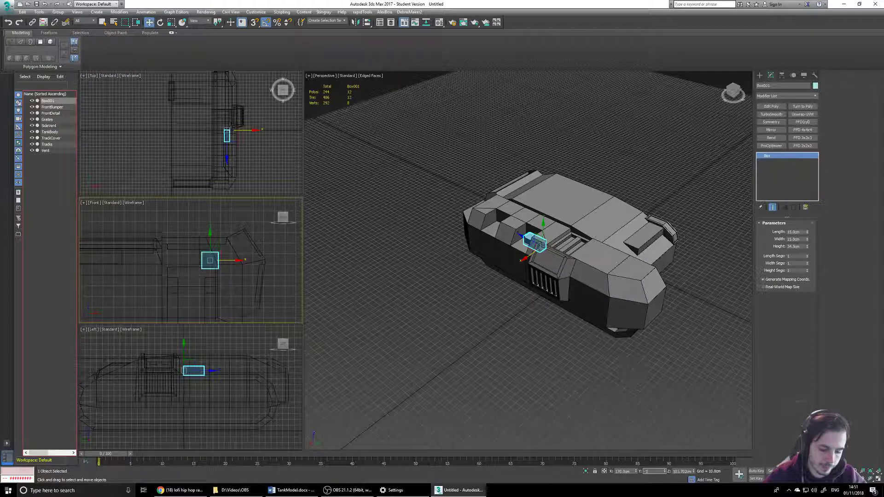
{"action": "key", "text": "Tab"}
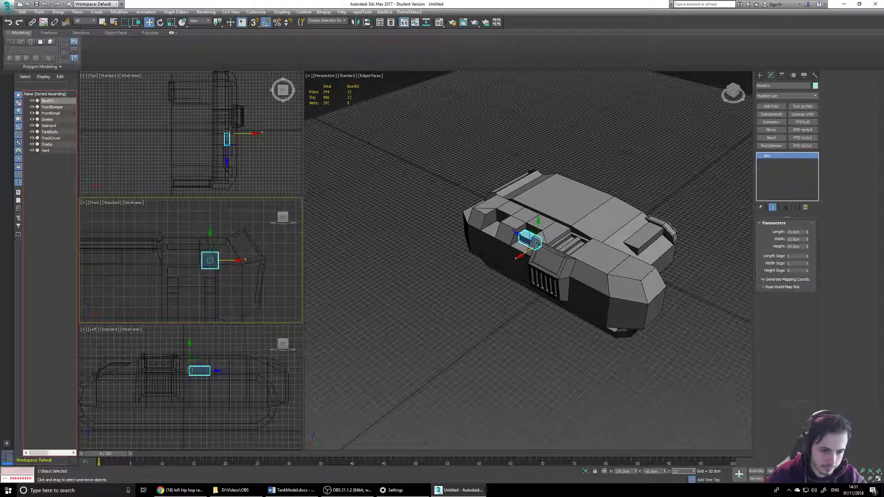
{"action": "key", "text": "Tab"}
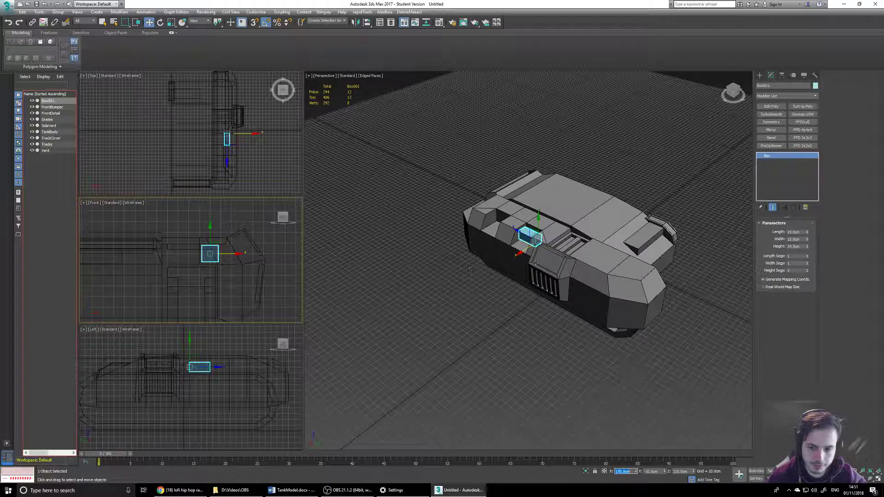
Clone the box as an instance along the Y axis, place it in the second track cover recess and check both positions.
{"action": "scroll", "coordinate": [535, 262], "scroll_direction": "up", "scroll_amount": 5}
{"action": "middle_click_drag", "start_coordinate": [529, 244], "coordinate": [631, 187], "text": "alt"}
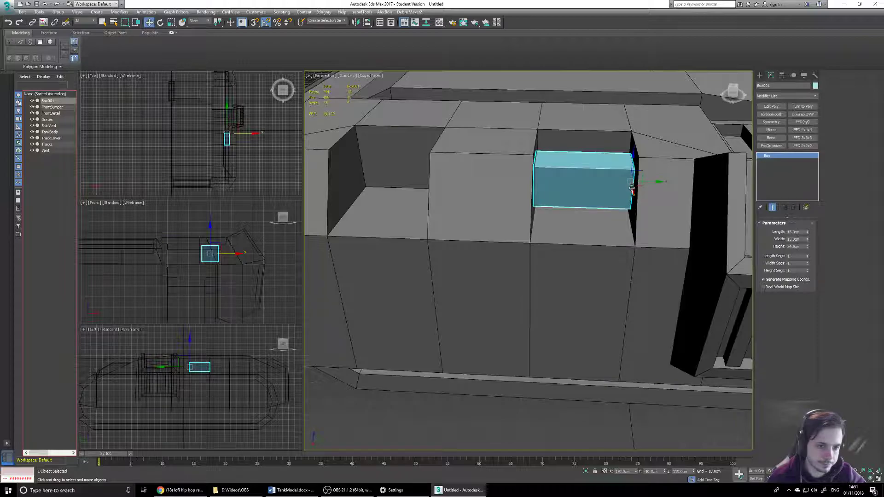
{"action": "mouse_move", "coordinate": [631, 188]}
{"action": "left_mouse_down", "text": "shift"}
{"action": "mouse_move", "coordinate": [563, 178]}
{"action": "mouse_move", "coordinate": [528, 184]}
{"action": "mouse_move", "coordinate": [523, 202]}
{"action": "left_mouse_up", "text": "shift"}
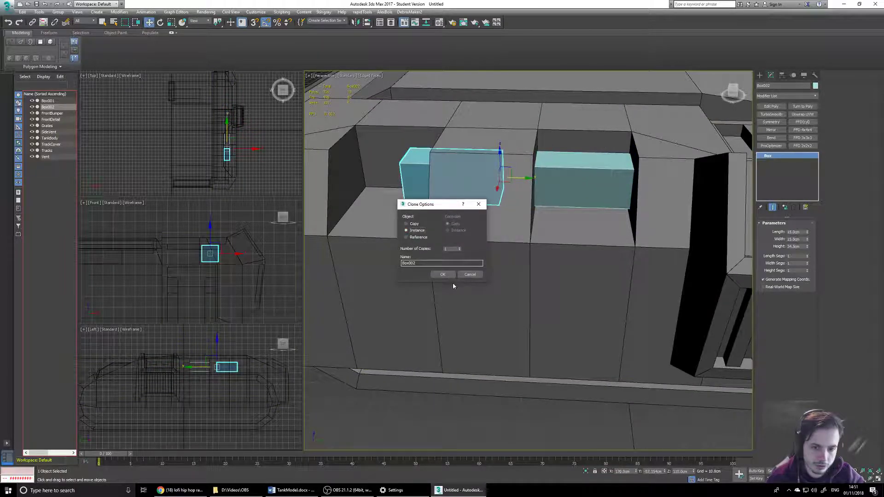
{"action": "left_click", "coordinate": [442, 274]}
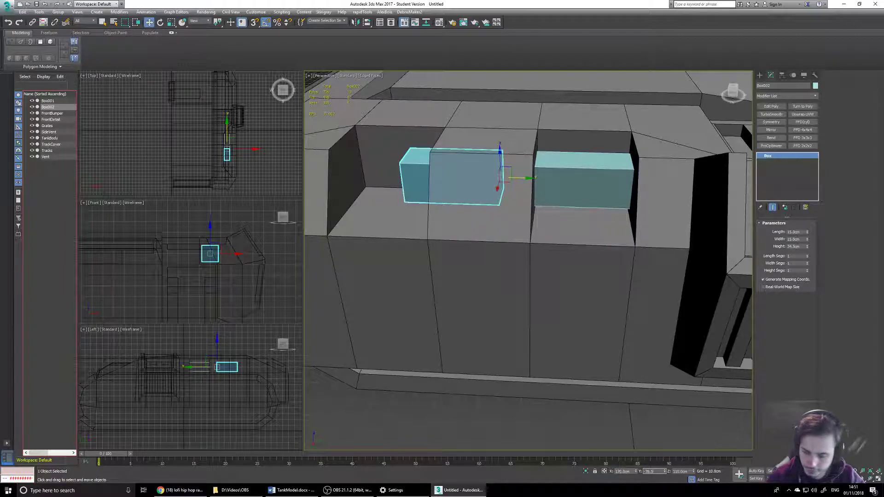
{"action": "key", "text": "Tab"}
{"action": "middle_click_drag", "start_coordinate": [504, 221], "coordinate": [560, 221]}
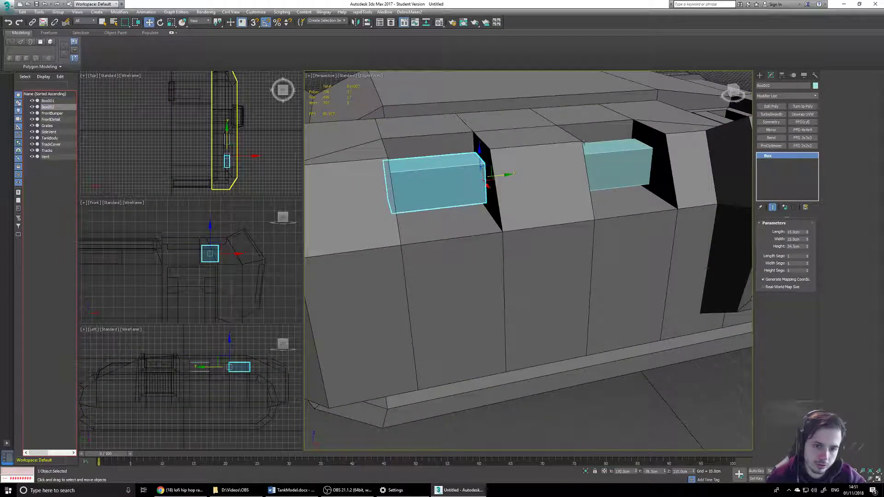
{"action": "left_click", "coordinate": [613, 170]}
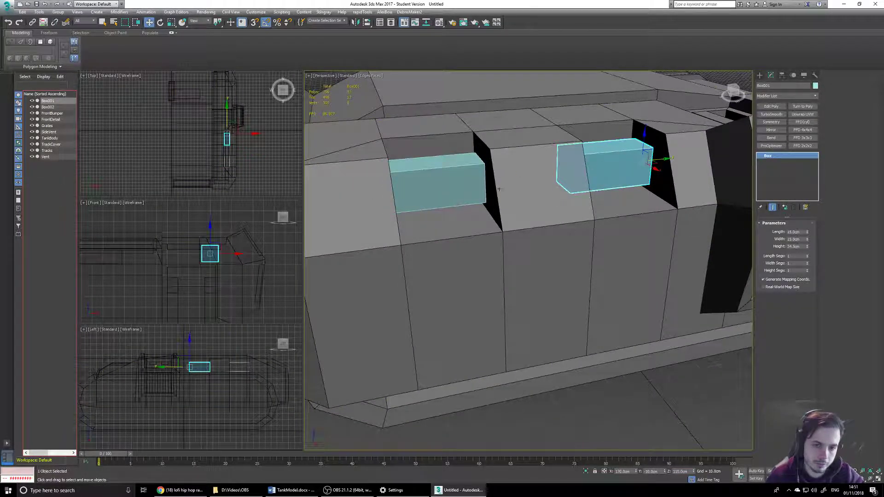
{"action": "left_click", "coordinate": [442, 184]}
{"action": "middle_click_drag", "start_coordinate": [563, 146], "coordinate": [580, 268], "text": "alt"}
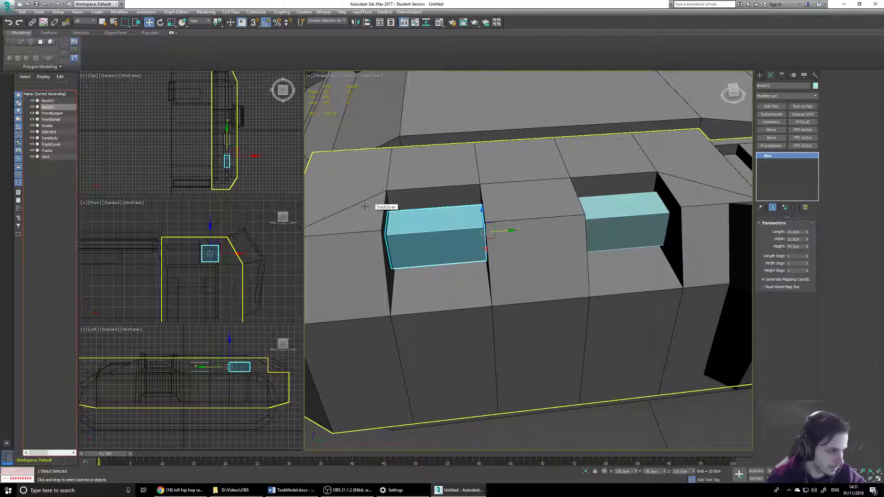
Apply an Edit Poly modifier to the original box and check that its instance shares the modifier.
{"action": "left_click", "coordinate": [594, 204]}
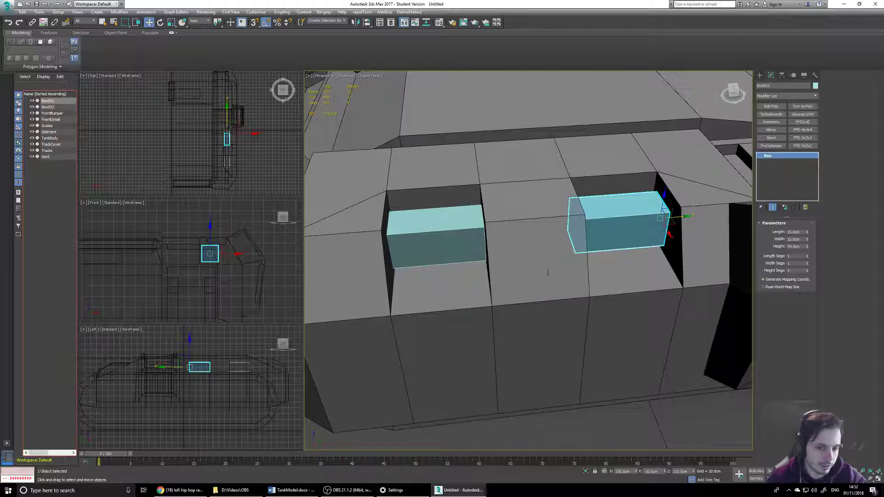
{"action": "left_click", "coordinate": [776, 109]}
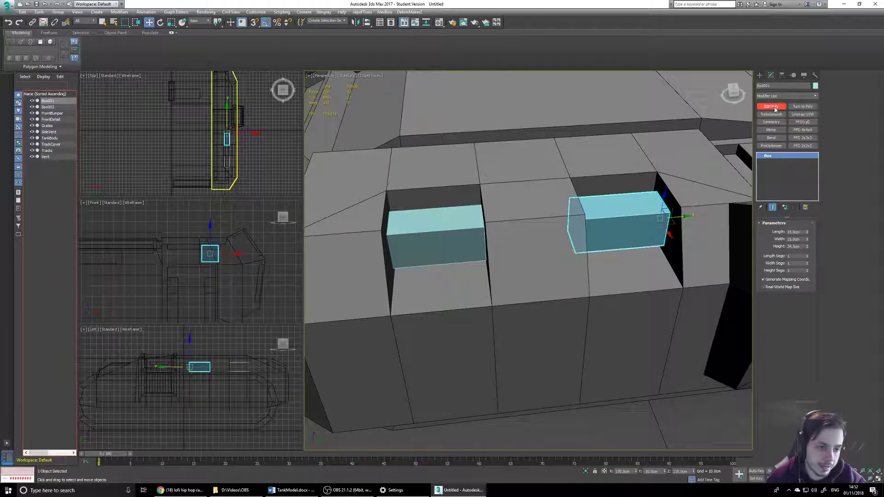
{"action": "left_click", "coordinate": [789, 96]}
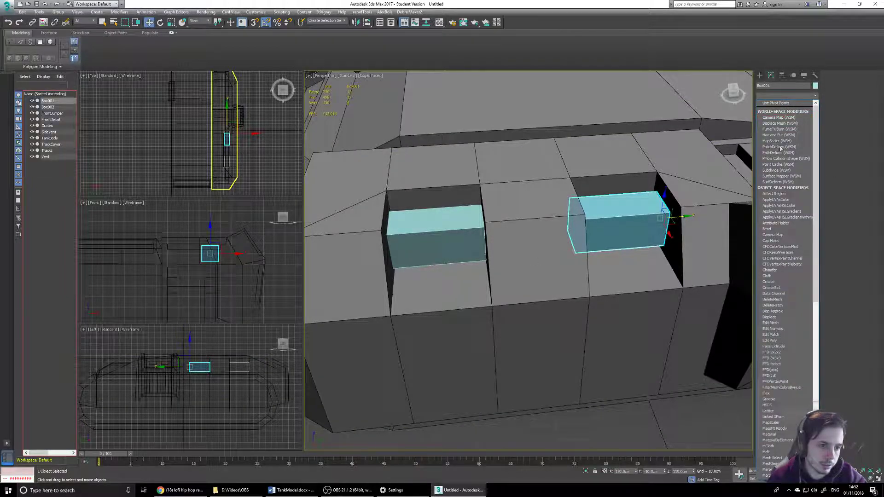
{"action": "left_click", "coordinate": [774, 340]}
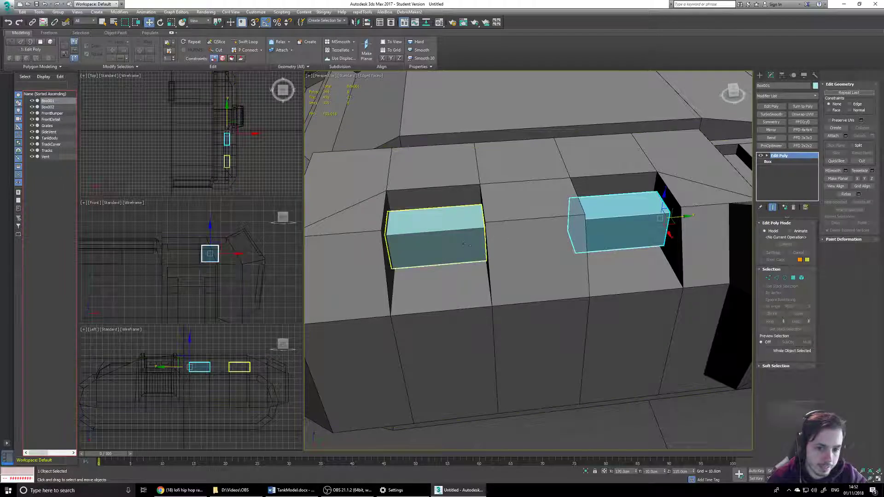
{"action": "left_click", "coordinate": [447, 242]}
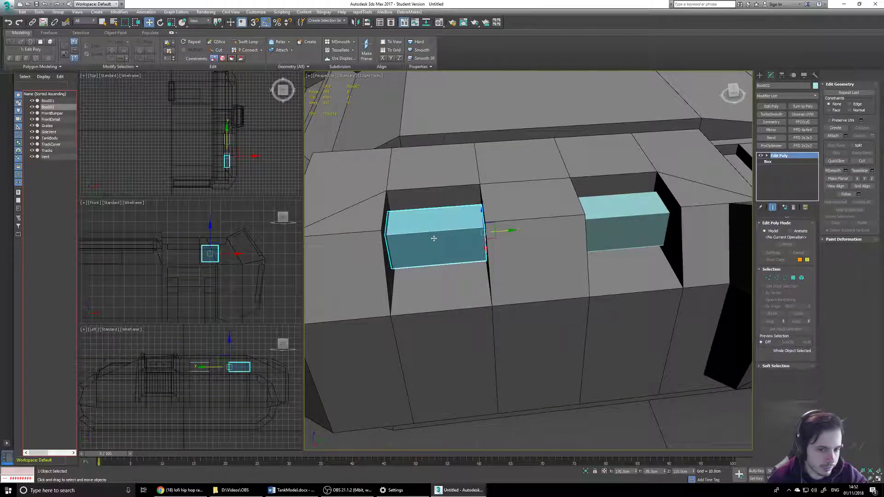
{"action": "left_click", "coordinate": [619, 224]}
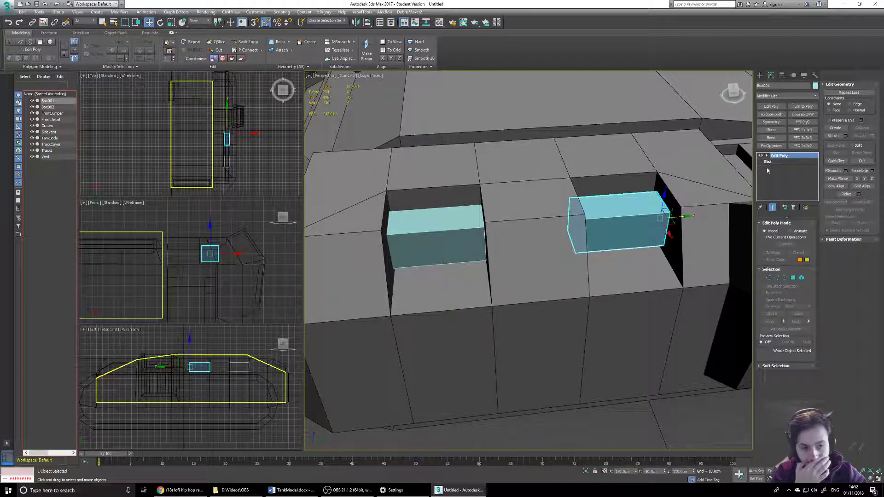
Turn on see-through display for TrackCover to expose the sides of both boxes.
{"action": "left_click", "coordinate": [794, 278]}
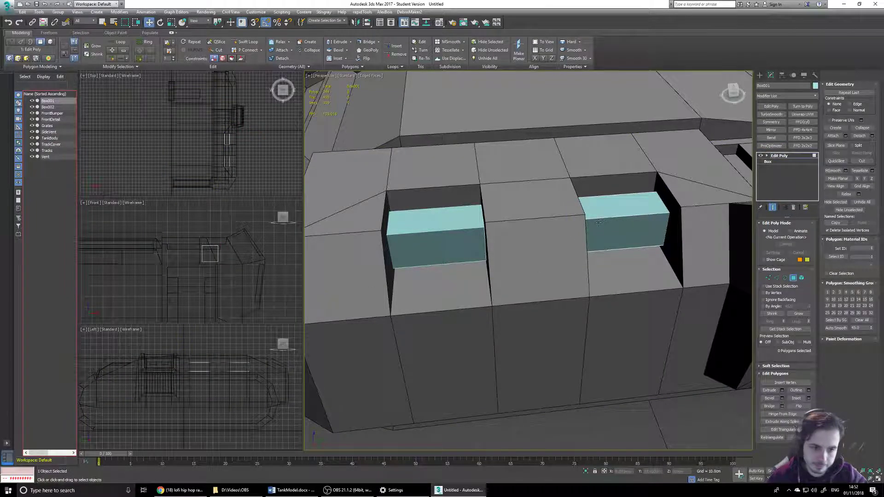
{"action": "middle_click_drag", "start_coordinate": [645, 258], "coordinate": [719, 221], "text": "alt"}
{"action": "left_click", "coordinate": [761, 75]}
{"action": "left_click", "coordinate": [619, 329]}
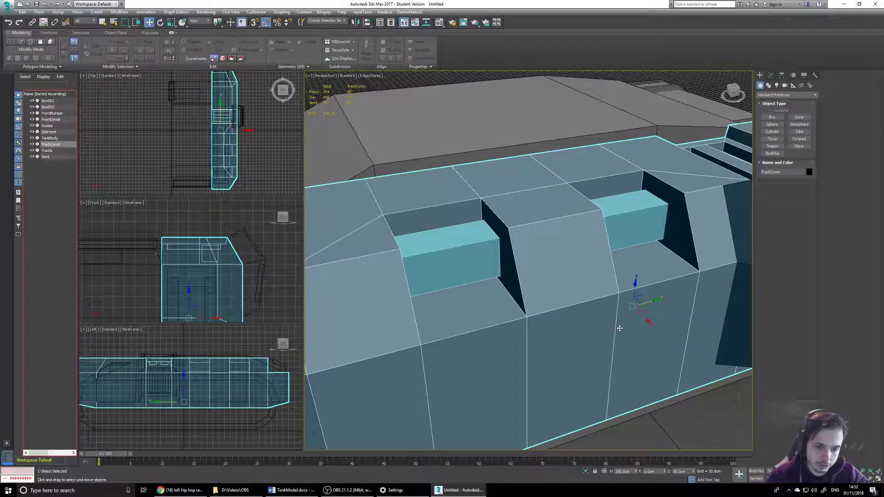
{"action": "key", "text": "alt+x"}
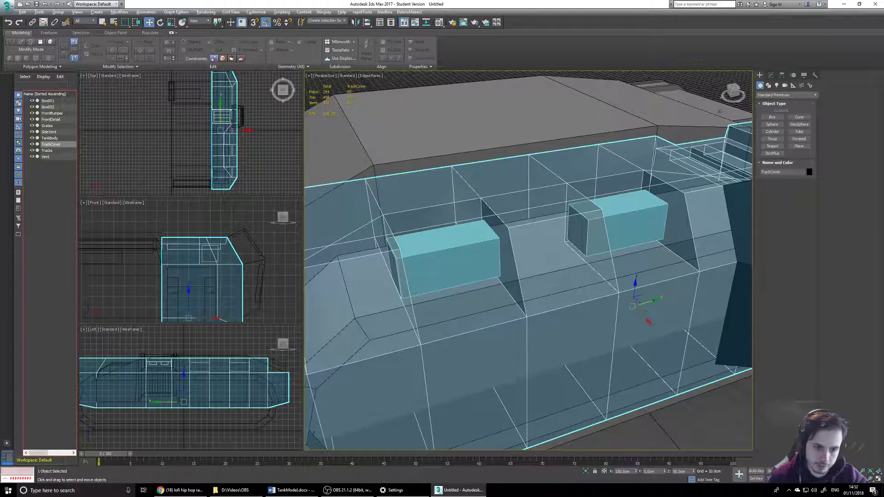
Delete the two opposite end polygons of the original box that face the recess side walls.
{"action": "left_click", "coordinate": [628, 221]}
{"action": "left_click", "coordinate": [771, 75]}
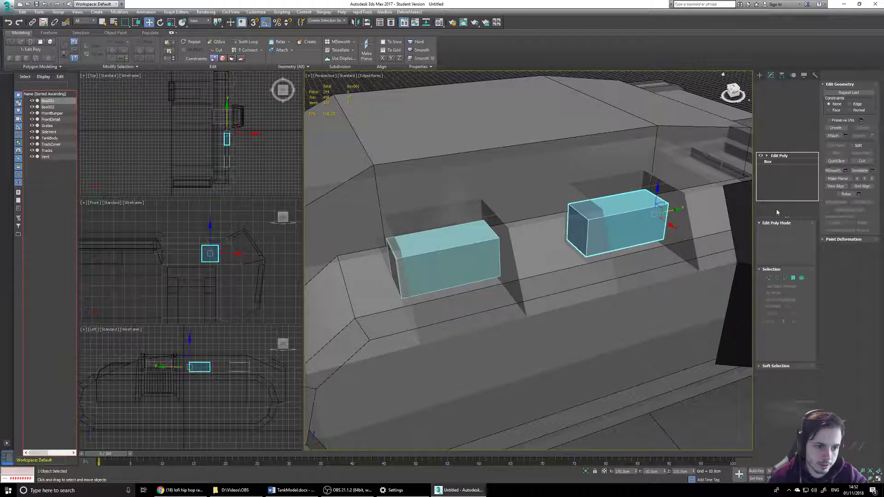
{"action": "left_click", "coordinate": [793, 278]}
{"action": "left_click", "coordinate": [578, 226]}
{"action": "middle_click_drag", "start_coordinate": [578, 226], "coordinate": [649, 268], "text": "alt"}
{"action": "left_click", "coordinate": [640, 269], "text": "ctrl"}
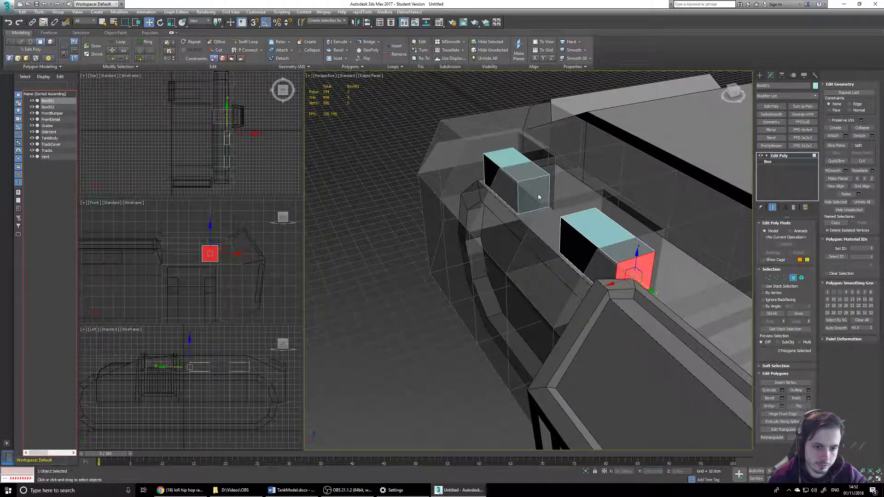
{"action": "middle_click_drag", "start_coordinate": [566, 241], "coordinate": [625, 235], "text": "alt"}
{"action": "middle_click_drag", "start_coordinate": [592, 238], "coordinate": [502, 243], "text": "alt"}
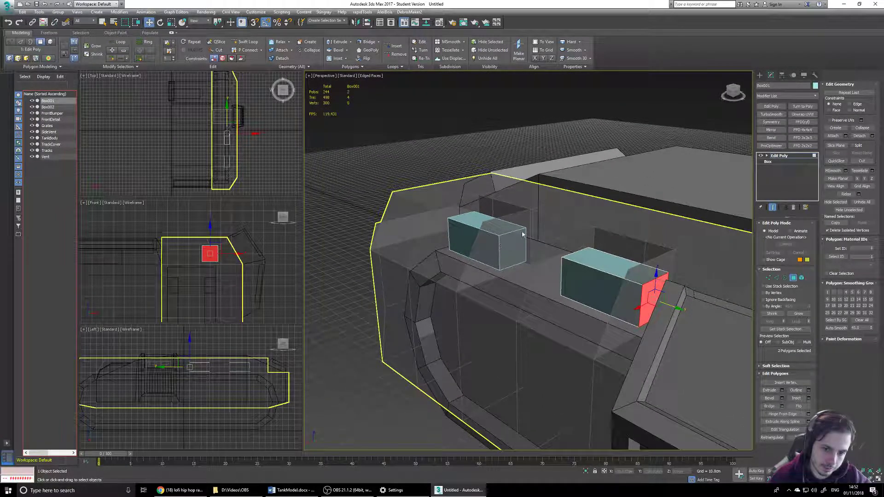
{"action": "key", "text": "Delete"}
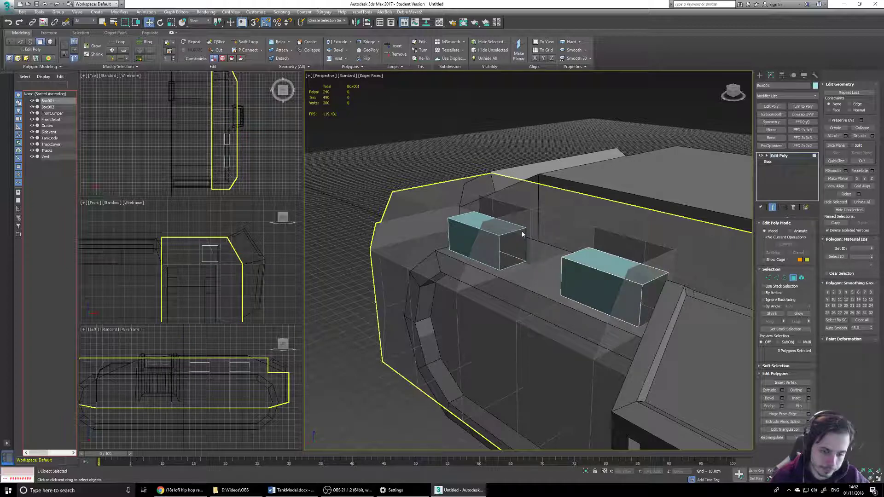
Examine the tank and the two open-ended boxes in the track cover from several sides, then leave polygon editing.
{"action": "middle_click_drag", "start_coordinate": [608, 212], "coordinate": [607, 271], "text": "alt"}
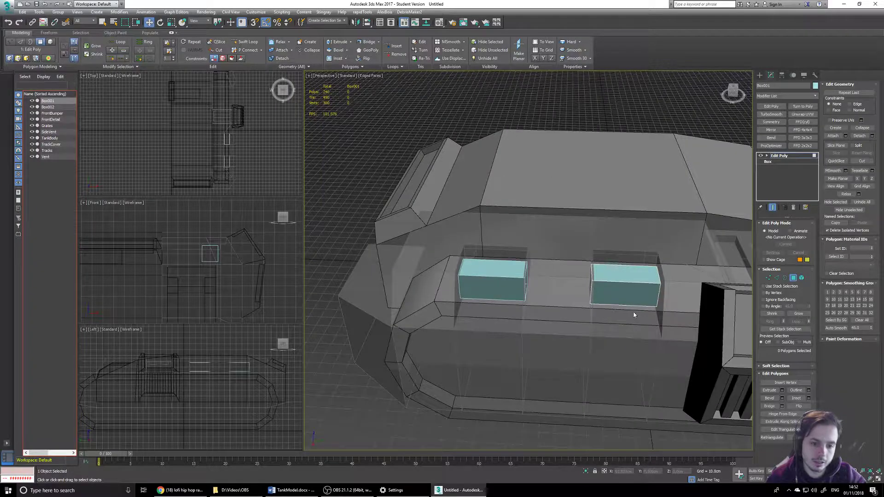
{"action": "middle_click_drag", "start_coordinate": [634, 315], "coordinate": [596, 293]}
{"action": "middle_click_drag", "start_coordinate": [514, 227], "coordinate": [495, 214]}
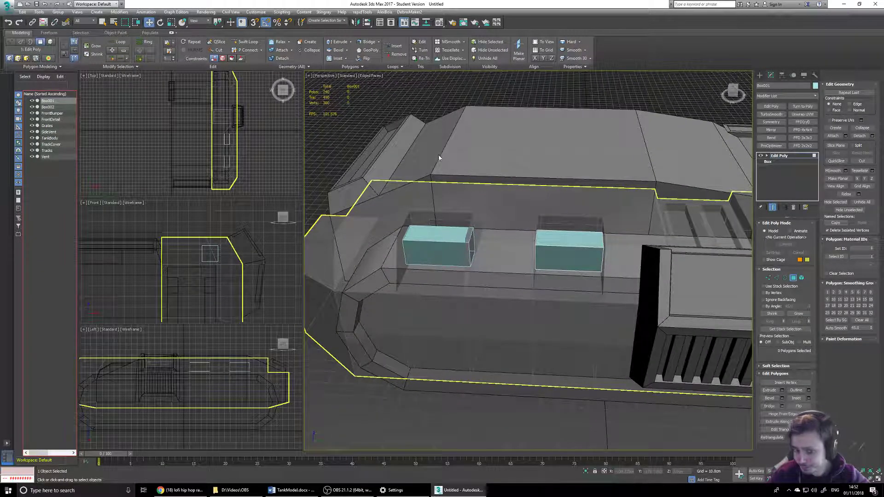
{"action": "middle_click_drag", "start_coordinate": [426, 179], "coordinate": [421, 263], "text": "alt"}
{"action": "scroll", "coordinate": [517, 285], "scroll_direction": "down", "scroll_amount": 3}
{"action": "middle_click_drag", "start_coordinate": [591, 298], "coordinate": [603, 222], "text": "alt"}
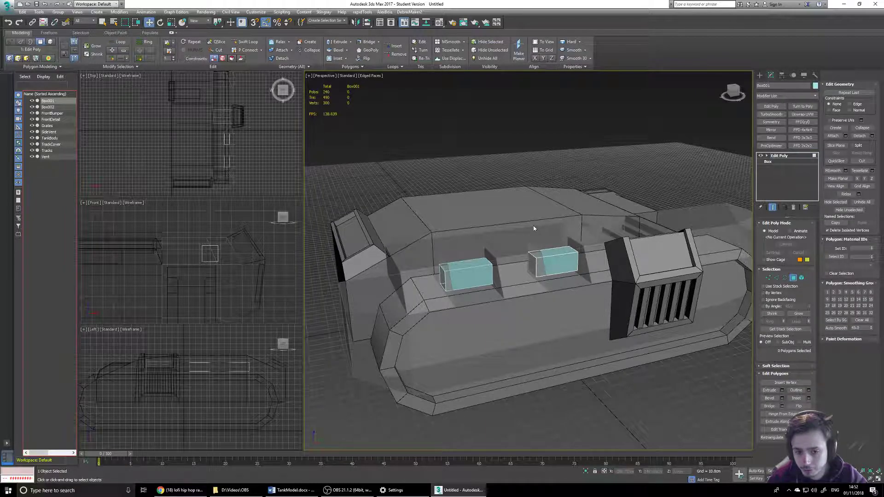
{"action": "middle_click_drag", "start_coordinate": [509, 260], "coordinate": [487, 273], "text": "alt"}
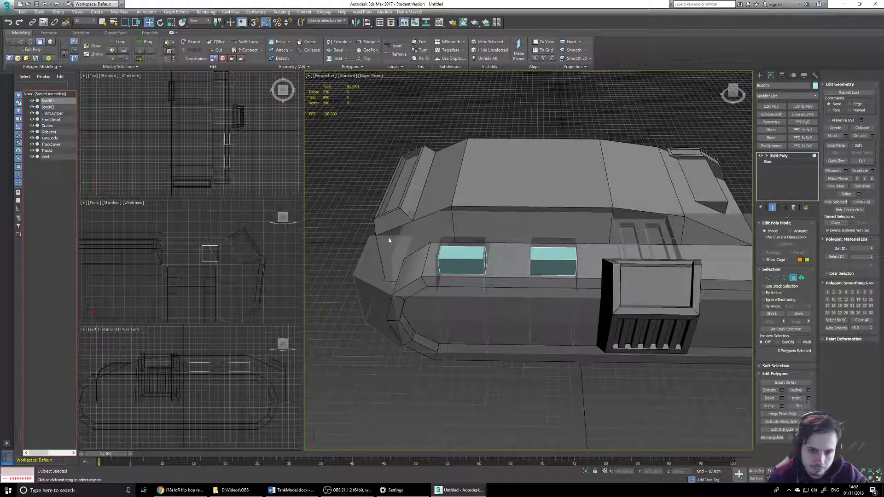
{"action": "middle_click_drag", "start_coordinate": [683, 240], "coordinate": [503, 252]}
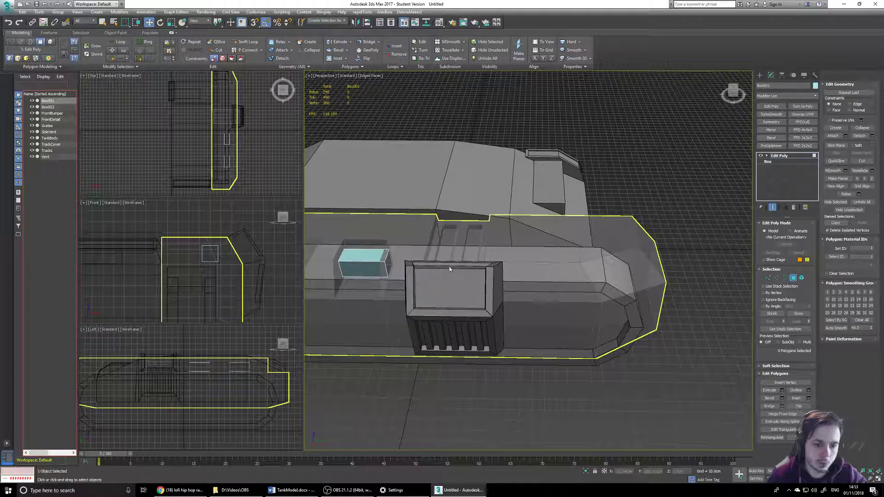
{"action": "middle_click_drag", "start_coordinate": [573, 289], "coordinate": [659, 219]}
{"action": "middle_click_drag", "start_coordinate": [549, 221], "coordinate": [428, 221], "text": "alt"}
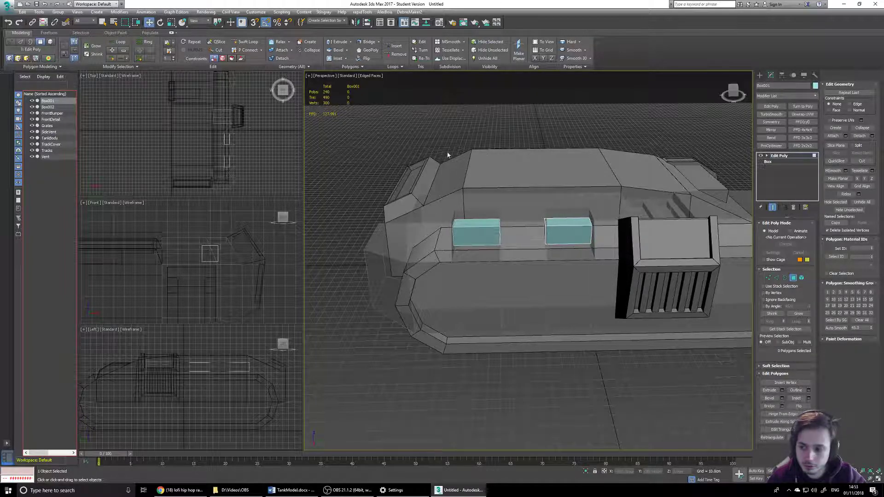
{"action": "middle_click_drag", "start_coordinate": [574, 219], "coordinate": [552, 238], "text": "alt"}
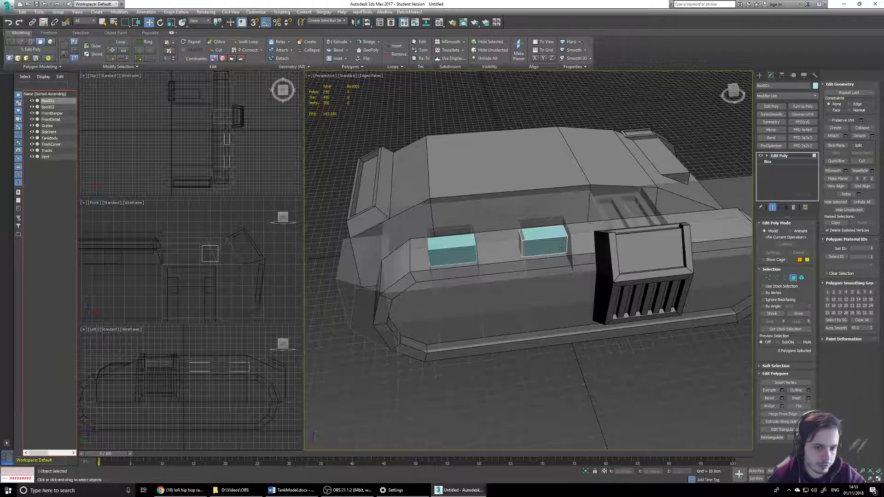
{"action": "left_click", "coordinate": [759, 75]}
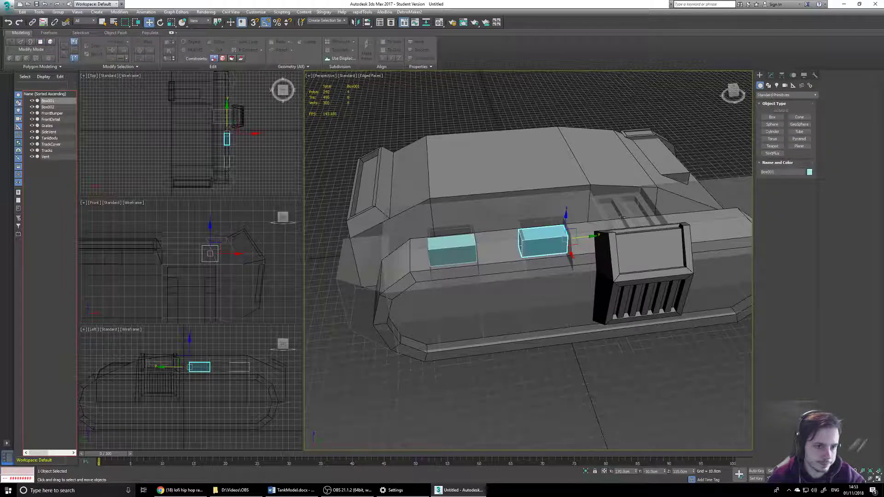
Draw a thin box about 14 cm square and 5 cm thick in the front view, overlapping the outline of the open-ended boxes.
{"action": "left_click", "coordinate": [772, 117]}
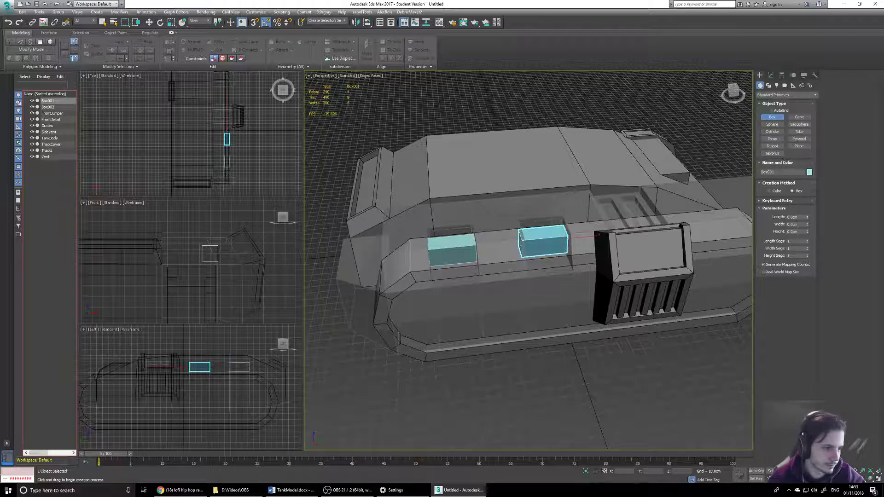
{"action": "scroll", "coordinate": [211, 254], "scroll_direction": "up", "scroll_amount": 1}
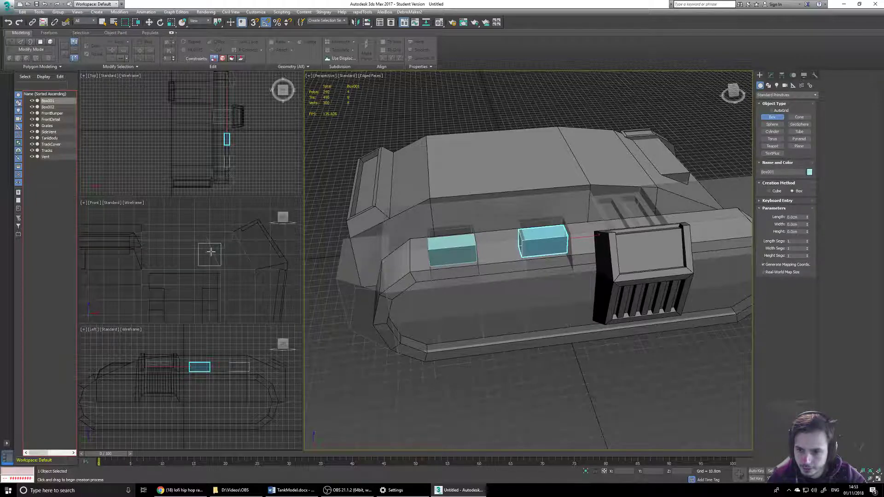
{"action": "left_click_drag", "start_coordinate": [210, 255], "coordinate": [231, 276]}
{"action": "left_click", "coordinate": [229, 266]}
Set the new box's length and width to 21 cm and its height to 6 cm, and finish box creation.
{"action": "left_click", "coordinate": [804, 217]}
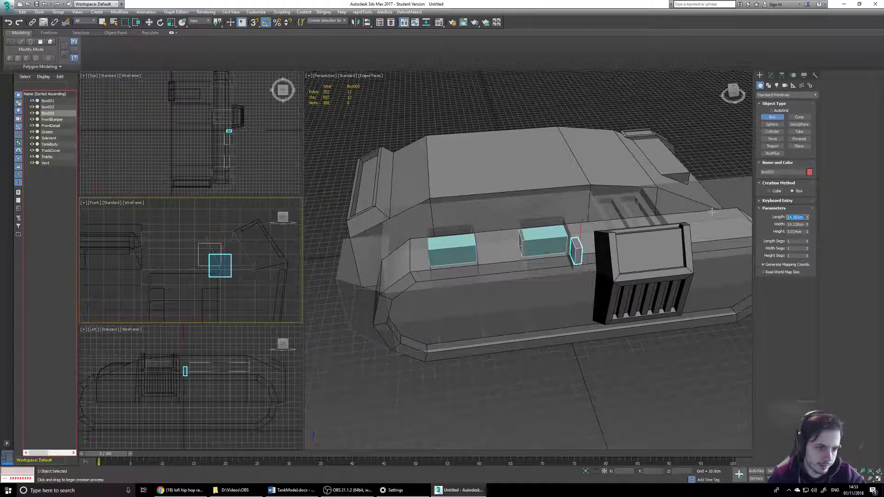
{"action": "type", "text": "21"}
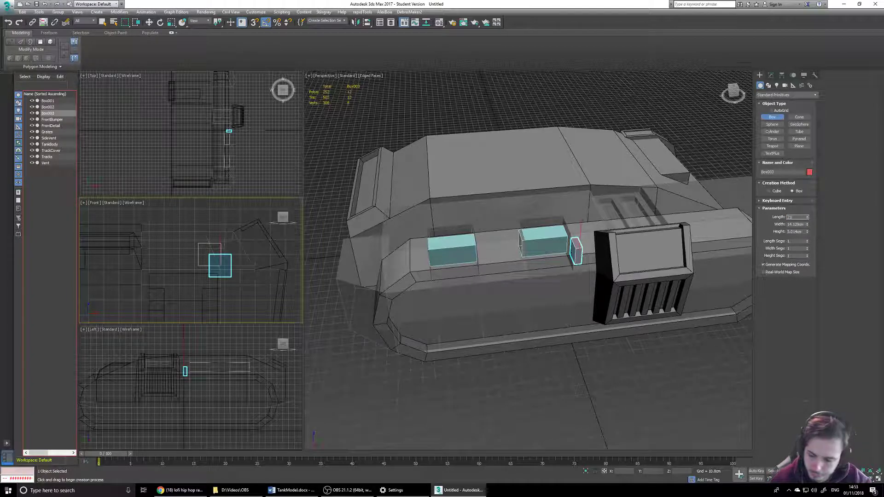
{"action": "key", "text": "Tab"}
{"action": "type", "text": "21"}
{"action": "key", "text": "Tab"}
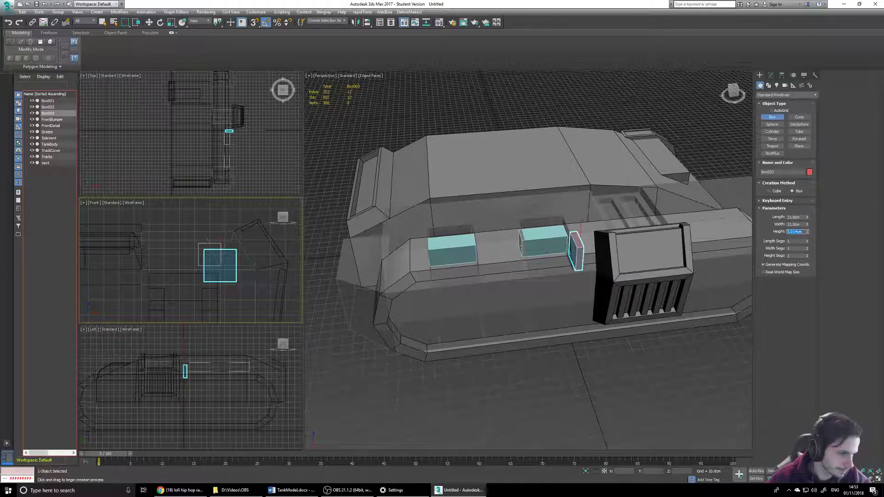
{"action": "key", "text": "Tab"}
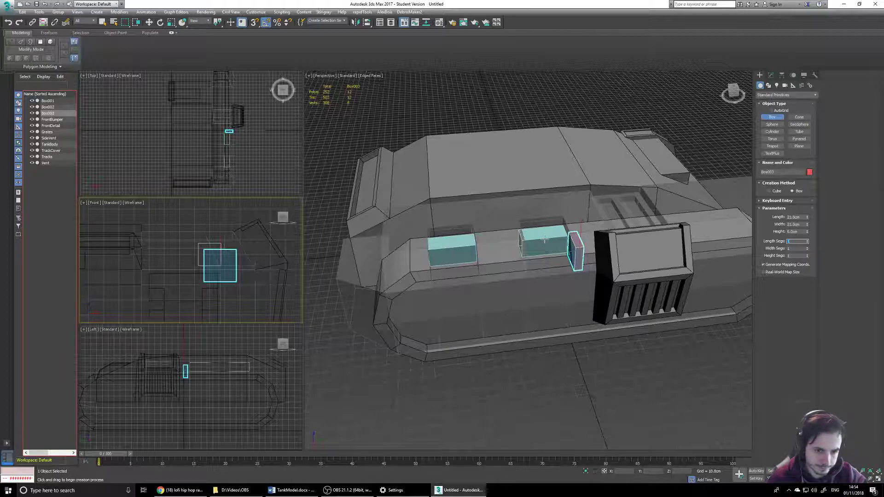
{"action": "right_click", "coordinate": [571, 243]}
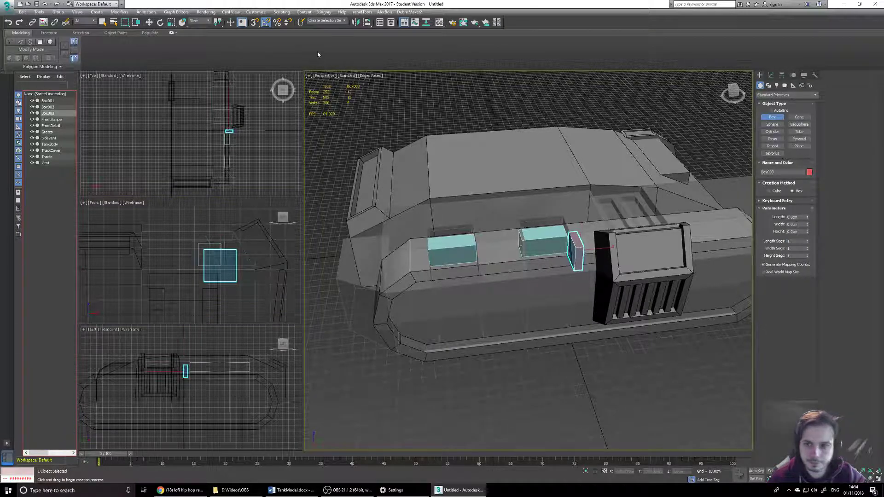
Check the original open-ended box's position and move the thin box onto it along the track cover.
{"action": "left_click", "coordinate": [149, 22]}
{"action": "left_click", "coordinate": [546, 242]}
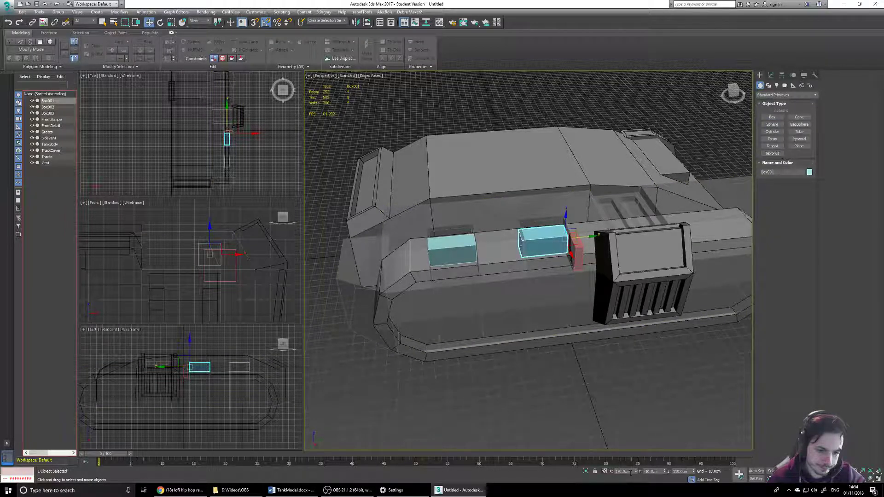
{"action": "left_click", "coordinate": [605, 473]}
{"action": "left_click", "coordinate": [605, 473]}
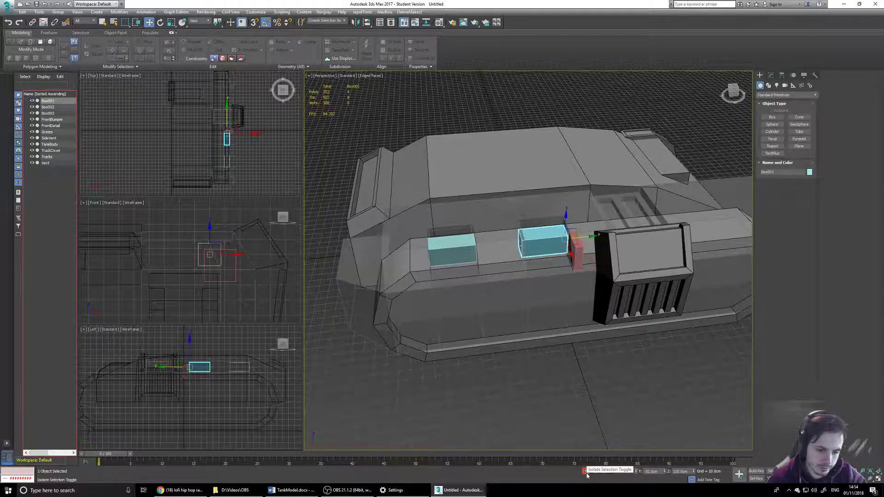
{"action": "left_click", "coordinate": [578, 258]}
{"action": "left_click", "coordinate": [580, 255]}
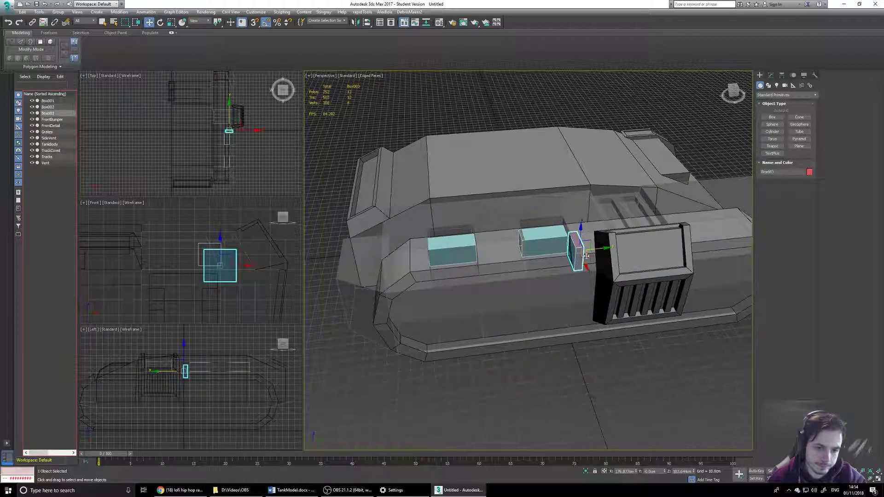
{"action": "left_click_drag", "start_coordinate": [579, 253], "coordinate": [562, 229]}
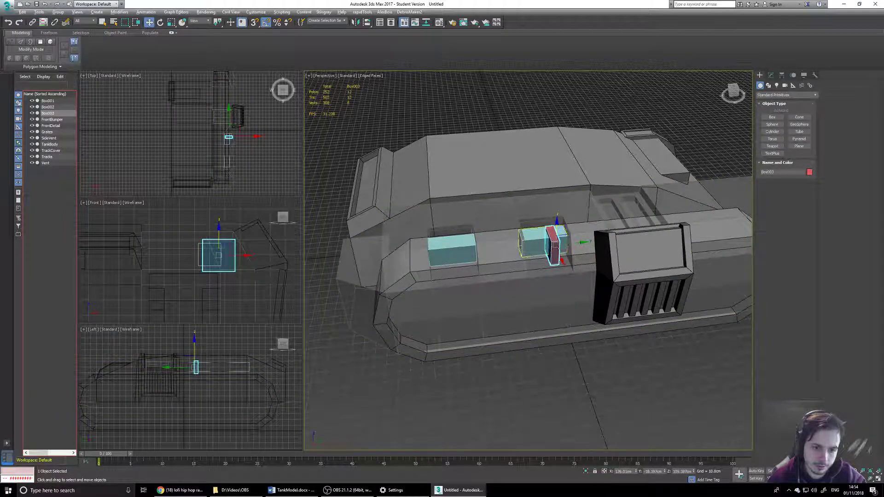
Align the thin box sideways with the open-ended box and set its X position to 170 cm.
{"action": "middle_click_drag", "start_coordinate": [535, 247], "coordinate": [613, 242], "text": "alt"}
{"action": "scroll", "coordinate": [543, 255], "scroll_direction": "up", "scroll_amount": 5}
{"action": "scroll", "coordinate": [605, 240], "scroll_direction": "up", "scroll_amount": 2}
{"action": "left_click_drag", "start_coordinate": [604, 240], "coordinate": [570, 238]}
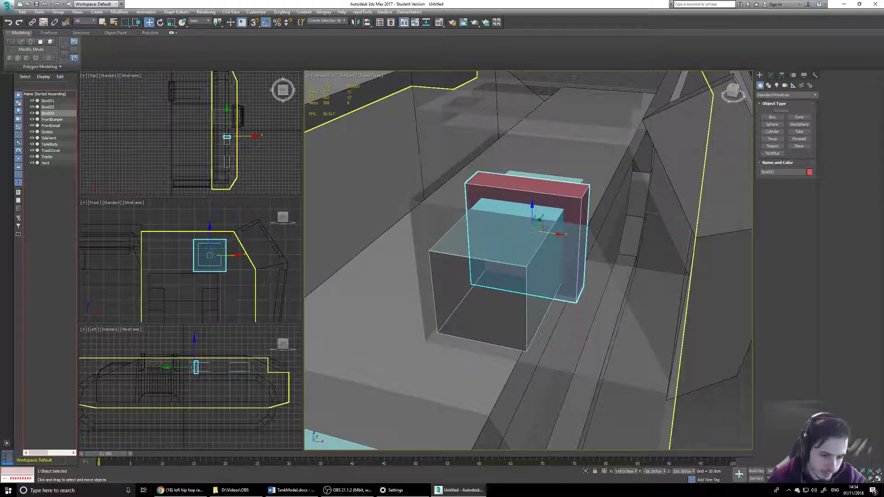
{"action": "double_click", "coordinate": [625, 472]}
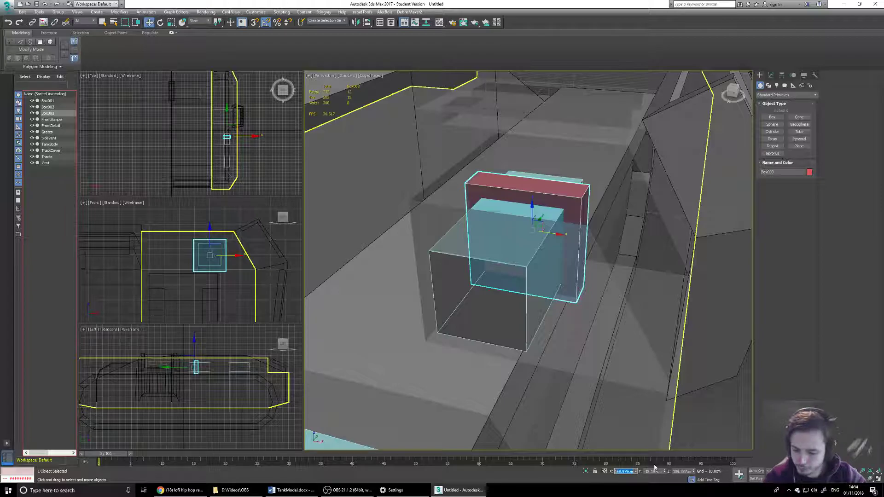
{"action": "key", "text": "Tab"}
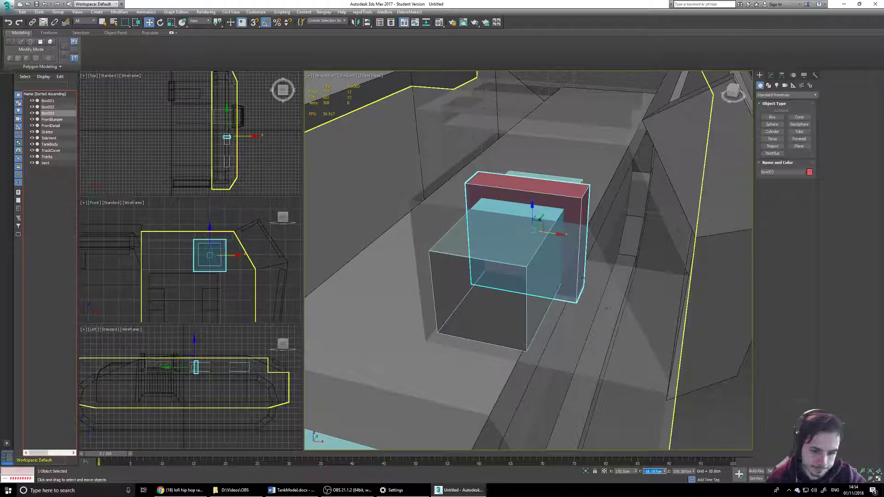
Set the thin box's Z position to 110 cm and slide it along Y to the middle of the open-ended box.
{"action": "left_click", "coordinate": [551, 216]}
{"action": "middle_click_drag", "start_coordinate": [553, 217], "coordinate": [528, 226], "text": "alt"}
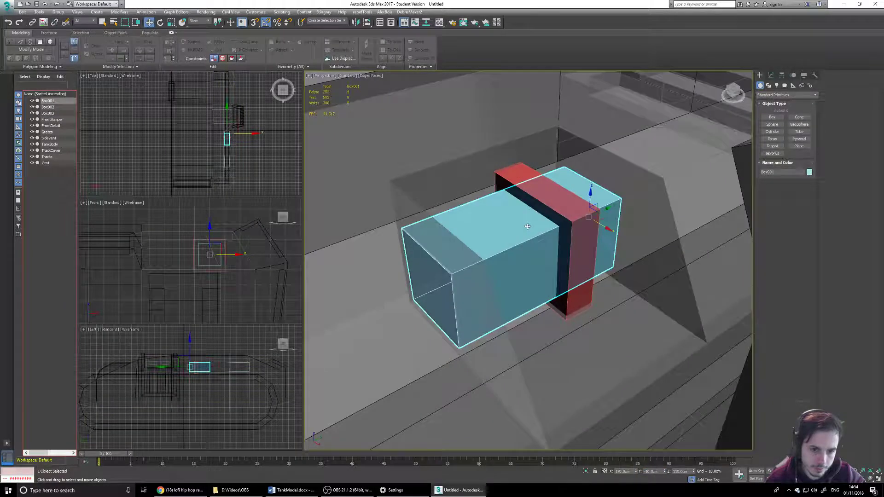
{"action": "left_click", "coordinate": [557, 231]}
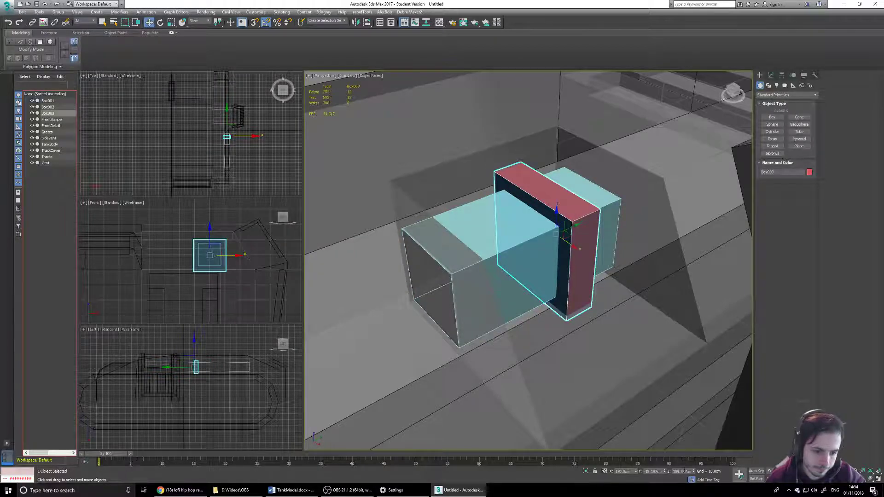
{"action": "double_click", "coordinate": [681, 471]}
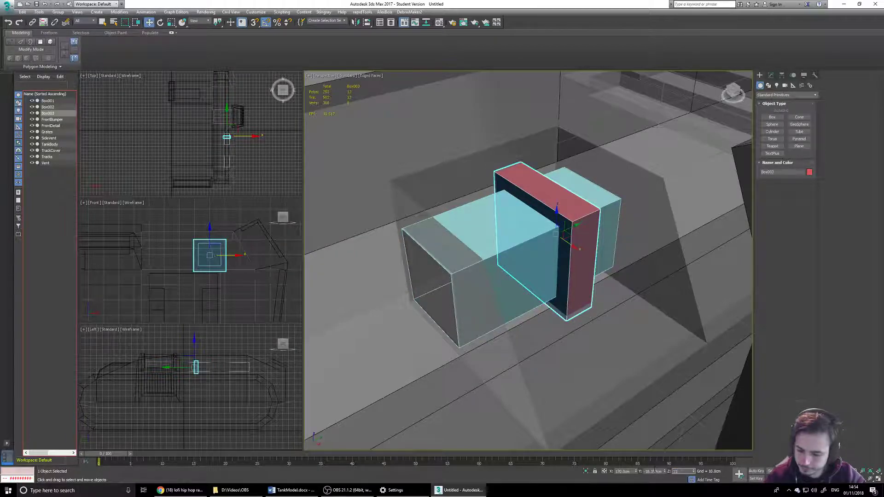
{"action": "key", "text": "Return"}
{"action": "middle_click_drag", "start_coordinate": [553, 226], "coordinate": [531, 248], "text": "alt"}
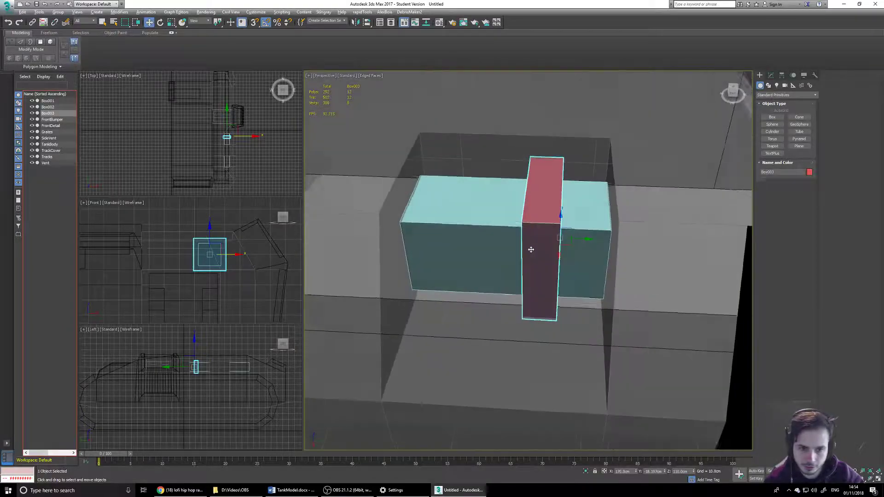
{"action": "left_click_drag", "start_coordinate": [587, 239], "coordinate": [547, 237]}
Clone the thin box as one instance positioned around the middle of the second open-ended box.
{"action": "scroll", "coordinate": [539, 284], "scroll_direction": "down", "scroll_amount": 4}
{"action": "middle_click_drag", "start_coordinate": [539, 284], "coordinate": [603, 281], "text": "alt"}
{"action": "mouse_move", "coordinate": [612, 259]}
{"action": "left_mouse_down", "text": "shift"}
{"action": "mouse_move", "coordinate": [415, 256]}
{"action": "mouse_move", "coordinate": [437, 250]}
{"action": "left_mouse_up", "text": "shift"}
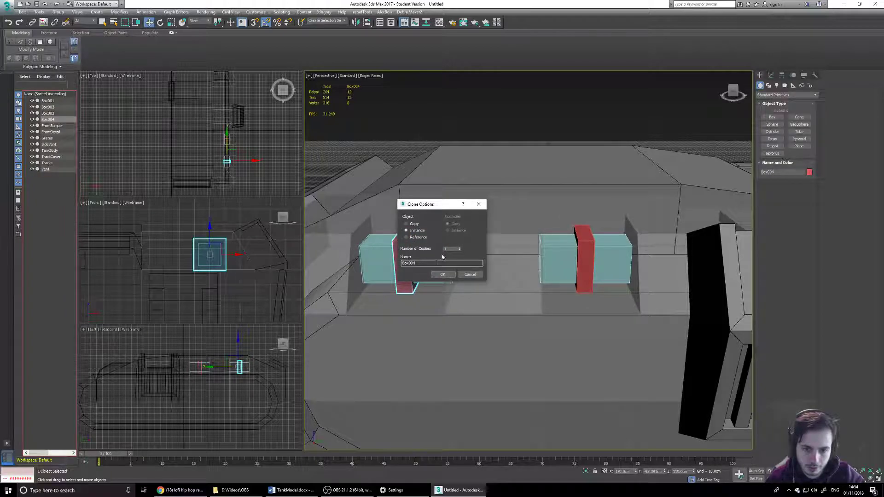
{"action": "left_click", "coordinate": [440, 275]}
Apply an Edit Poly modifier to the original thin box.
{"action": "left_click", "coordinate": [592, 246]}
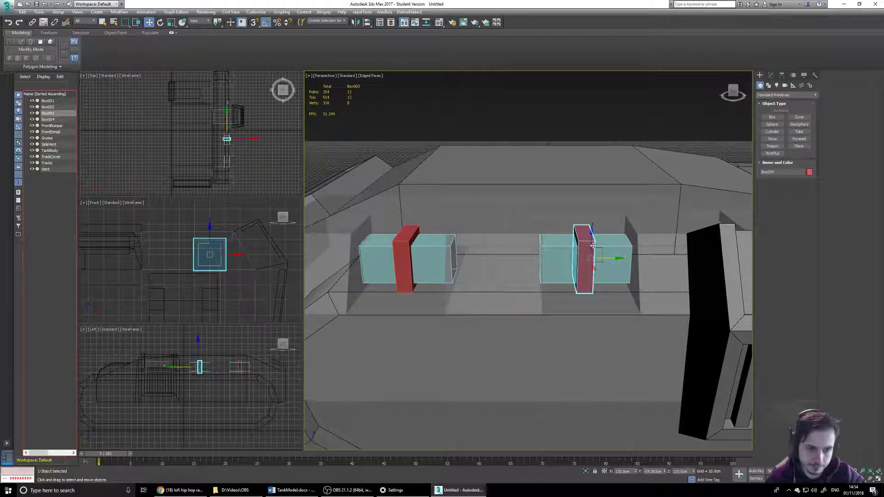
{"action": "left_click", "coordinate": [771, 74]}
{"action": "left_click", "coordinate": [773, 96]}
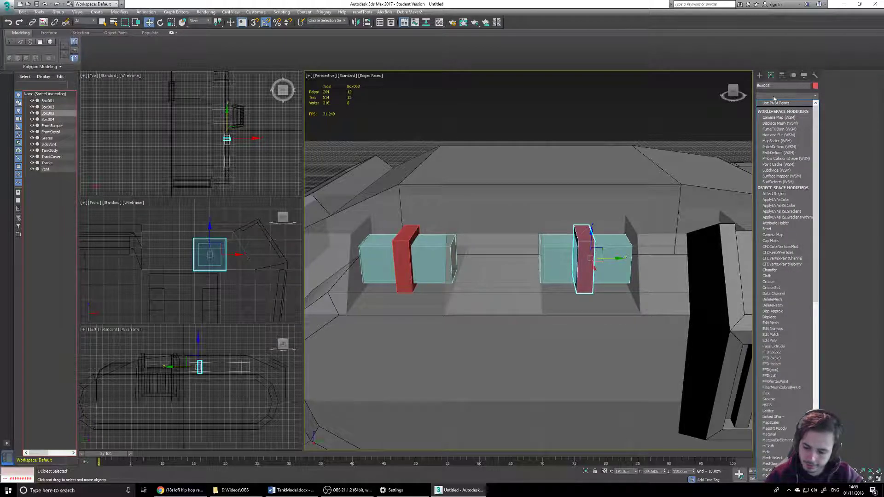
{"action": "key", "text": "e"}
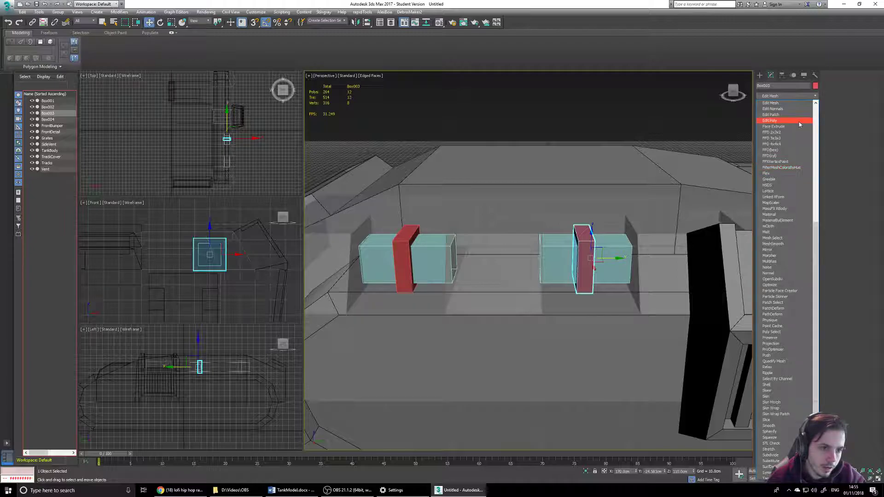
{"action": "left_click", "coordinate": [773, 120]}
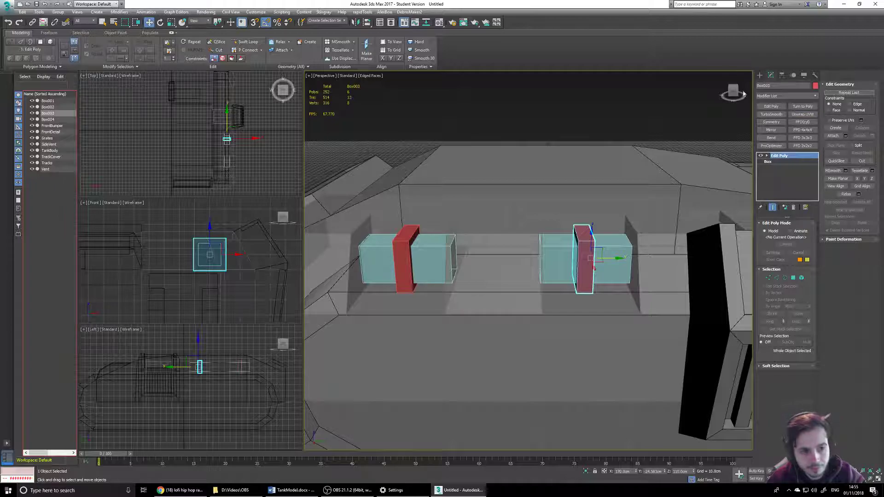
Delete the inward-facing side and underside polygons of the original thin box and check both bands from several sides.
{"action": "middle_click_drag", "start_coordinate": [602, 263], "coordinate": [635, 258], "text": "alt"}
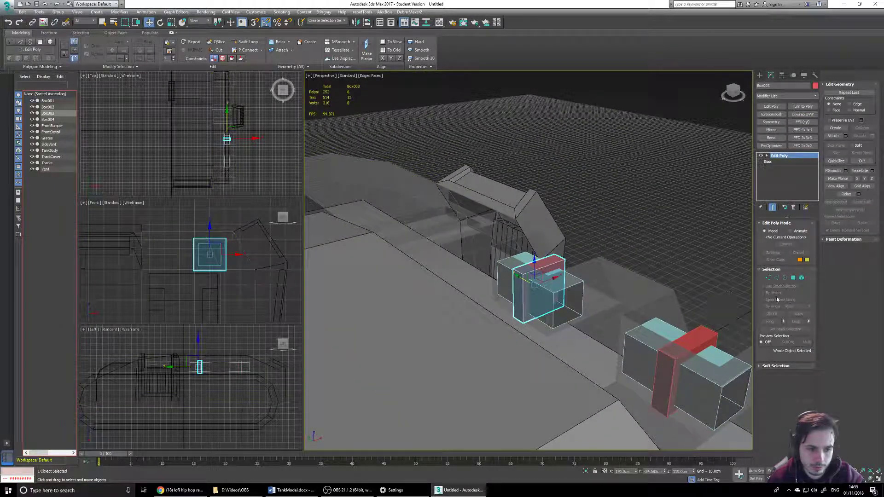
{"action": "left_click", "coordinate": [793, 279]}
{"action": "left_click", "coordinate": [515, 290]}
{"action": "middle_click_drag", "start_coordinate": [515, 290], "coordinate": [557, 353], "text": "alt"}
{"action": "left_click", "coordinate": [549, 247], "text": "ctrl"}
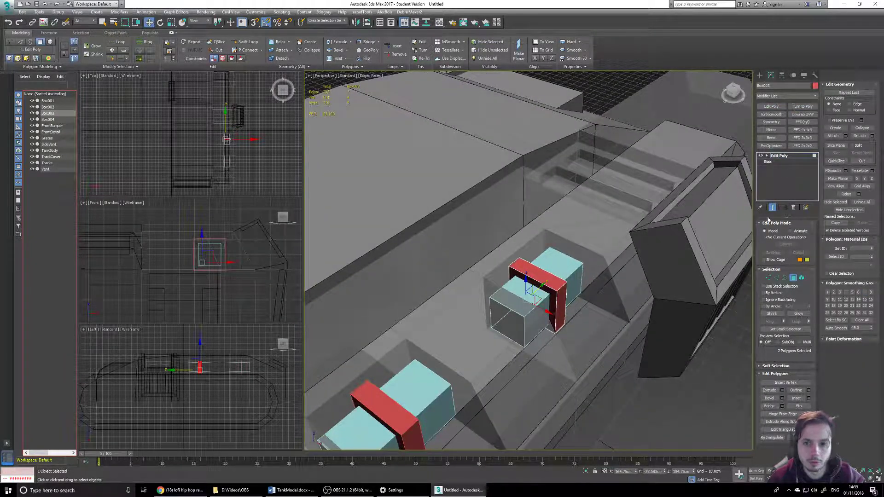
{"action": "middle_click_drag", "start_coordinate": [492, 330], "coordinate": [524, 301], "text": "alt"}
{"action": "key", "text": "Delete"}
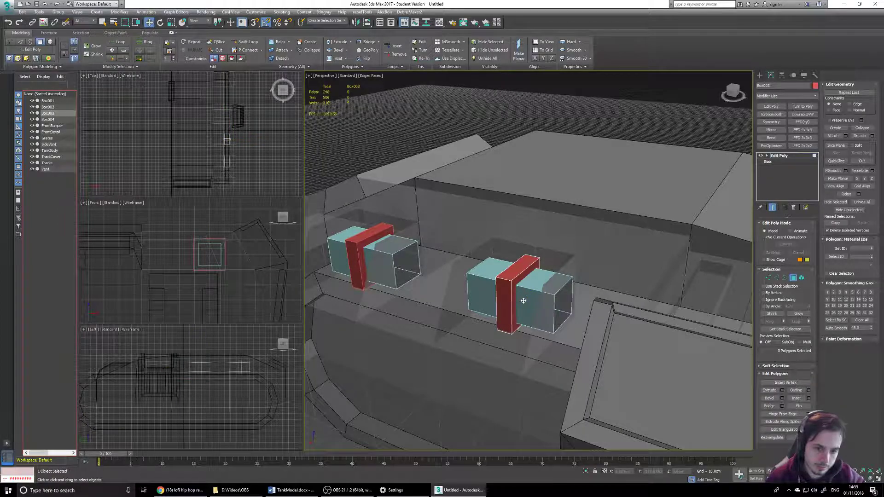
{"action": "middle_click_drag", "start_coordinate": [454, 247], "coordinate": [719, 306], "text": "alt"}
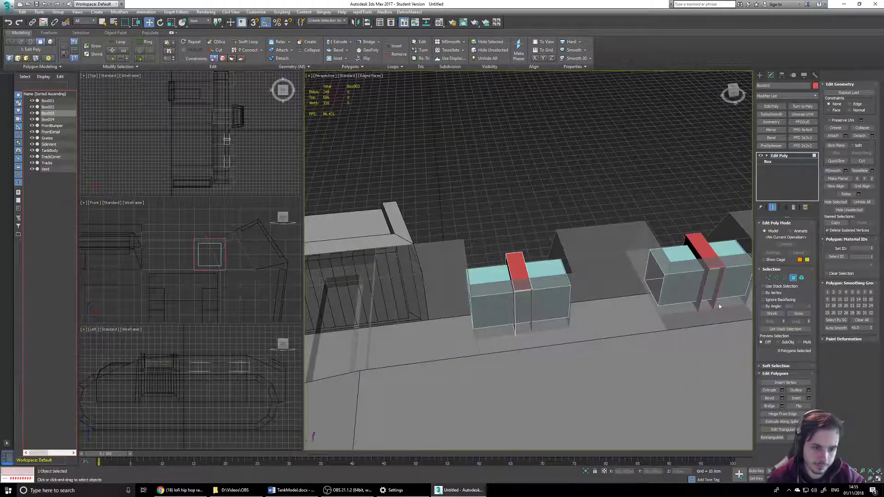
{"action": "middle_click_drag", "start_coordinate": [582, 316], "coordinate": [516, 336], "text": "alt"}
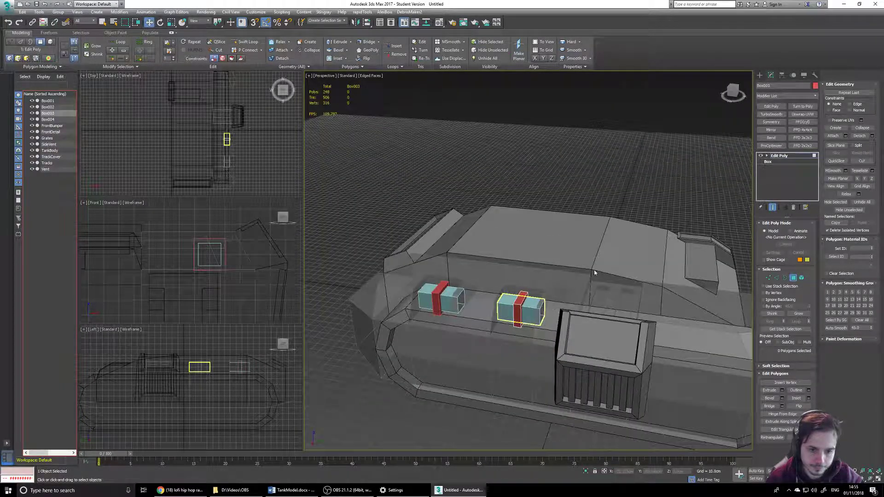
Leave polygon editing and set the object color of the original open-ended box and its band to black.
{"action": "key", "text": "ctrl+a"}
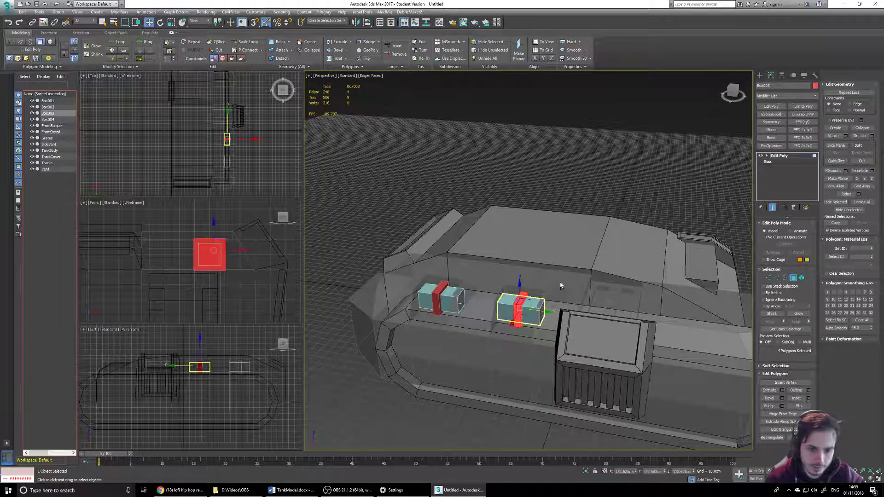
{"action": "left_click", "coordinate": [759, 75]}
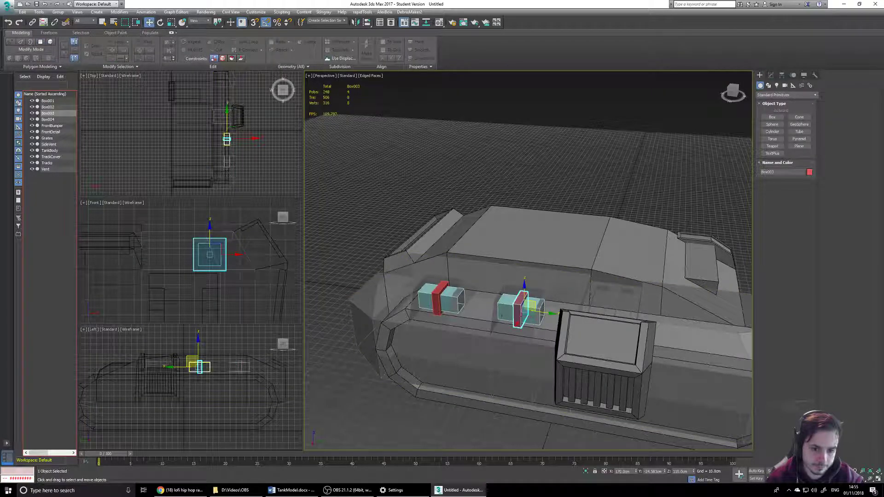
{"action": "key", "text": "z"}
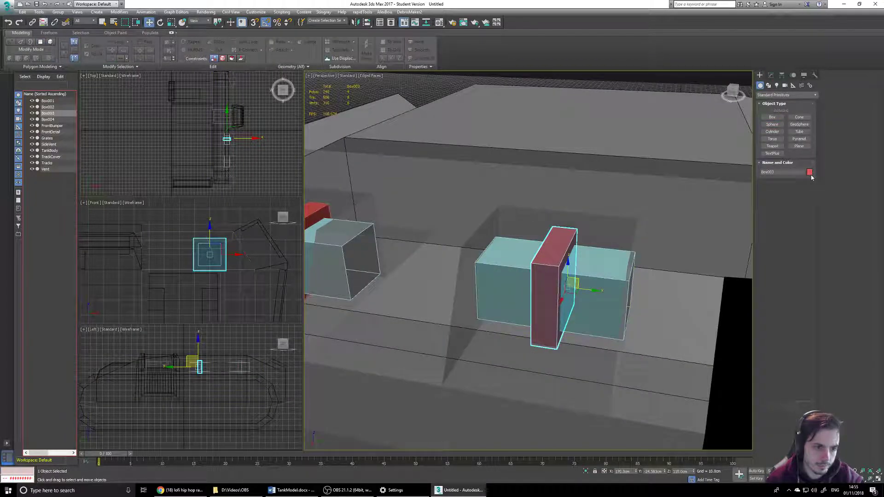
{"action": "left_click", "coordinate": [596, 262]}
{"action": "left_click", "coordinate": [558, 279], "text": "ctrl"}
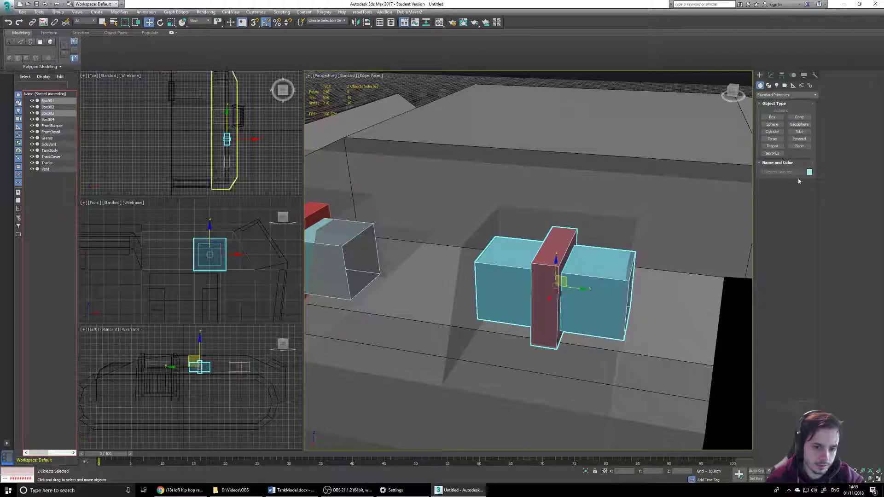
{"action": "left_click", "coordinate": [810, 172]}
{"action": "left_click", "coordinate": [272, 207]}
{"action": "left_click", "coordinate": [255, 229]}
Set the object color of the second open-ended box and its band to black.
{"action": "middle_click_drag", "start_coordinate": [408, 282], "coordinate": [528, 290]}
{"action": "left_click", "coordinate": [450, 254]}
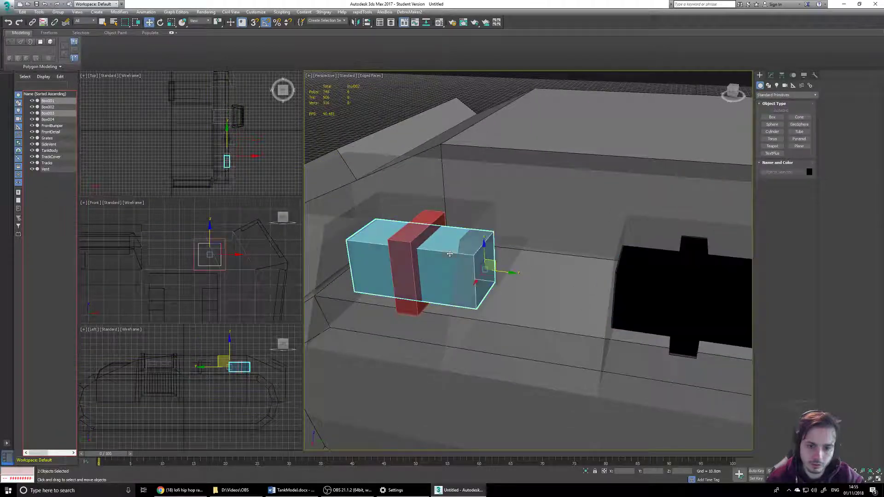
{"action": "left_click", "coordinate": [405, 247], "text": "ctrl"}
{"action": "left_click", "coordinate": [810, 171]}
{"action": "left_click", "coordinate": [272, 207]}
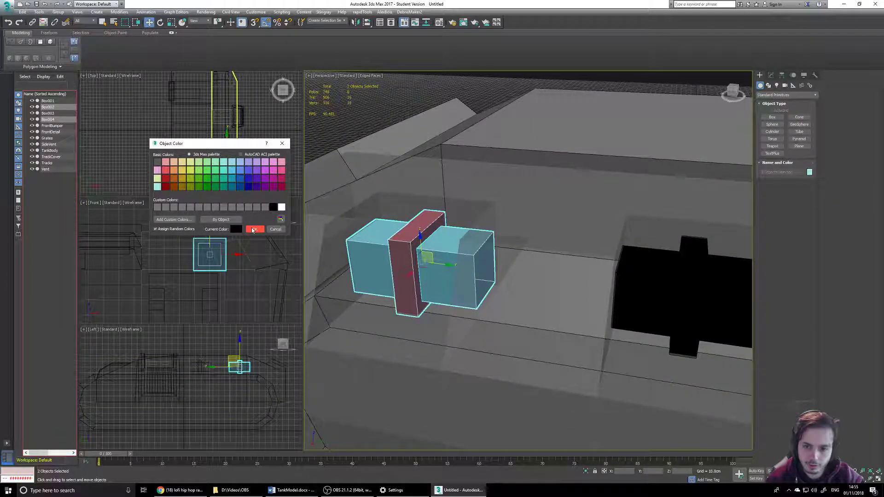
{"action": "left_click", "coordinate": [255, 229]}
Select both open-ended boxes and both bands and assign the 01 - Default material to the whole selection.
{"action": "scroll", "coordinate": [540, 291], "scroll_direction": "down", "scroll_amount": 5}
{"action": "left_click", "coordinate": [529, 292], "text": "ctrl"}
{"action": "left_click", "coordinate": [539, 295], "text": "ctrl"}
{"action": "key", "text": "m"}
{"action": "left_click_drag", "start_coordinate": [192, 128], "coordinate": [462, 278]}
{"action": "left_click", "coordinate": [425, 258]}
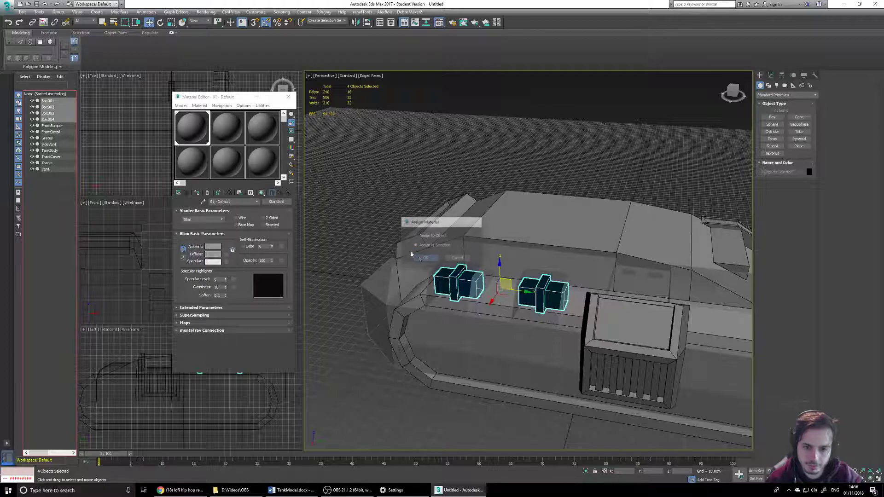
Close the Material Editor and clear the selection of boxes and bands.
{"action": "left_click", "coordinate": [288, 97]}
{"action": "left_click", "coordinate": [514, 145]}
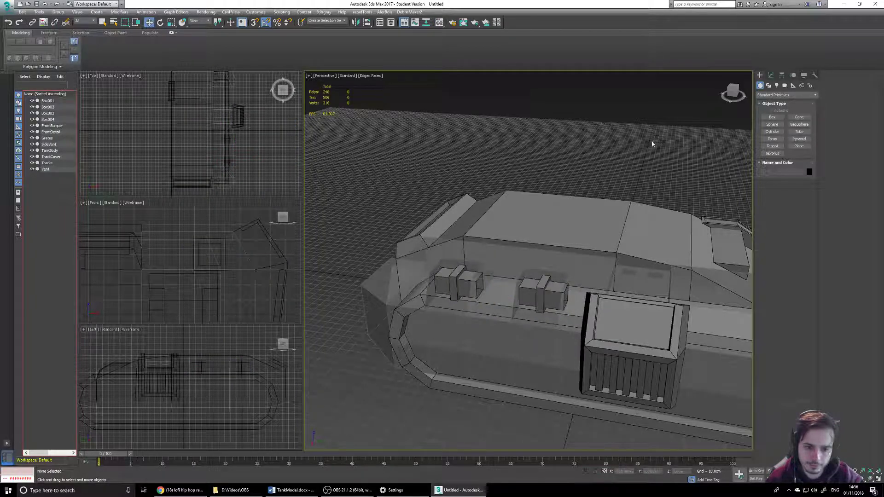
{"action": "scroll", "coordinate": [592, 144], "scroll_direction": "down", "scroll_amount": 5}
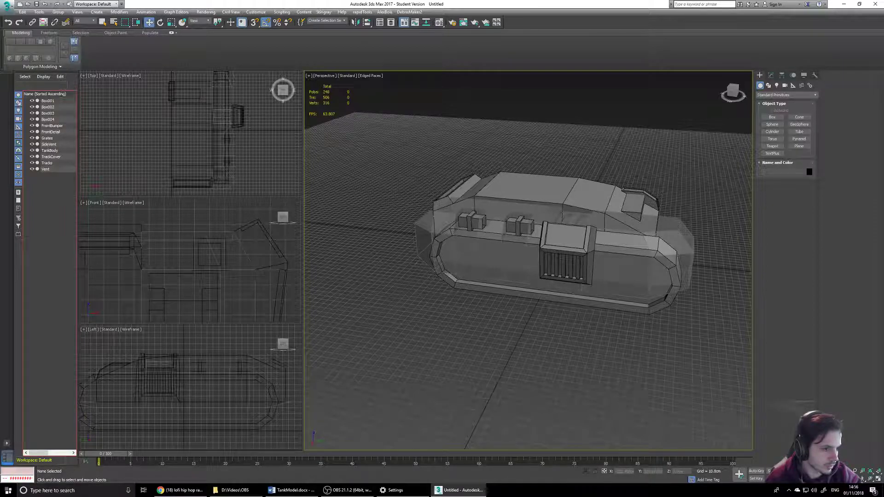
{"action": "middle_click_drag", "start_coordinate": [587, 234], "coordinate": [753, 251]}
{"action": "middle_click_drag", "start_coordinate": [325, 247], "coordinate": [348, 244], "text": "alt"}
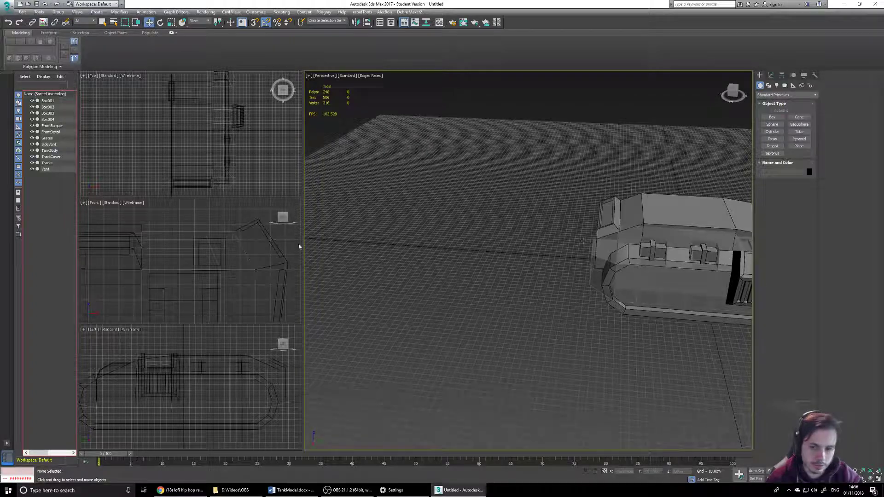
Draw a box about 38 cm wide and 30 cm high beside the tank body's front corner in the Top view.
{"action": "left_click", "coordinate": [772, 117]}
{"action": "middle_click_drag", "start_coordinate": [232, 181], "coordinate": [214, 168]}
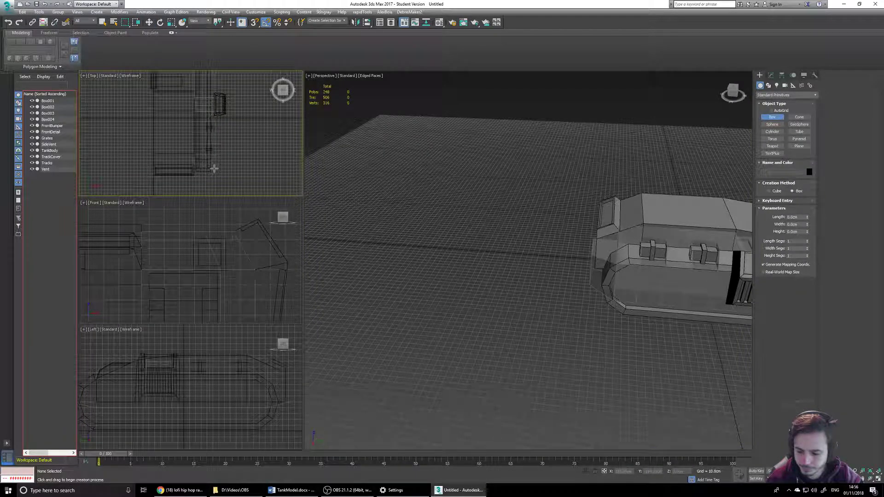
{"action": "scroll", "coordinate": [194, 162], "scroll_direction": "up", "scroll_amount": 3}
{"action": "left_click_drag", "start_coordinate": [206, 170], "coordinate": [231, 185]}
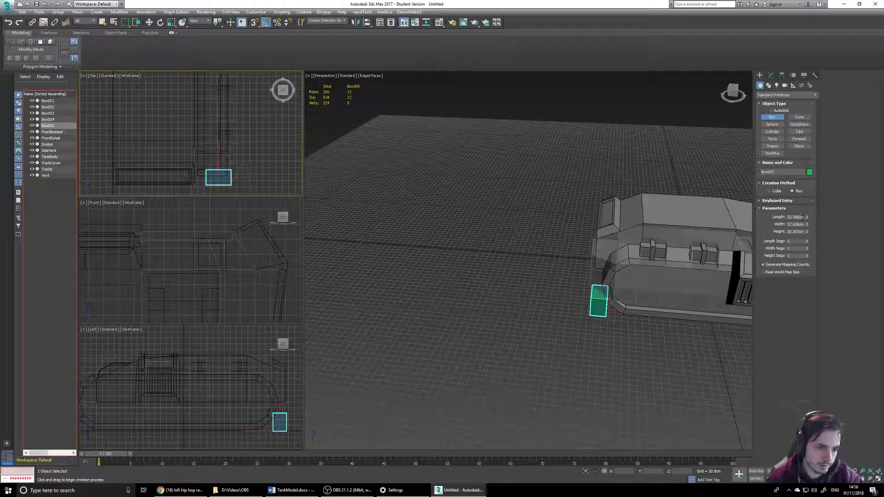
{"action": "key", "text": "w"}
Set the new box's length, width and height to 30 cm each.
{"action": "left_click", "coordinate": [771, 74]}
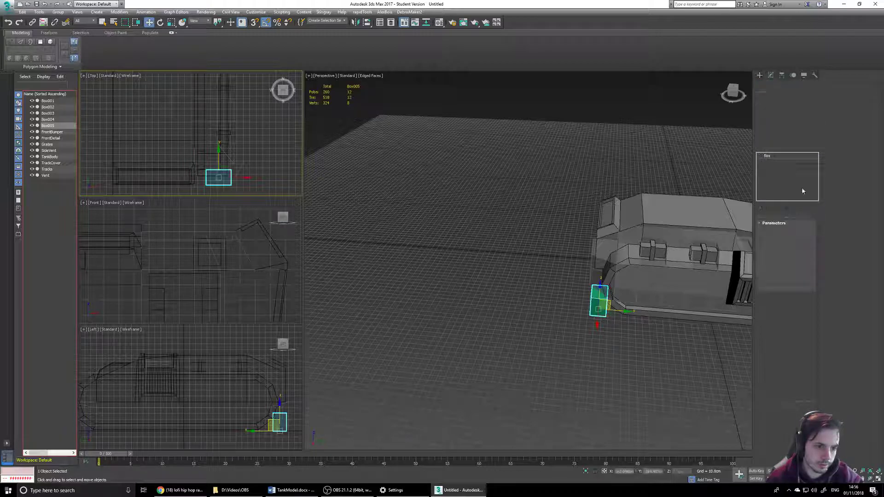
{"action": "left_click", "coordinate": [800, 232]}
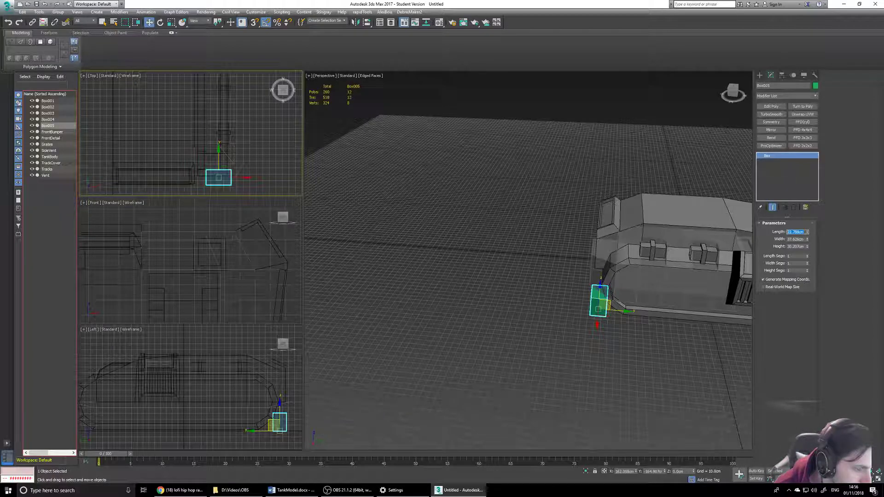
{"action": "key", "text": "alt+Tab"}
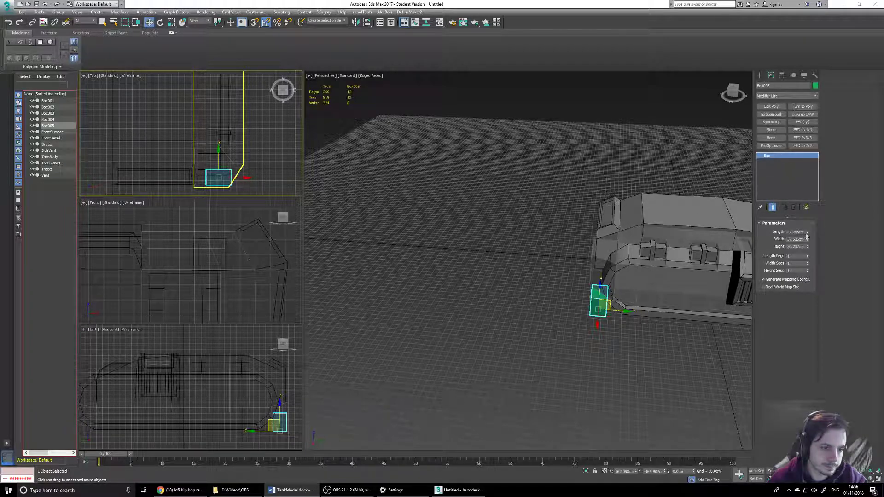
{"action": "key", "text": "alt+Tab"}
{"action": "type", "text": "30"}
{"action": "key", "text": "Tab"}
{"action": "type", "text": "30"}
{"action": "key", "text": "Tab"}
{"action": "type", "text": "30"}
{"action": "key", "text": "Tab"}
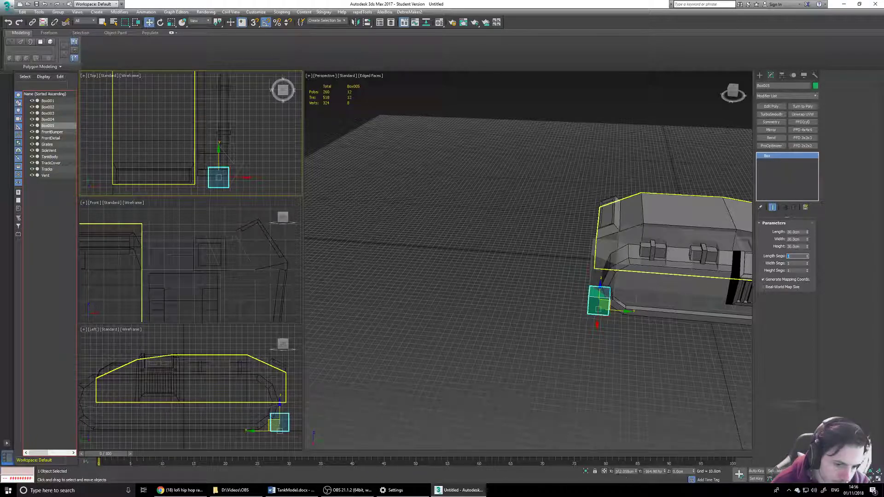
Position the box at X 151 cm, Y -160 cm and Z 100 cm above the front end of the track.
{"action": "double_click", "coordinate": [625, 472]}
{"action": "type", "text": "151"}
{"action": "key", "text": "Tab"}
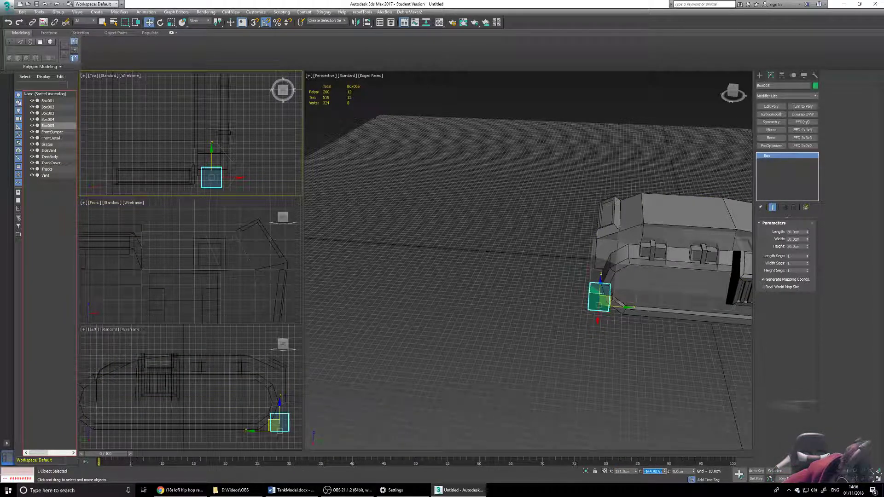
{"action": "type", "text": "160"}
{"action": "key", "text": "Tab"}
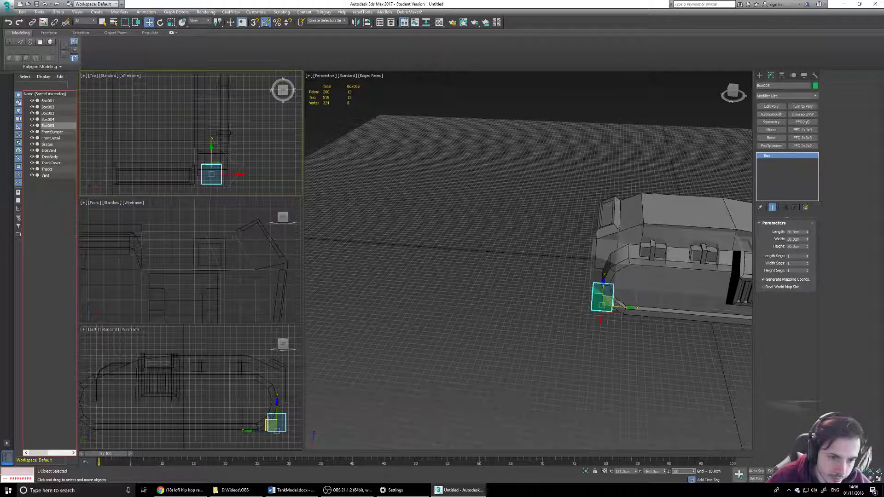
{"action": "type", "text": "100"}
{"action": "key", "text": "Tab"}
{"action": "middle_click_drag", "start_coordinate": [604, 293], "coordinate": [594, 256], "text": "alt"}
{"action": "scroll", "coordinate": [571, 256], "scroll_direction": "up", "scroll_amount": 6}
{"action": "middle_click_drag", "start_coordinate": [512, 264], "coordinate": [573, 267], "text": "alt"}
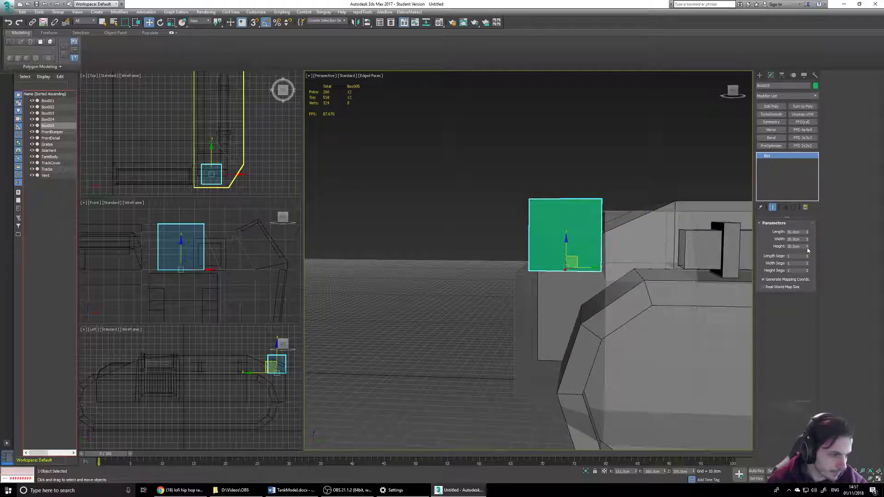
Reduce the box's height, width and length to 20 cm each.
{"action": "left_click_drag", "start_coordinate": [807, 247], "coordinate": [806, 253]}
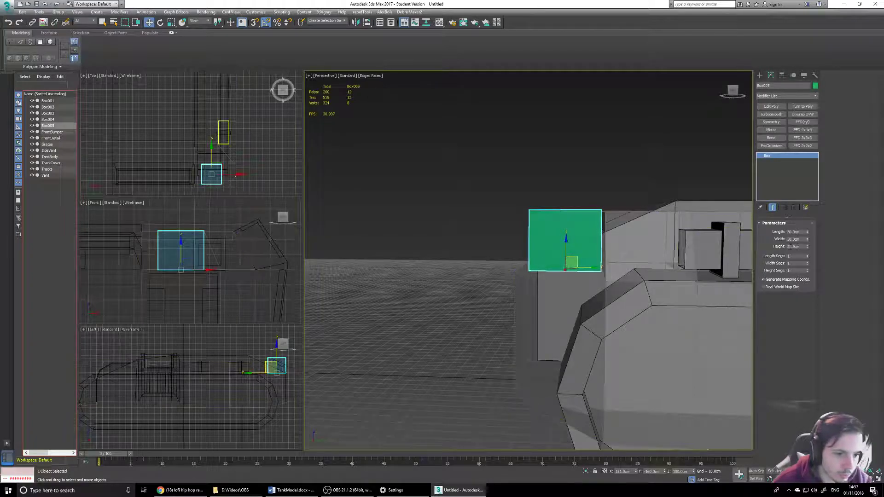
{"action": "left_click_drag", "start_coordinate": [803, 248], "coordinate": [742, 237]}
{"action": "type", "text": "20"}
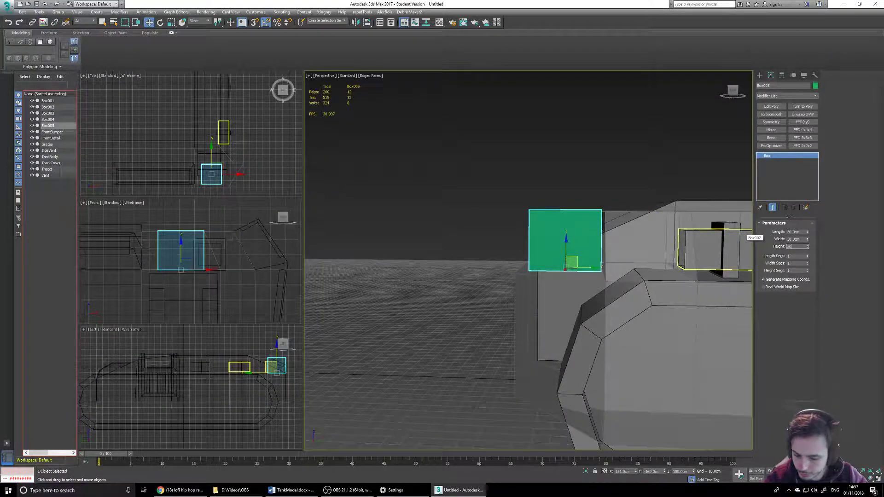
{"action": "key", "text": "Return"}
{"action": "left_click", "coordinate": [803, 239]}
{"action": "type", "text": "20"}
{"action": "key", "text": "Return"}
{"action": "key", "text": "shift+Tab"}
{"action": "type", "text": "20"}
{"action": "key", "text": "Return"}
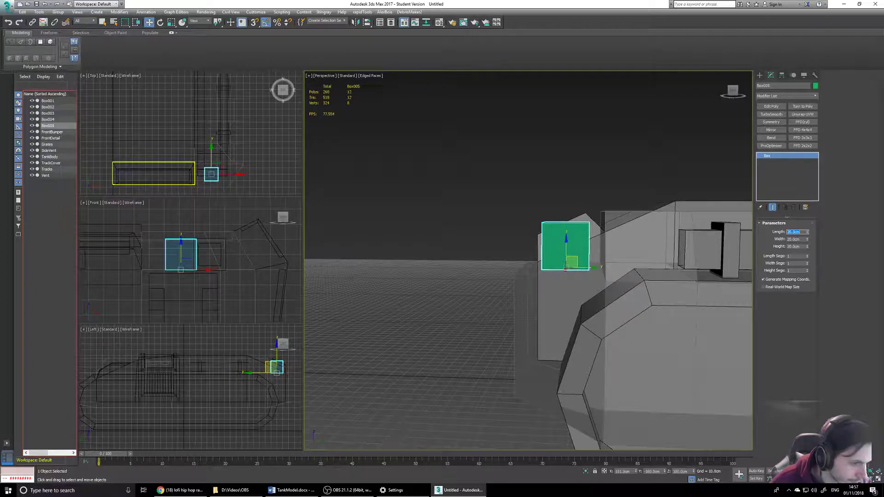
Set the box's width to 30 cm and check its fit on the front of the track cover.
{"action": "middle_click_drag", "start_coordinate": [533, 247], "coordinate": [541, 307], "text": "alt"}
{"action": "double_click", "coordinate": [795, 239]}
{"action": "type", "text": "30"}
{"action": "key", "text": "Return"}
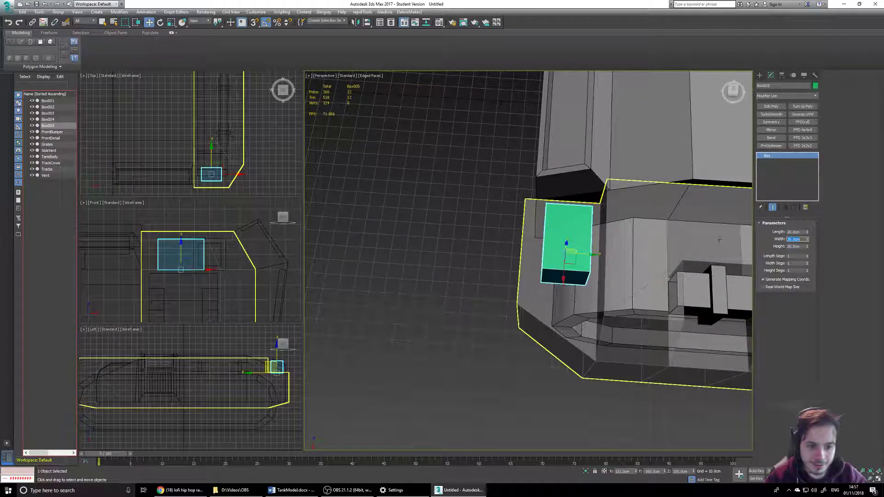
{"action": "middle_click_drag", "start_coordinate": [640, 293], "coordinate": [536, 258], "text": "alt"}
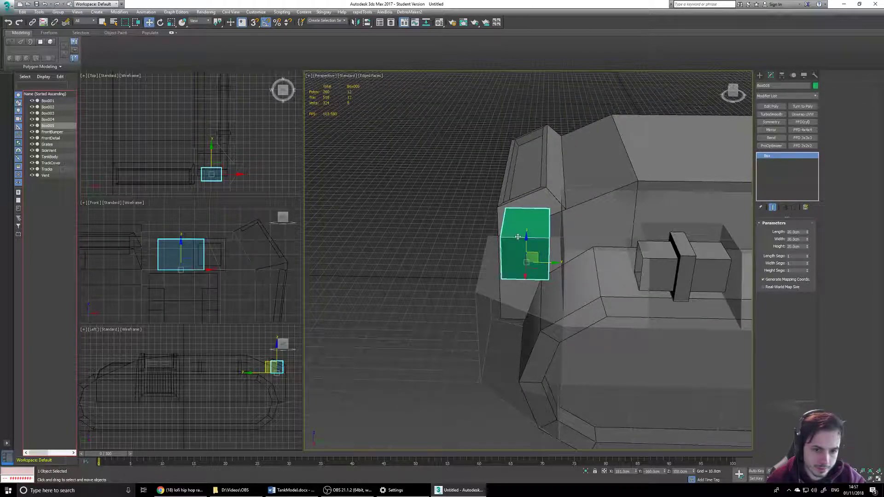
Clone the box as an independent copy about 9 cm higher and return the selection to the original.
{"action": "mouse_move", "coordinate": [527, 241]}
{"action": "left_mouse_down", "text": "shift"}
{"action": "mouse_move", "coordinate": [529, 216]}
{"action": "mouse_move", "coordinate": [527, 224]}
{"action": "left_mouse_up", "text": "shift"}
{"action": "left_click", "coordinate": [408, 225]}
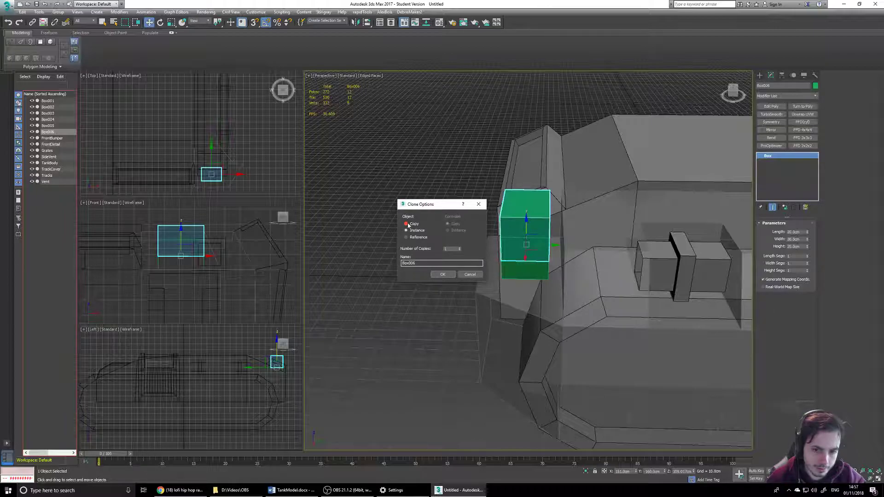
{"action": "left_click", "coordinate": [443, 274]}
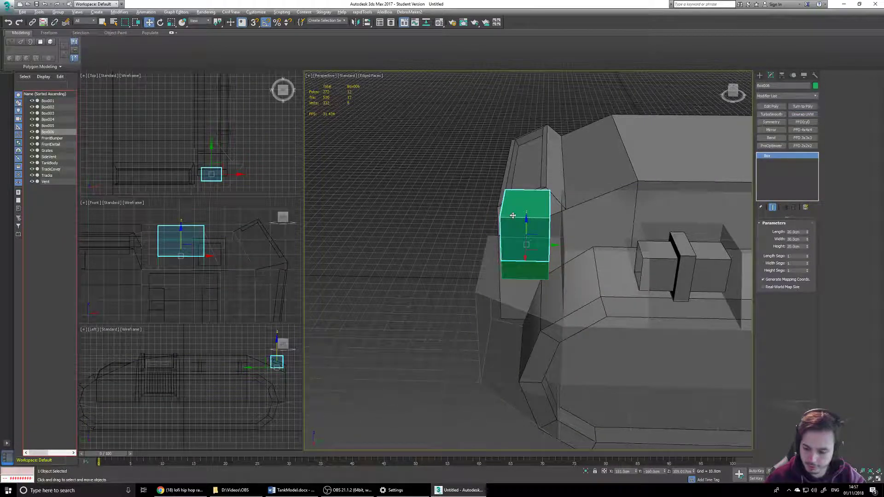
{"action": "key", "text": "ctrl+z"}
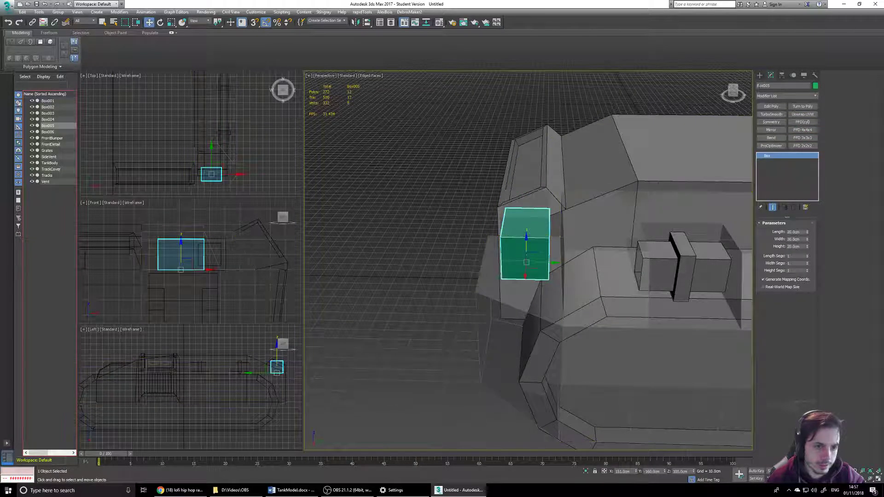
Convert the original box to Editable Poly and delete its top and bottom polygons.
{"action": "right_click", "coordinate": [516, 273]}
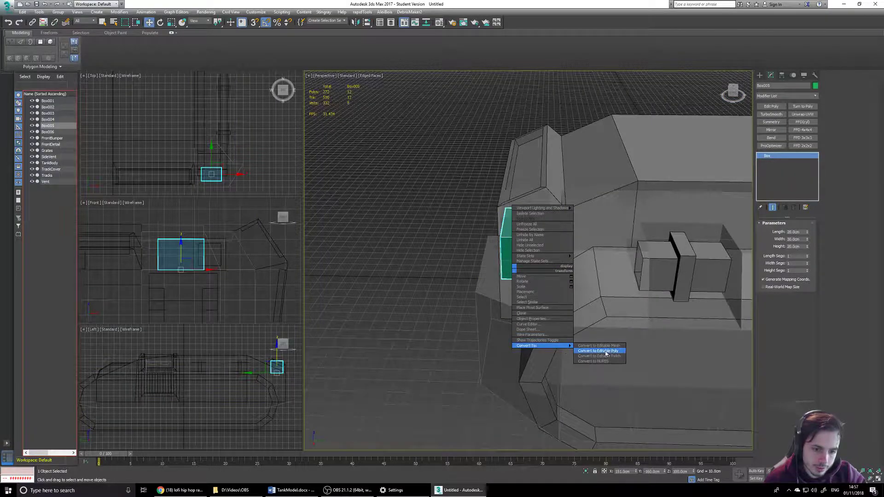
{"action": "left_click", "coordinate": [595, 354]}
{"action": "key", "text": "4"}
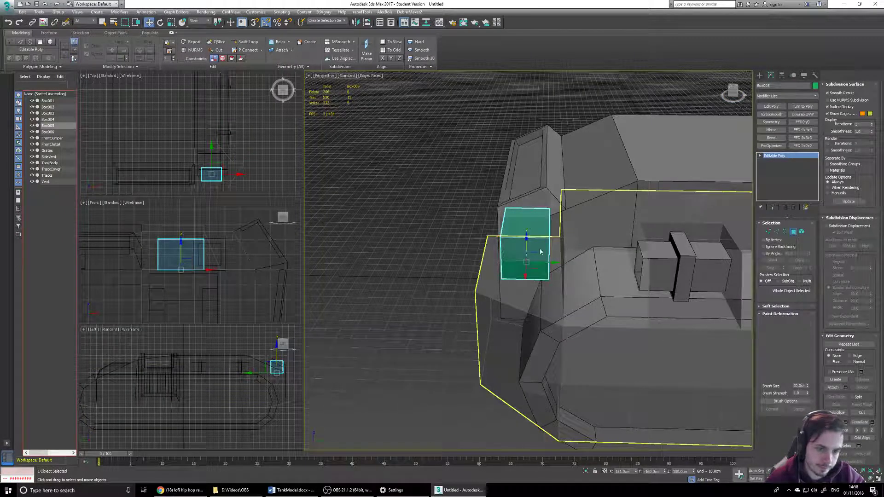
{"action": "left_click", "coordinate": [525, 220]}
{"action": "middle_click_drag", "start_coordinate": [525, 221], "coordinate": [536, 304], "text": "alt"}
{"action": "left_click", "coordinate": [528, 253]}
{"action": "key", "text": "Delete"}
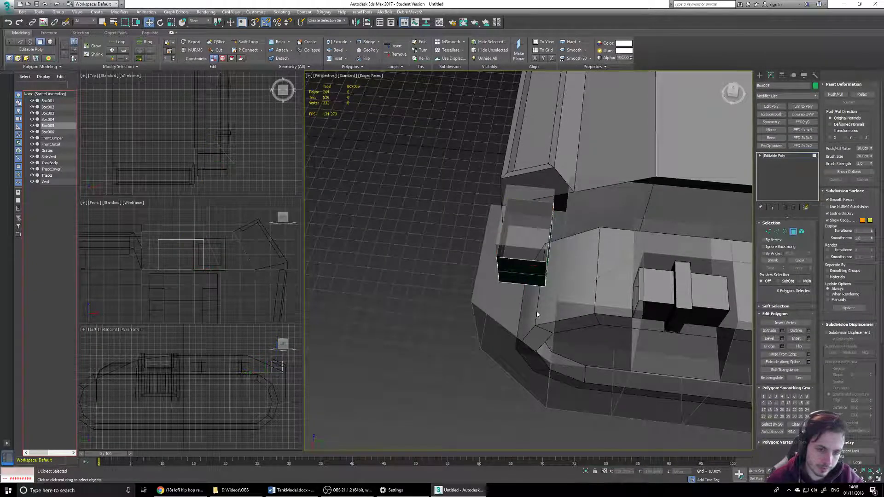
Leave polygon editing, select the upper box copy and set its length to 30 cm.
{"action": "left_click", "coordinate": [760, 75]}
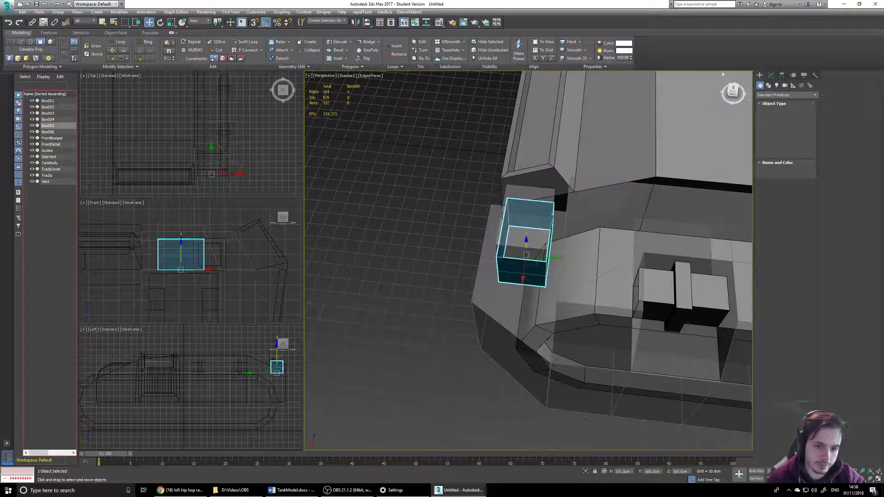
{"action": "left_click", "coordinate": [530, 232]}
{"action": "middle_click_drag", "start_coordinate": [551, 228], "coordinate": [553, 167], "text": "alt"}
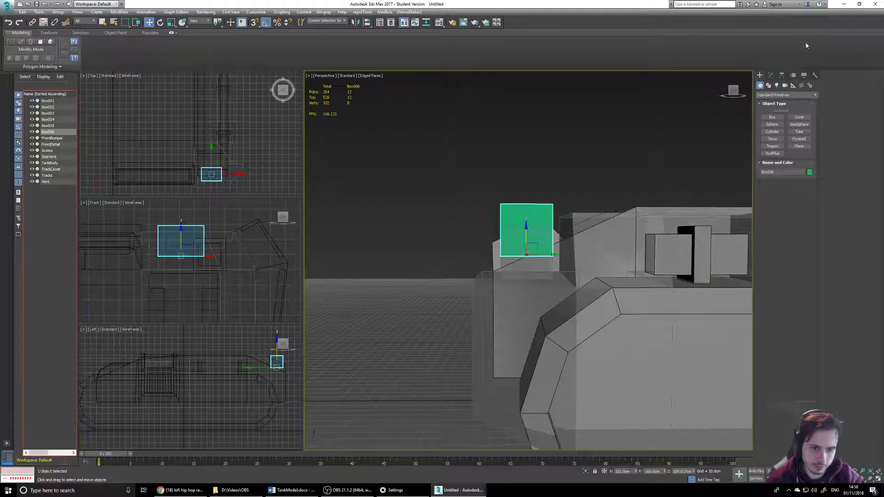
{"action": "left_click", "coordinate": [772, 75]}
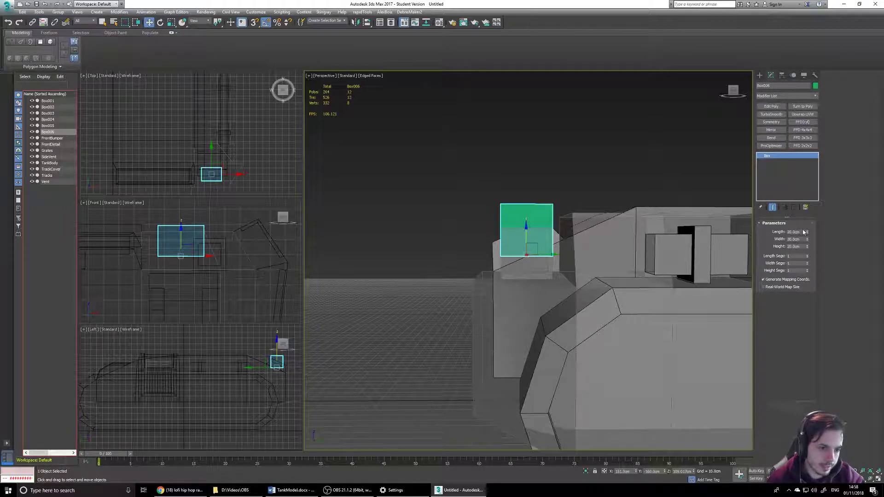
{"action": "double_click", "coordinate": [796, 231]}
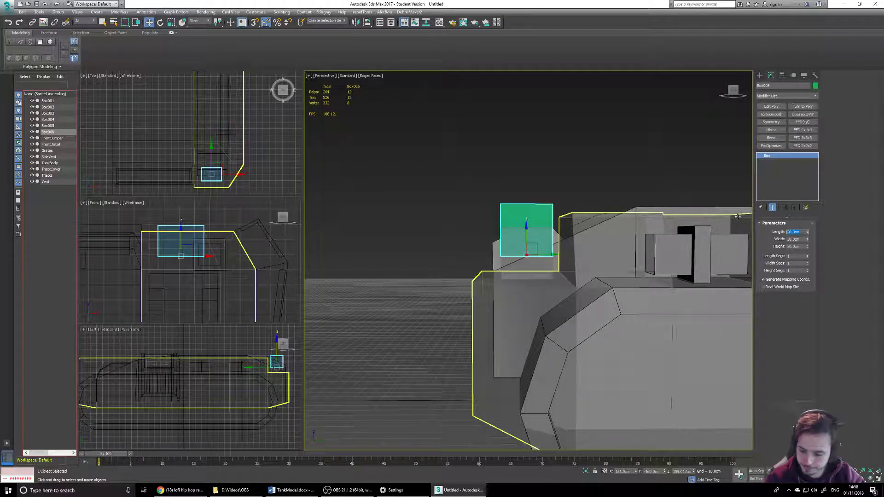
{"action": "key", "text": "Return"}
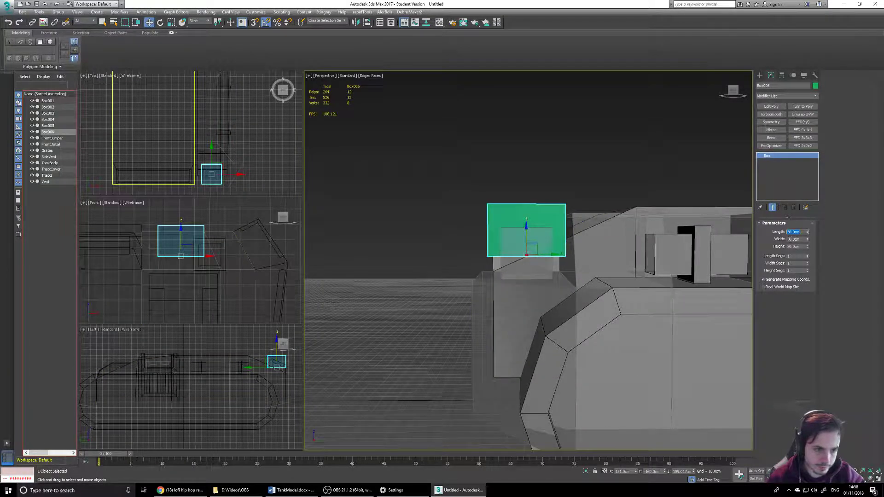
Set the upper box's width to 35 cm and check how far it overhangs the lower box.
{"action": "double_click", "coordinate": [795, 246]}
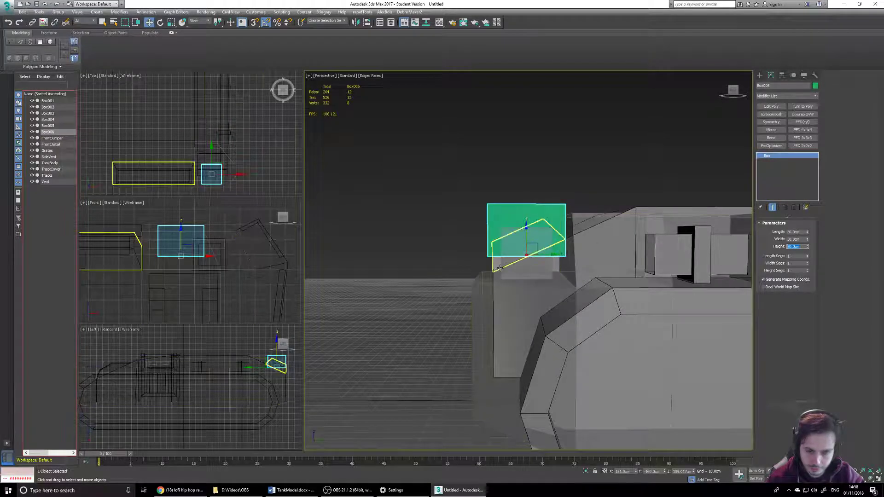
{"action": "double_click", "coordinate": [801, 240]}
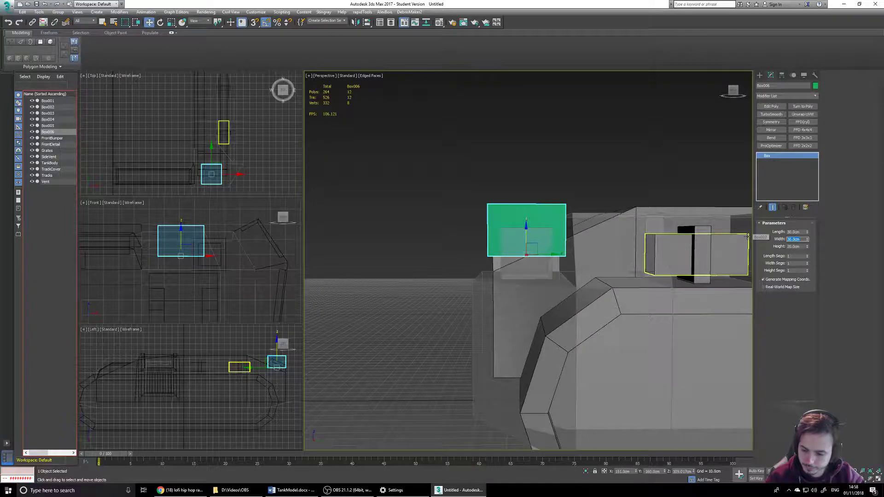
{"action": "type", "text": "35"}
{"action": "key", "text": "Return"}
{"action": "middle_click_drag", "start_coordinate": [535, 272], "coordinate": [623, 276], "text": "alt"}
{"action": "double_click", "coordinate": [800, 240]}
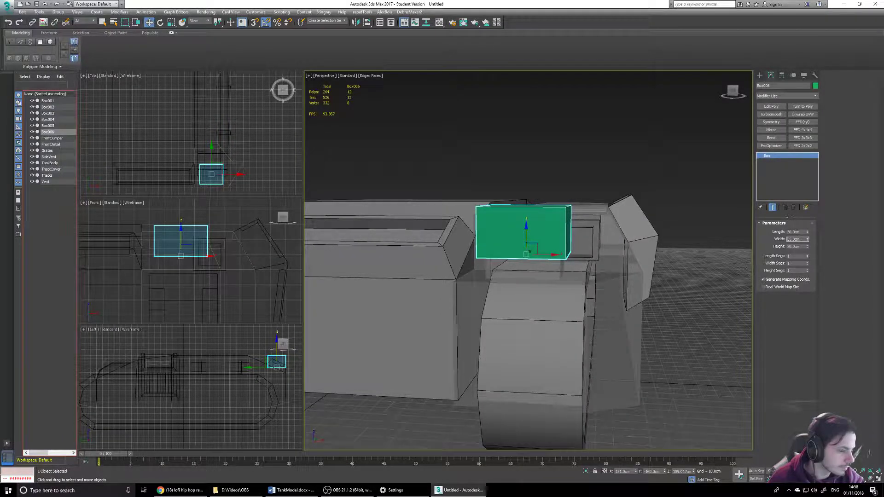
{"action": "middle_click_drag", "start_coordinate": [534, 249], "coordinate": [575, 221], "text": "alt"}
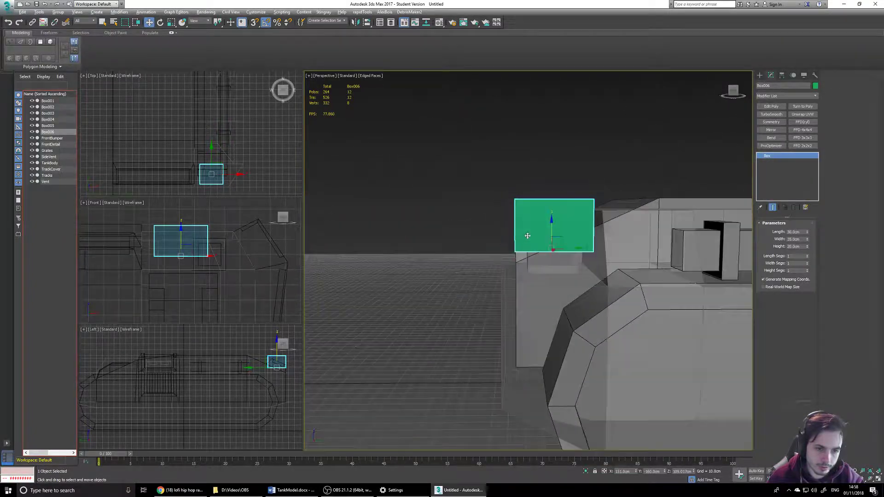
Set the upper box's length to 25 cm and check the overhang from the side.
{"action": "left_click", "coordinate": [802, 232]}
{"action": "type", "text": "25"}
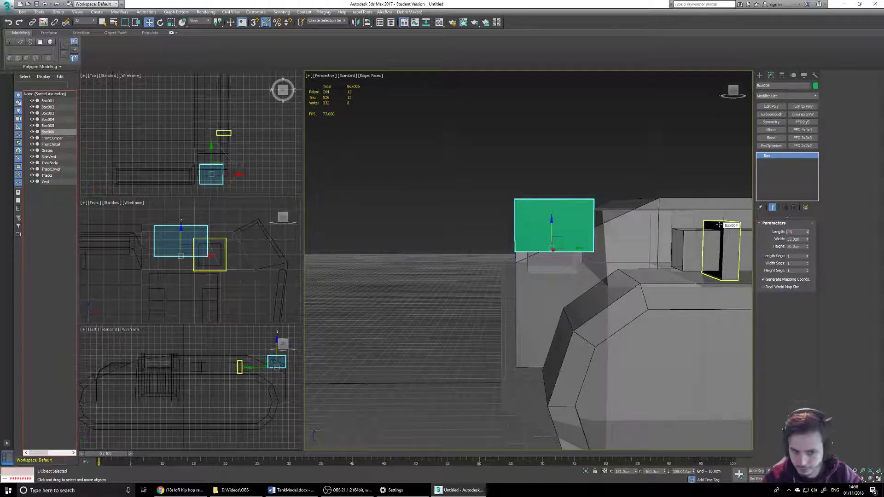
{"action": "key", "text": "Return"}
{"action": "scroll", "coordinate": [565, 262], "scroll_direction": "up", "scroll_amount": 3}
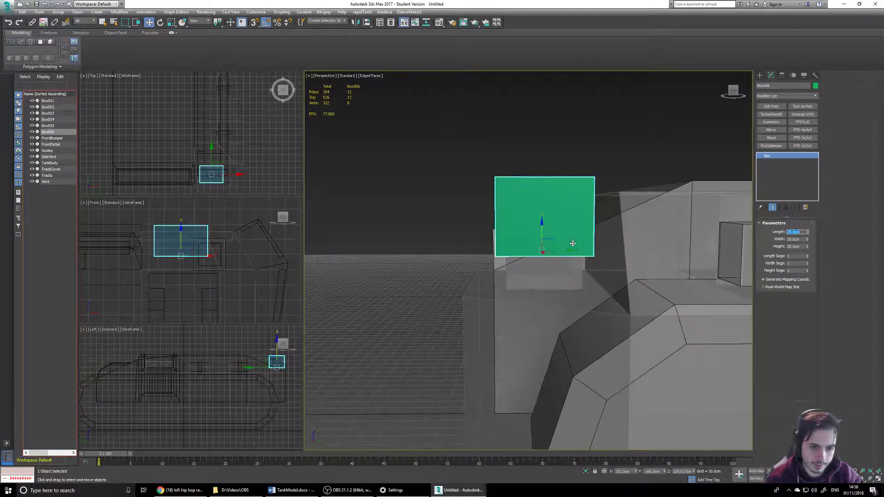
{"action": "middle_click_drag", "start_coordinate": [565, 262], "coordinate": [529, 247], "text": "alt"}
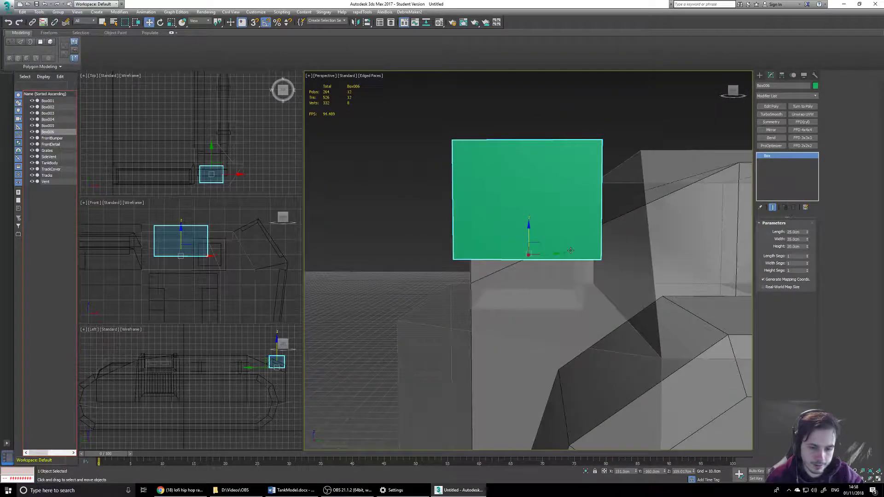
{"action": "left_click", "coordinate": [161, 22]}
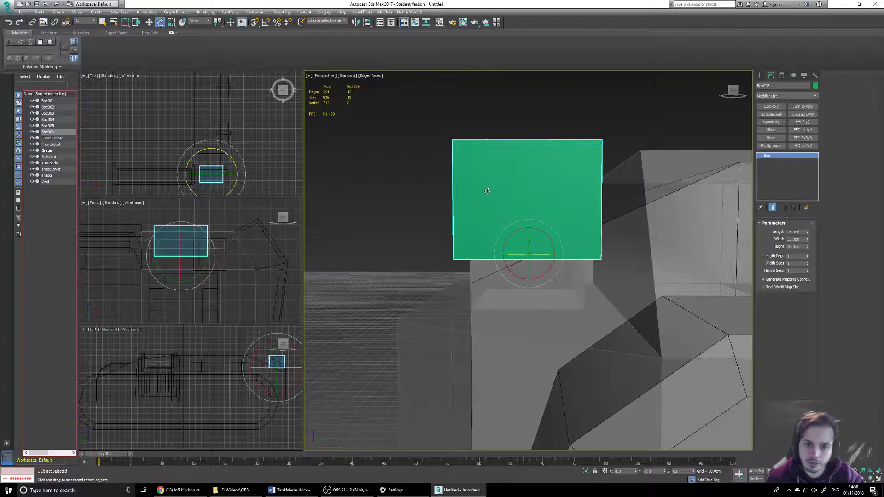
{"action": "left_click_drag", "start_coordinate": [529, 228], "coordinate": [544, 266]}
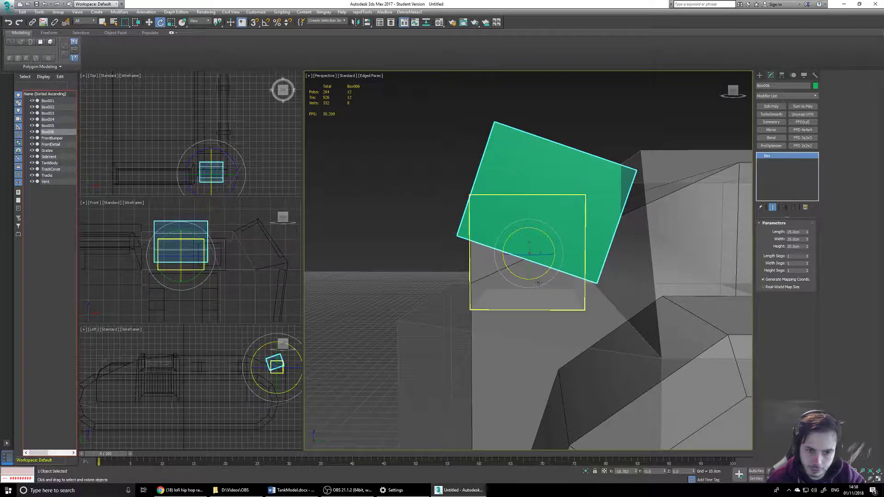
{"action": "key", "text": "ctrl+z"}
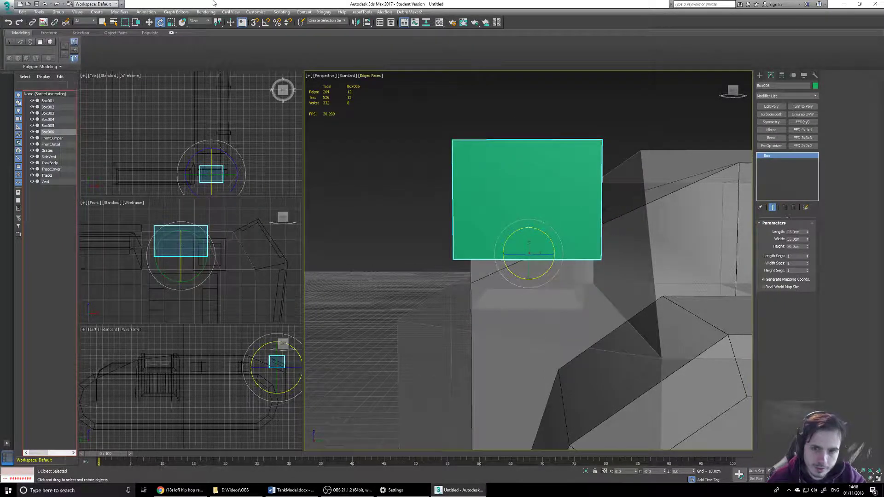
Turn on angle snapping and tilt the upper box 10 degrees about the X axis over the lower box.
{"action": "left_click", "coordinate": [265, 23]}
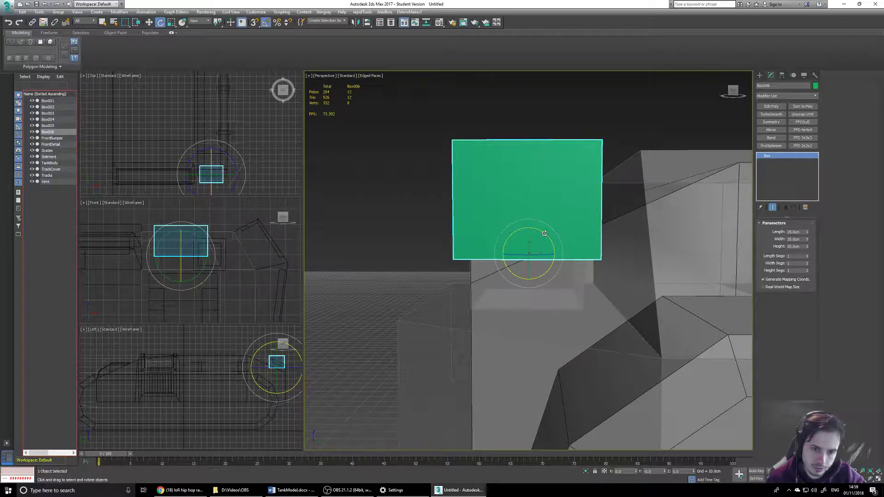
{"action": "left_click_drag", "start_coordinate": [545, 233], "coordinate": [547, 236]}
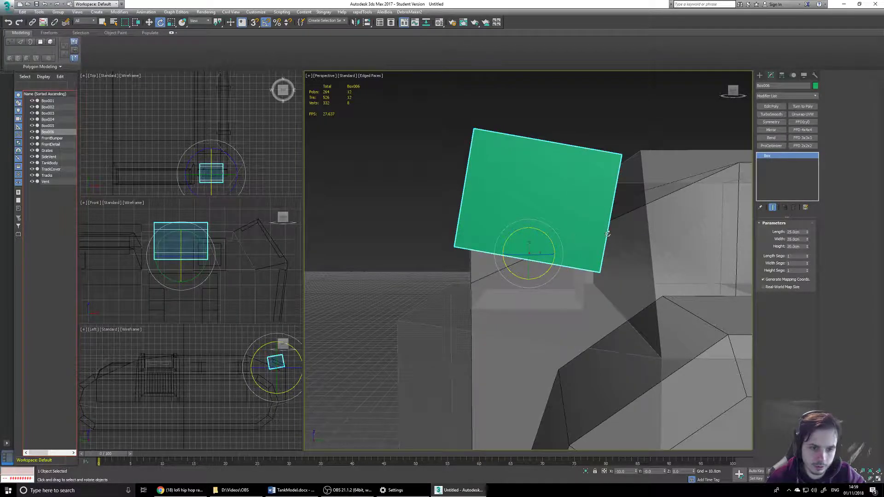
{"action": "middle_click_drag", "start_coordinate": [549, 236], "coordinate": [575, 246], "text": "alt"}
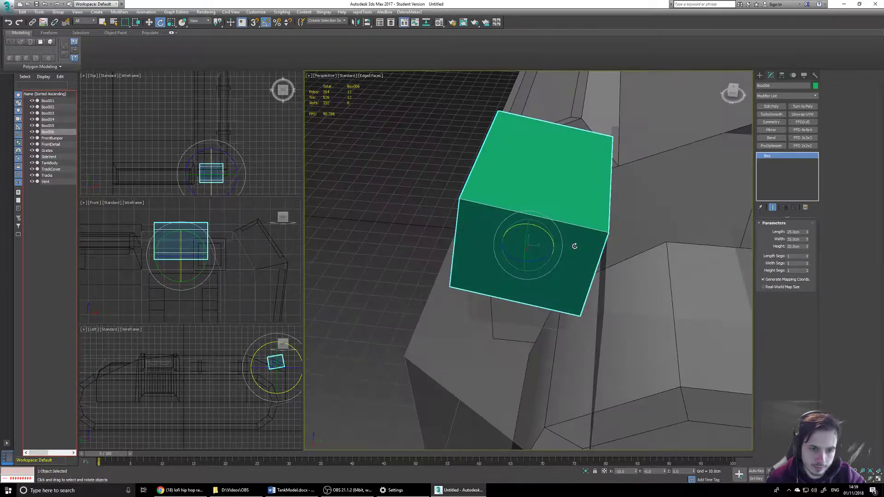
{"action": "middle_click_drag", "start_coordinate": [607, 196], "coordinate": [612, 226], "text": "alt"}
{"action": "middle_click_drag", "start_coordinate": [558, 237], "coordinate": [537, 243], "text": "alt"}
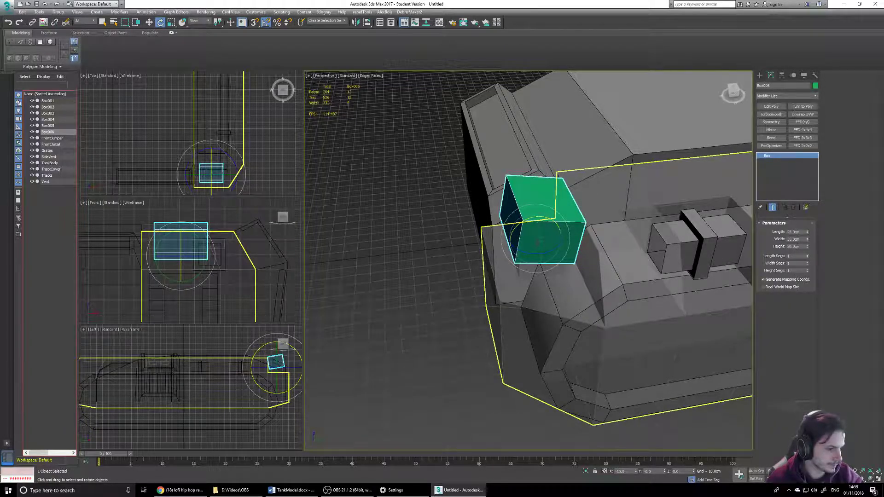
Convert the tilted upper box to Editable Poly and select its four upright corner edges as a ring.
{"action": "key", "text": "alt+Tab"}
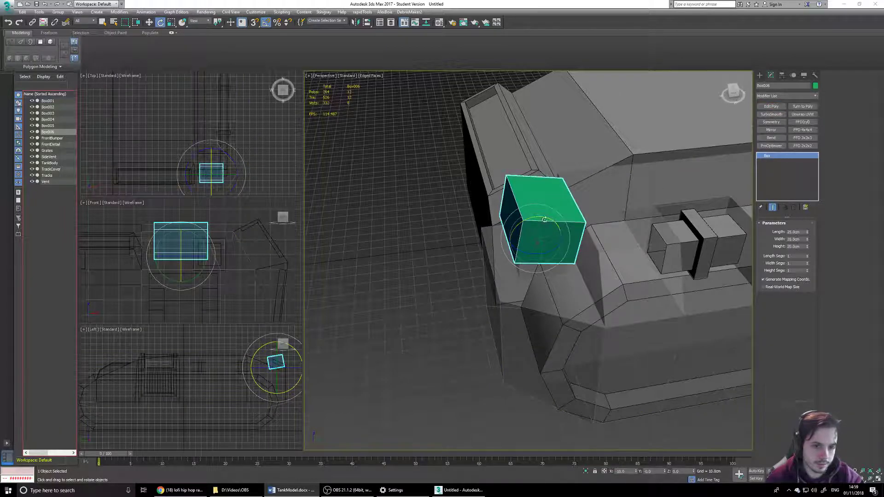
{"action": "right_click", "coordinate": [552, 205]}
{"action": "mouse_move", "coordinate": [566, 283]}
{"action": "left_click", "coordinate": [619, 287]}
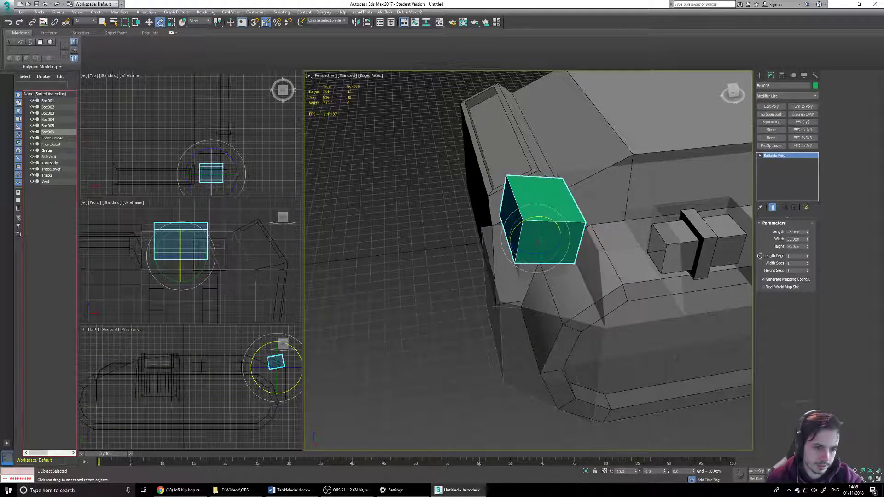
{"action": "left_click", "coordinate": [777, 232]}
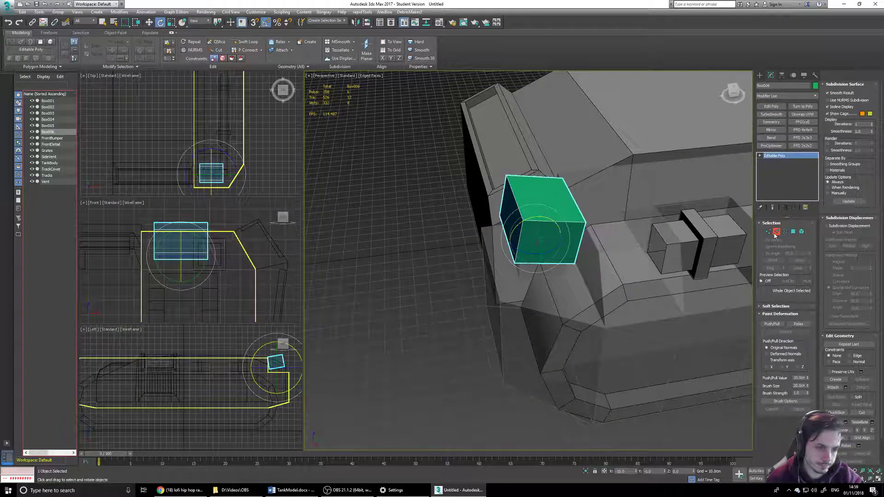
{"action": "left_click", "coordinate": [520, 237]}
{"action": "left_click", "coordinate": [579, 238], "text": "ctrl"}
{"action": "middle_click_drag", "start_coordinate": [579, 235], "coordinate": [462, 211], "text": "alt"}
{"action": "left_click", "coordinate": [147, 42]}
{"action": "middle_click_drag", "start_coordinate": [553, 230], "coordinate": [685, 310], "text": "alt"}
Chamfer the four selected corner edges by 4 cm with one segment, using see-through display to judge the fit.
{"action": "left_click", "coordinate": [770, 347]}
{"action": "left_click", "coordinate": [782, 346]}
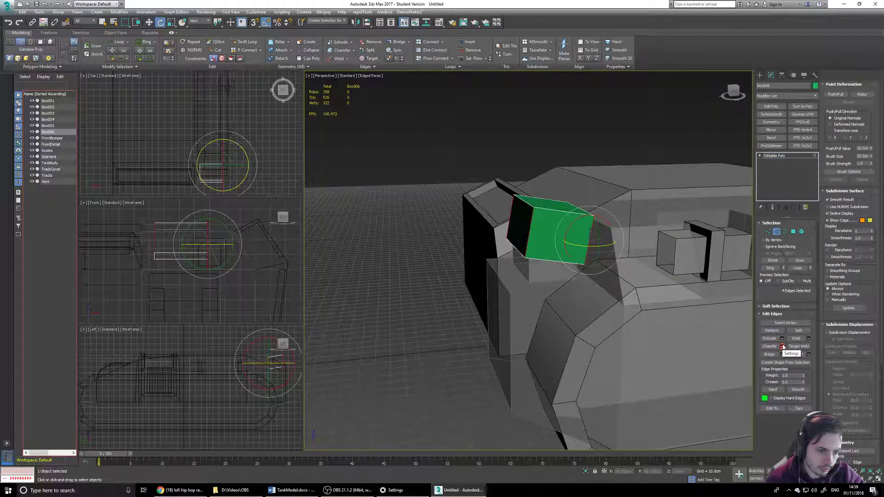
{"action": "left_click", "coordinate": [772, 348]}
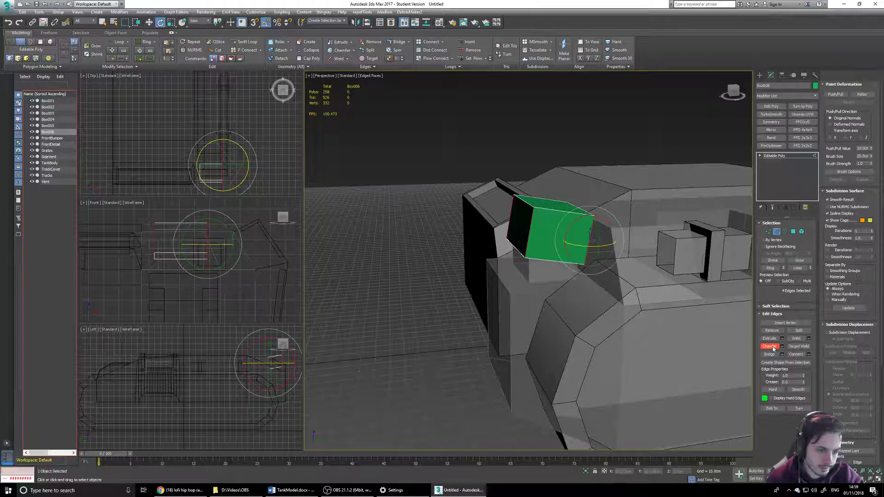
{"action": "left_click", "coordinate": [782, 346]}
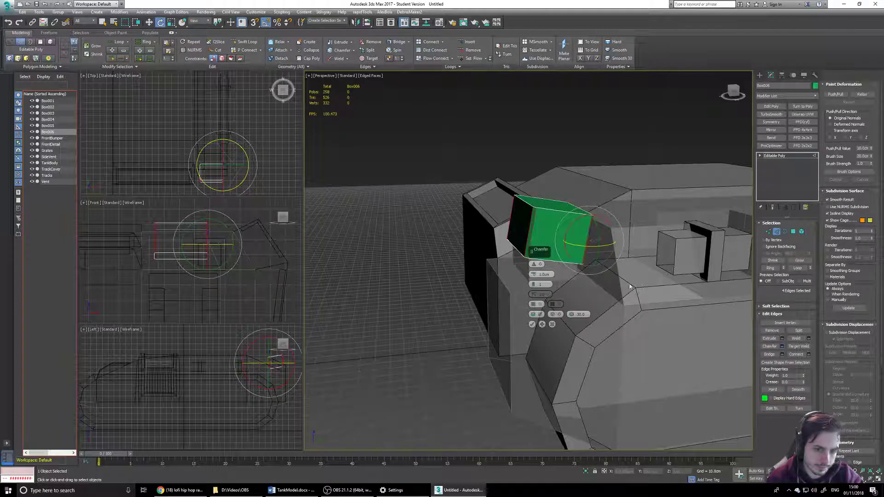
{"action": "scroll", "coordinate": [519, 223], "scroll_direction": "up", "scroll_amount": 2}
{"action": "scroll", "coordinate": [569, 236], "scroll_direction": "up", "scroll_amount": 2}
{"action": "middle_click_drag", "start_coordinate": [602, 249], "coordinate": [410, 251]}
{"action": "scroll", "coordinate": [410, 251], "scroll_direction": "up", "scroll_amount": 1}
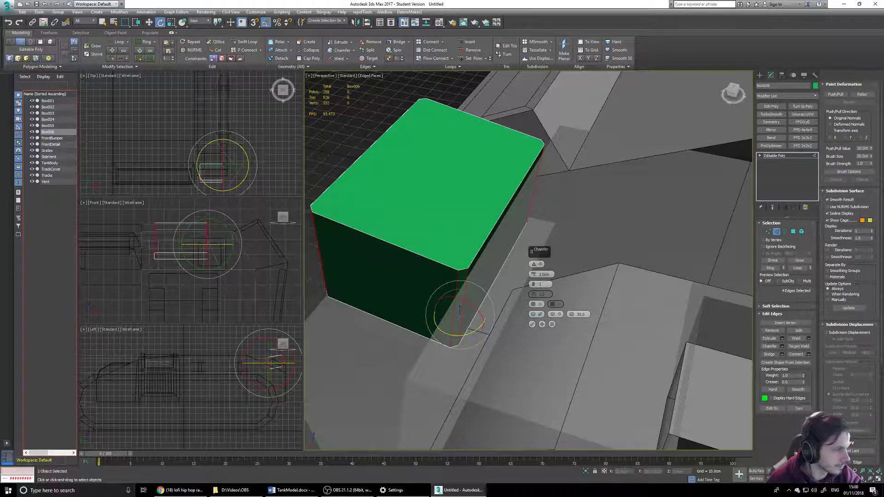
{"action": "key", "text": "alt+x"}
{"action": "middle_click_drag", "start_coordinate": [435, 207], "coordinate": [562, 271], "text": "alt"}
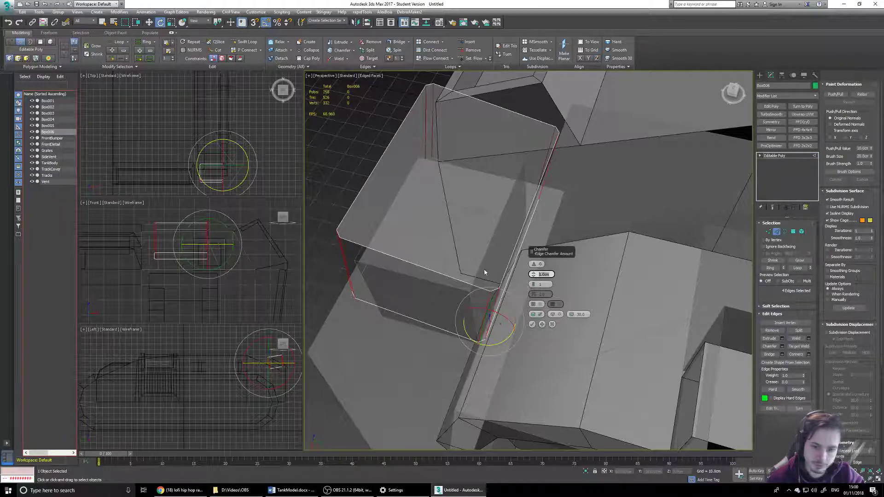
{"action": "type", "text": "4"}
{"action": "key", "text": "Tab"}
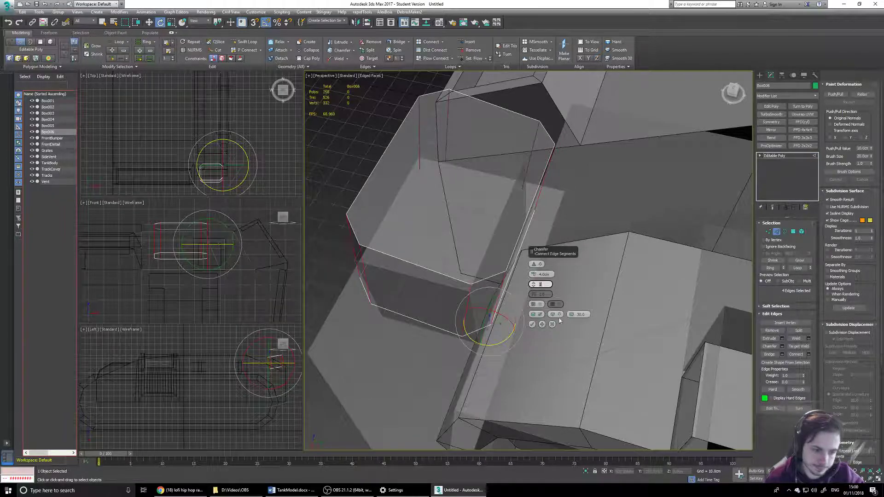
{"action": "left_click", "coordinate": [533, 325]}
{"action": "mouse_move", "coordinate": [532, 325]}
{"action": "middle_mouse_down", "text": "alt"}
{"action": "mouse_move", "coordinate": [422, 298]}
{"action": "mouse_move", "coordinate": [447, 261]}
{"action": "mouse_move", "coordinate": [426, 272]}
{"action": "mouse_move", "coordinate": [460, 215]}
{"action": "mouse_move", "coordinate": [495, 198]}
{"action": "middle_mouse_up", "text": "alt"}
{"action": "key", "text": "alt+x"}
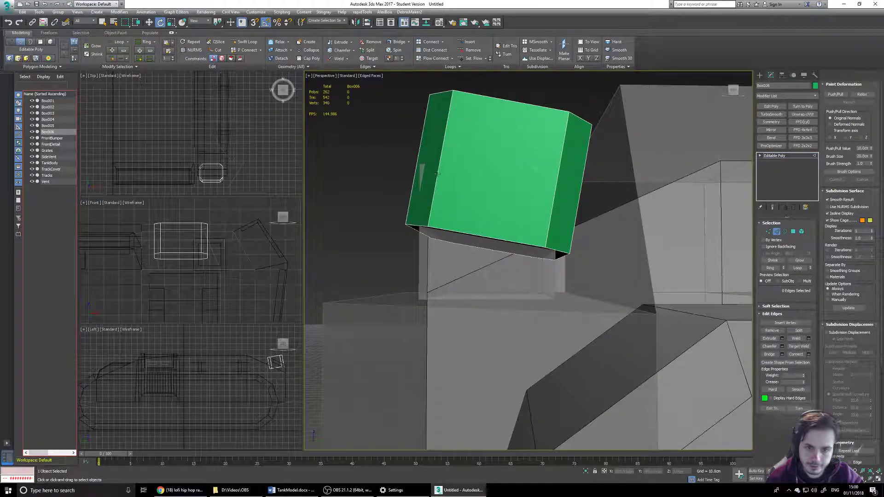
Leave edge editing and move the chamfered box slightly along the Y axis over the lower box.
{"action": "left_click", "coordinate": [760, 76]}
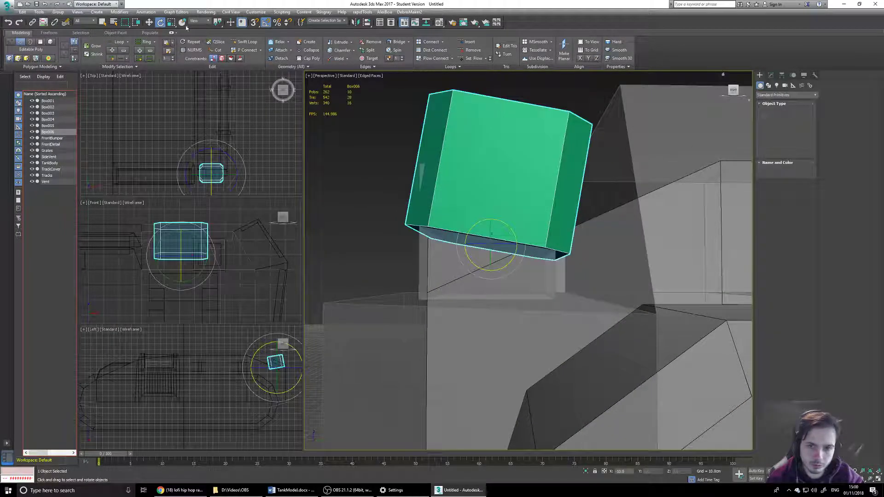
{"action": "left_click", "coordinate": [149, 22]}
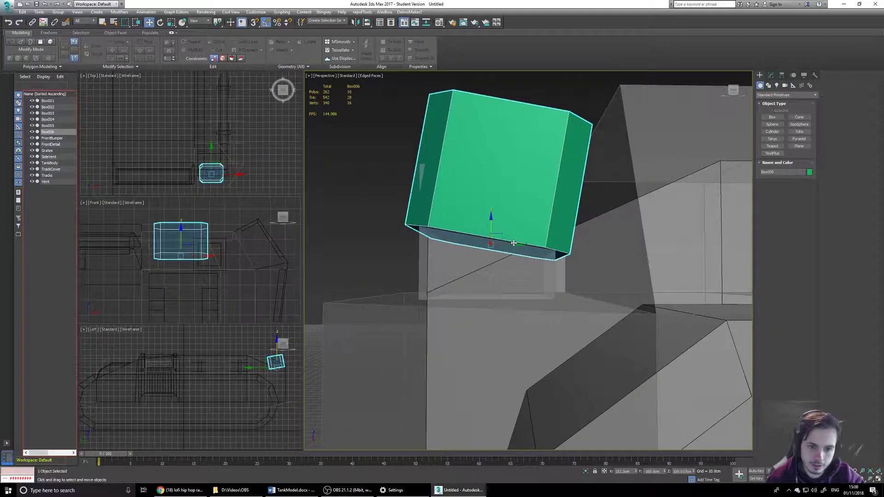
{"action": "left_click_drag", "start_coordinate": [518, 245], "coordinate": [513, 243]}
Scale the chamfered box up uniformly to about 102% and check its fit from the side and above.
{"action": "key", "text": "r"}
{"action": "right_click", "coordinate": [509, 170]}
{"action": "left_click", "coordinate": [460, 210]}
{"action": "middle_click_drag", "start_coordinate": [479, 251], "coordinate": [534, 248], "text": "alt"}
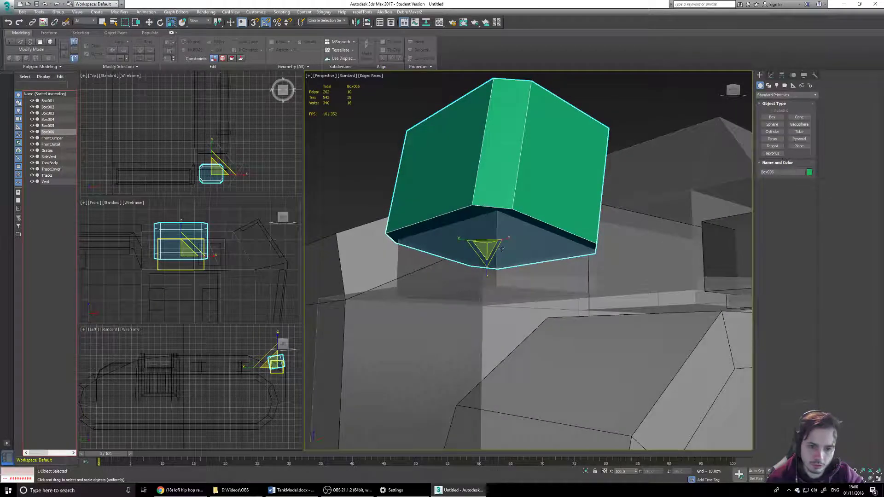
{"action": "left_click_drag", "start_coordinate": [488, 243], "coordinate": [489, 242]}
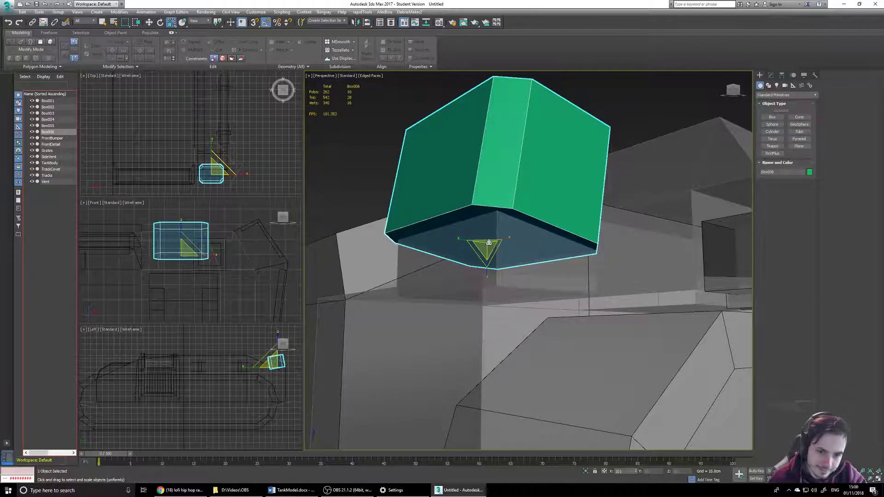
{"action": "left_click_drag", "start_coordinate": [489, 242], "coordinate": [489, 241]}
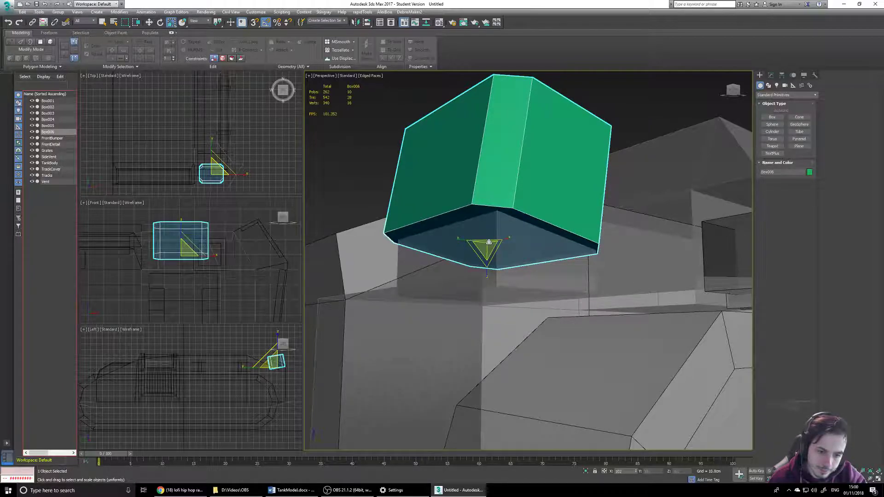
{"action": "middle_click_drag", "start_coordinate": [564, 220], "coordinate": [536, 241], "text": "alt"}
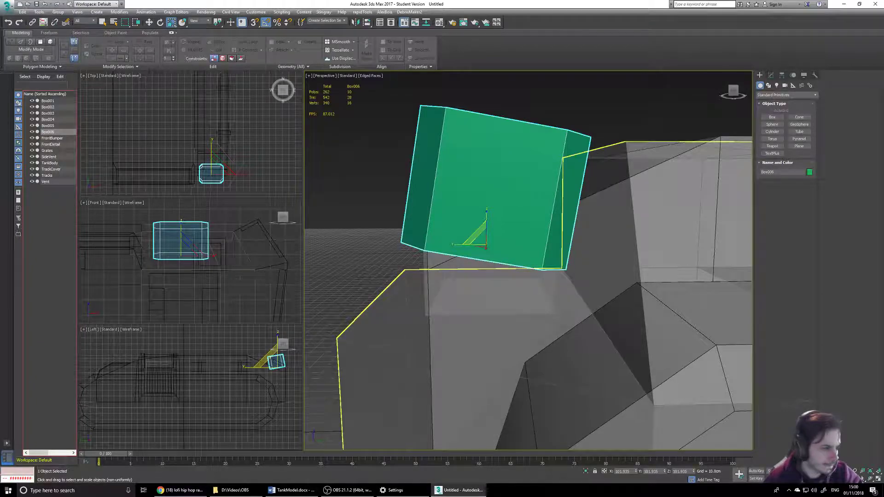
{"action": "middle_click_drag", "start_coordinate": [569, 237], "coordinate": [562, 270], "text": "alt"}
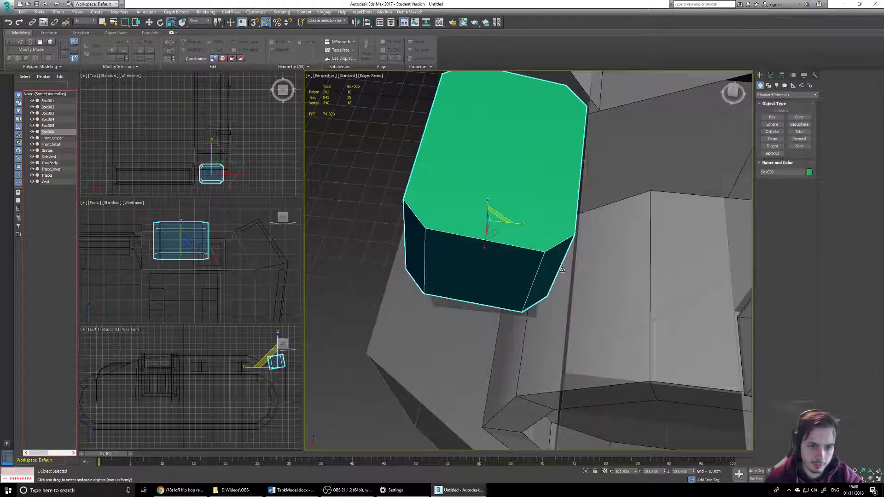
Return to the chamfered box's Editable Poly settings with its top face in view.
{"action": "left_click", "coordinate": [771, 75]}
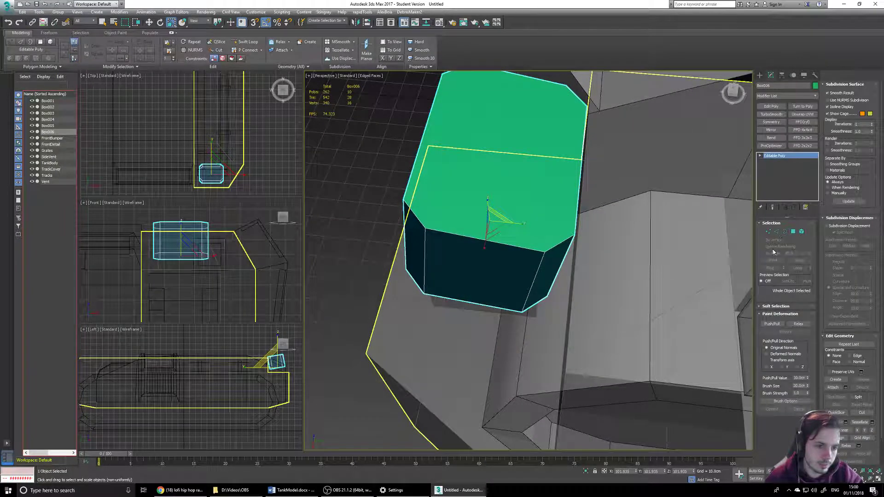
{"action": "scroll", "coordinate": [441, 199], "scroll_direction": "down", "scroll_amount": 3}
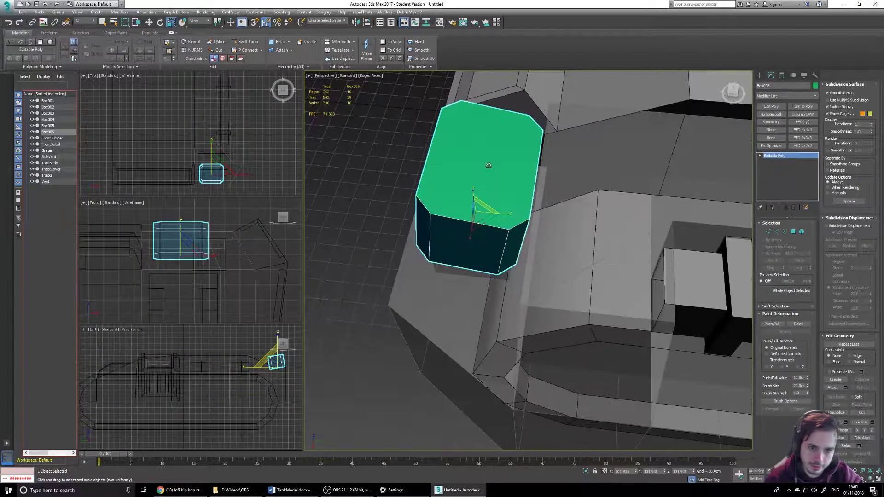
Connect the opposite corner vertices across the green box's octagonal top face with two parallel edges.
{"action": "key", "text": "1"}
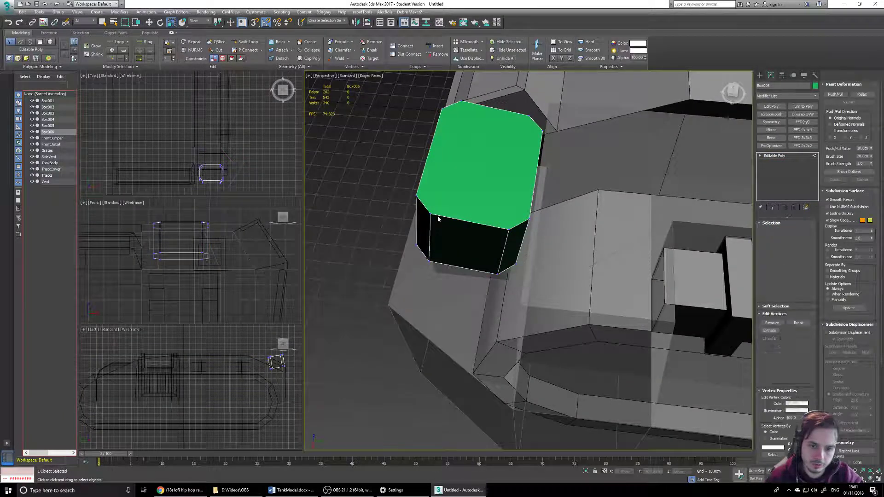
{"action": "left_click", "coordinate": [421, 202]}
{"action": "left_click", "coordinate": [462, 101], "text": "ctrl"}
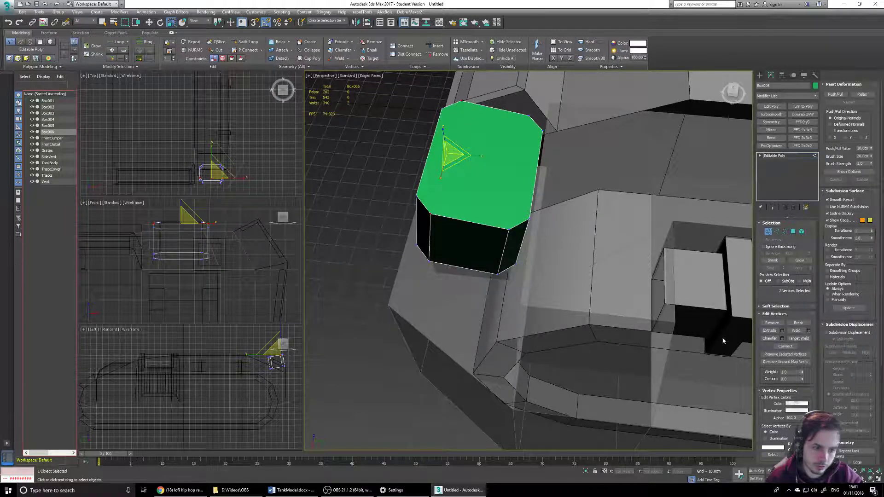
{"action": "left_click", "coordinate": [783, 346]}
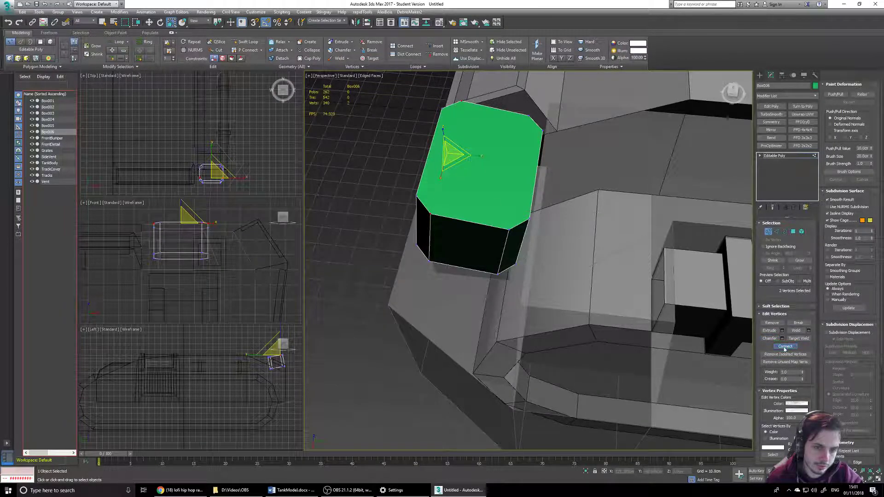
{"action": "left_click", "coordinate": [508, 229]}
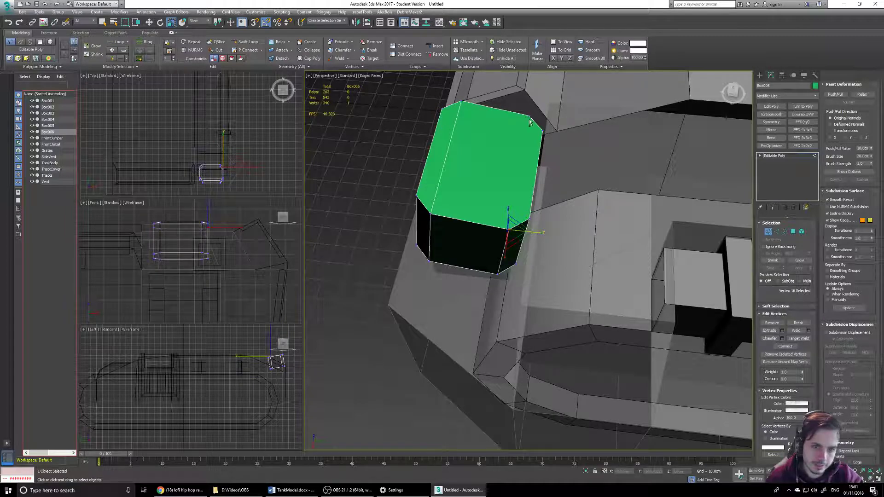
{"action": "left_click", "coordinate": [528, 117], "text": "ctrl"}
{"action": "left_click", "coordinate": [785, 346]}
Connect the matching corner vertices across the green box's octagonal underside with two parallel edges.
{"action": "middle_click_drag", "start_coordinate": [463, 224], "coordinate": [526, 174], "text": "alt"}
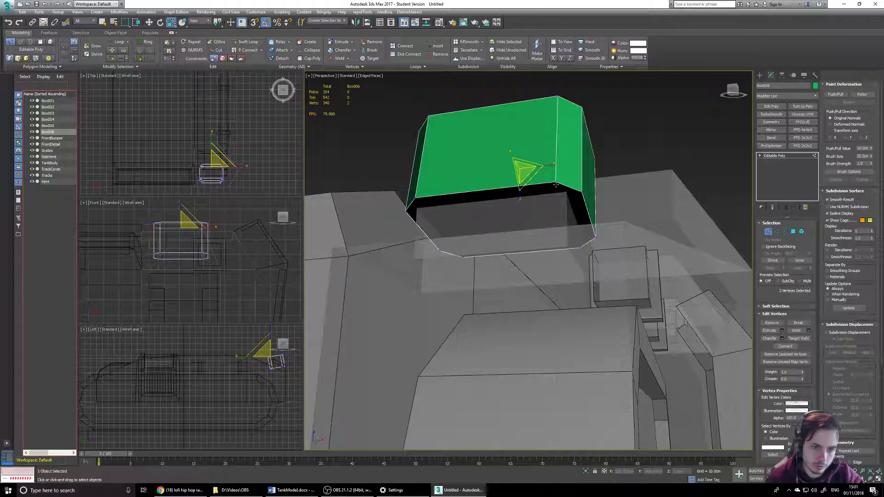
{"action": "left_click", "coordinate": [555, 182]}
{"action": "left_click", "coordinate": [581, 249], "text": "ctrl"}
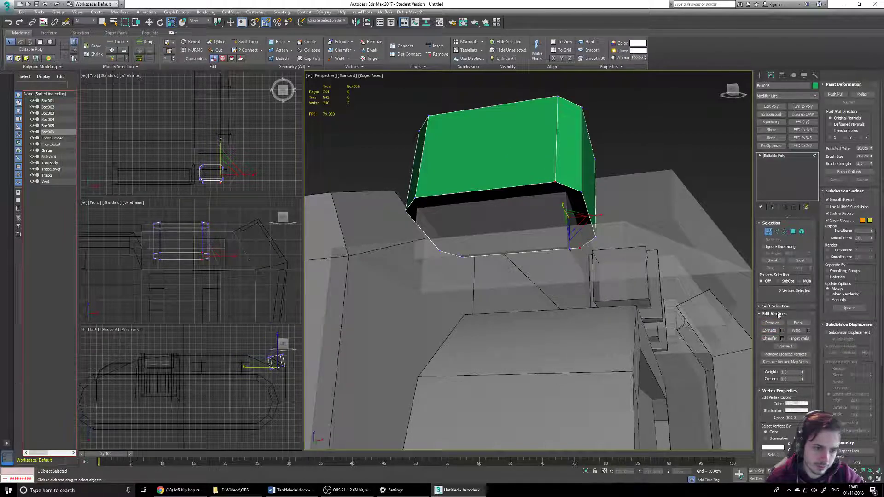
{"action": "left_click", "coordinate": [786, 346]}
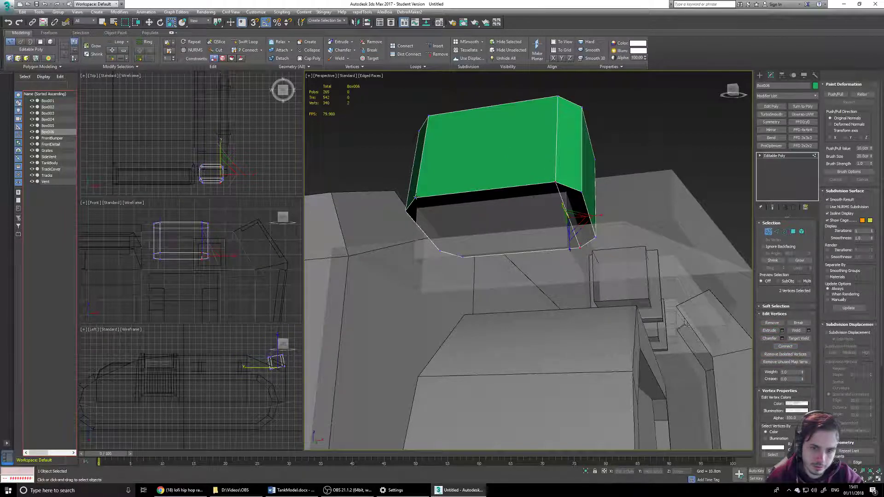
{"action": "left_click", "coordinate": [414, 203]}
{"action": "left_click", "coordinate": [463, 256], "text": "ctrl"}
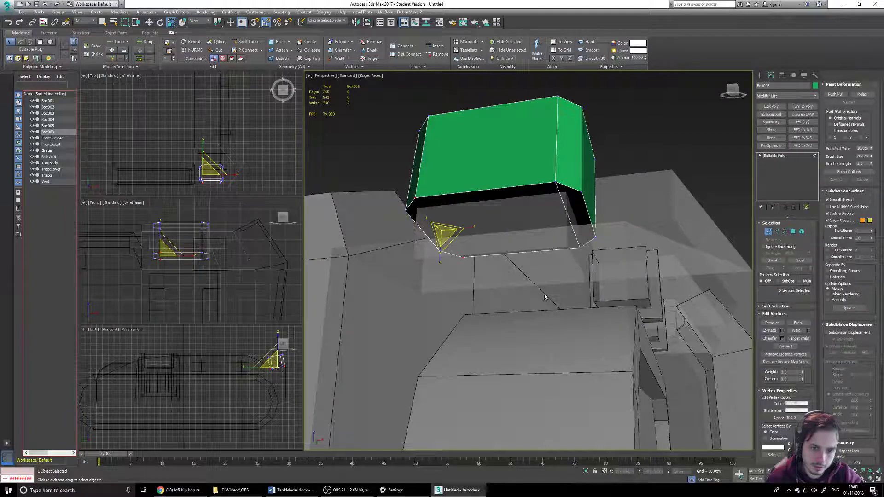
{"action": "left_click", "coordinate": [785, 345]}
{"action": "middle_click_drag", "start_coordinate": [523, 206], "coordinate": [488, 209], "text": "alt"}
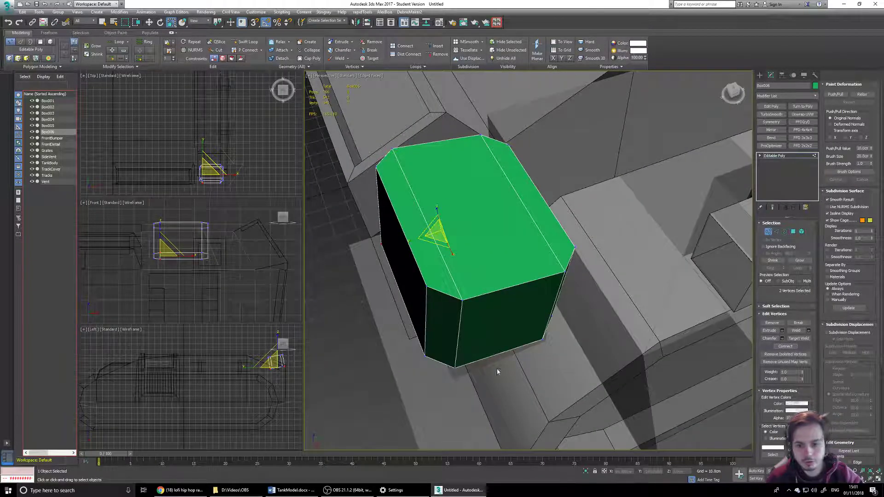
{"action": "middle_click_drag", "start_coordinate": [528, 298], "coordinate": [464, 153], "text": "alt"}
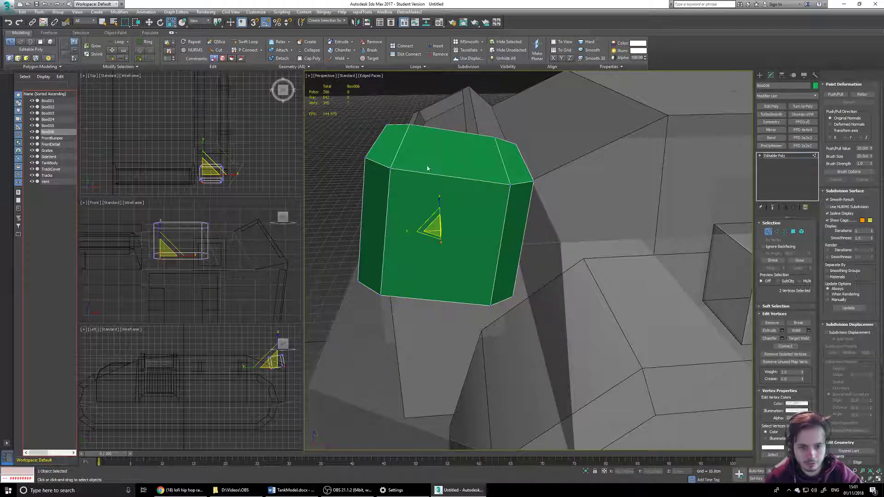
{"action": "scroll", "coordinate": [475, 227], "scroll_direction": "down", "scroll_amount": 4}
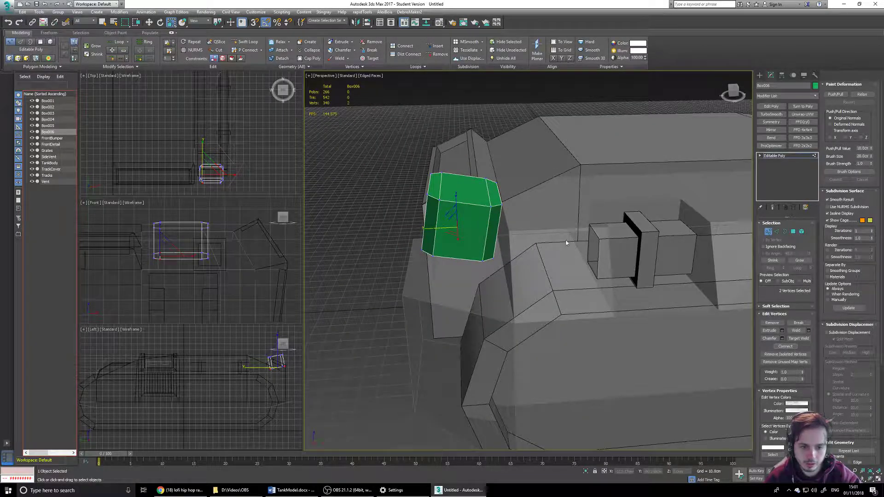
{"action": "middle_click_drag", "start_coordinate": [462, 221], "coordinate": [495, 243], "text": "alt"}
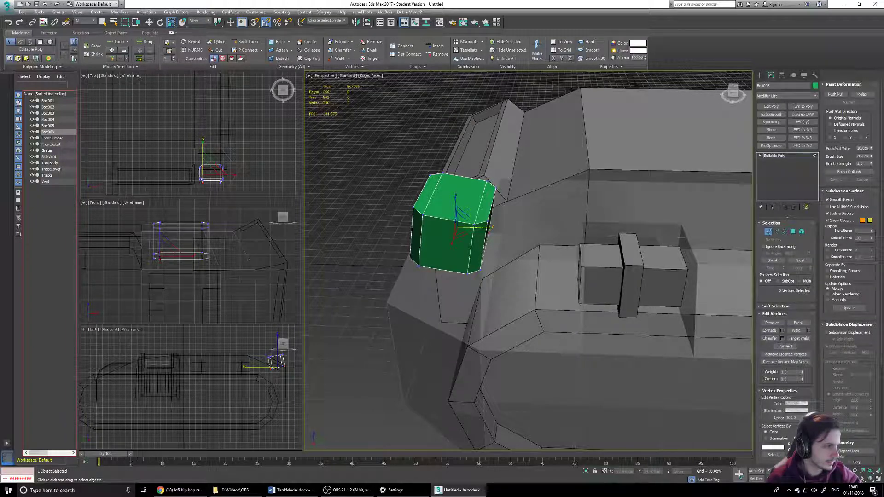
Select the Tracks object and enter vertex editing near its front end.
{"action": "middle_click_drag", "start_coordinate": [682, 237], "coordinate": [560, 132], "text": "alt"}
{"action": "left_click", "coordinate": [760, 75]}
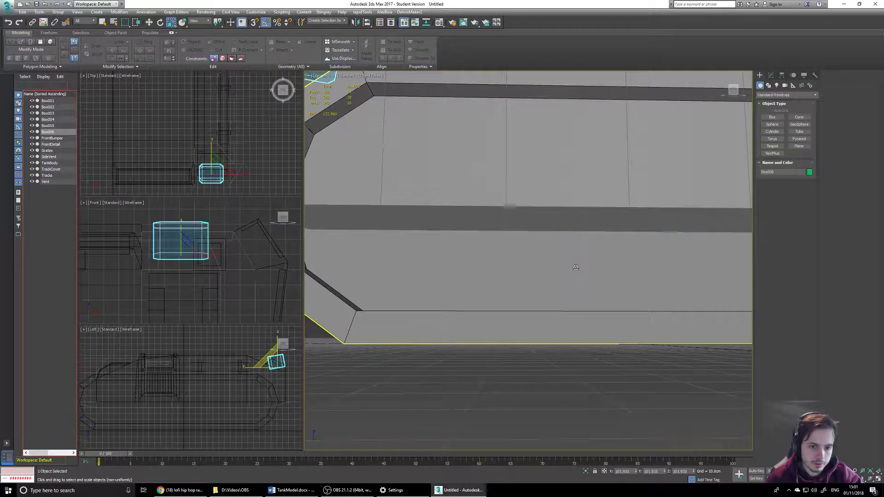
{"action": "left_click", "coordinate": [575, 267]}
{"action": "scroll", "coordinate": [617, 289], "scroll_direction": "down", "scroll_amount": 5}
{"action": "middle_click_drag", "start_coordinate": [616, 289], "coordinate": [619, 270], "text": "alt"}
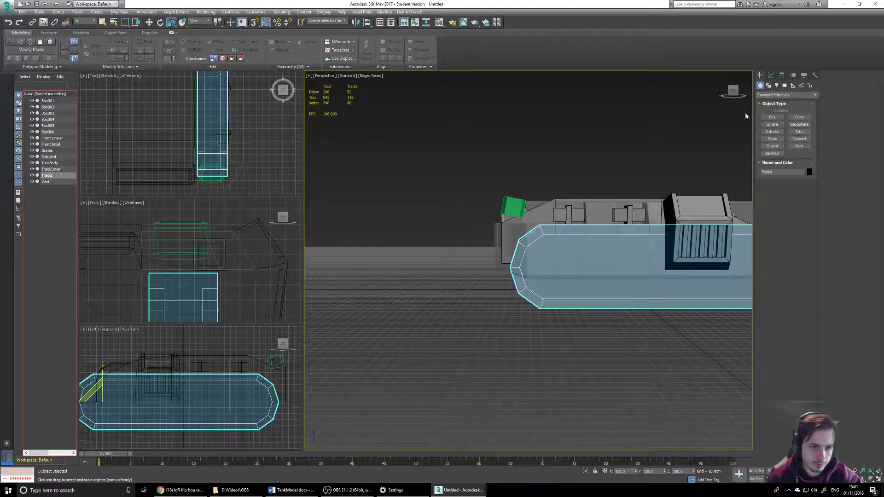
{"action": "left_click", "coordinate": [771, 75]}
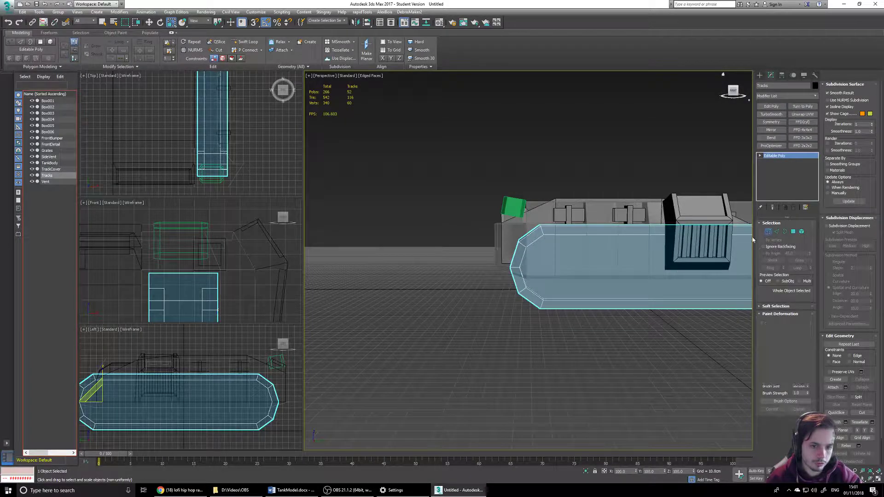
{"action": "key", "text": "1"}
{"action": "middle_click_drag", "start_coordinate": [604, 284], "coordinate": [529, 229]}
{"action": "key", "text": "4"}
{"action": "left_click", "coordinate": [543, 264]}
{"action": "left_click", "coordinate": [769, 232]}
{"action": "scroll", "coordinate": [470, 202], "scroll_direction": "up", "scroll_amount": 5}
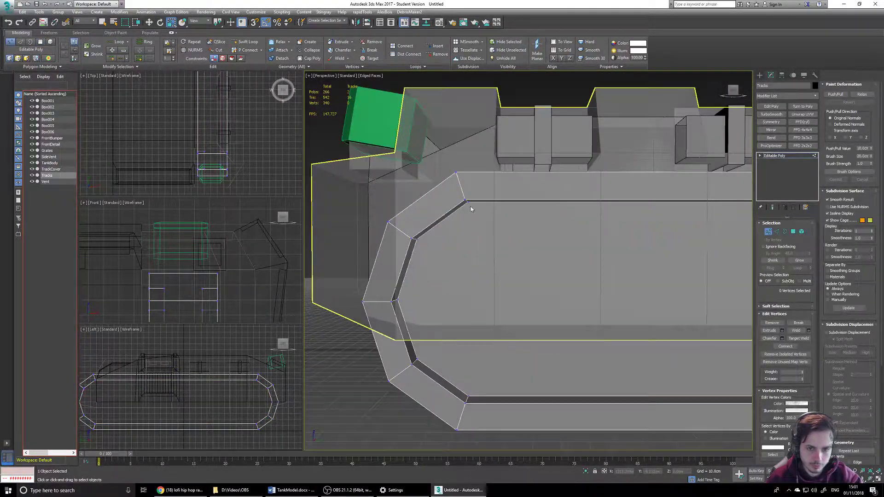
Connect the upper and lower inset corner vertices at the front end of the track's outer side with two vertical edges.
{"action": "left_click", "coordinate": [467, 198]}
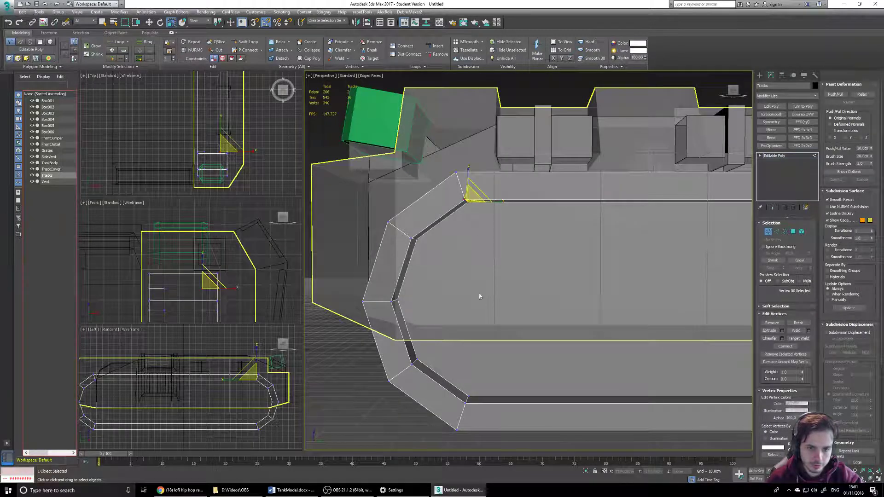
{"action": "left_click", "coordinate": [466, 398], "text": "ctrl"}
{"action": "left_click", "coordinate": [785, 347]}
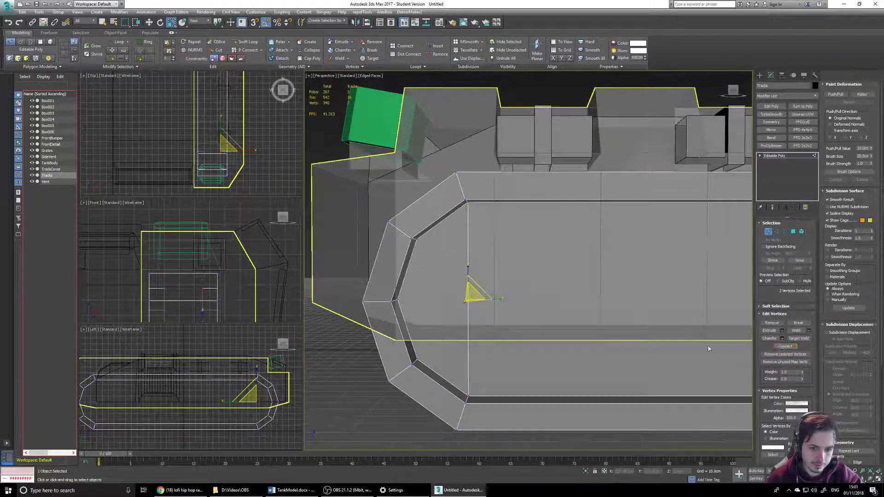
{"action": "left_click", "coordinate": [416, 360]}
{"action": "left_click", "coordinate": [413, 238], "text": "ctrl"}
{"action": "left_click", "coordinate": [785, 347]}
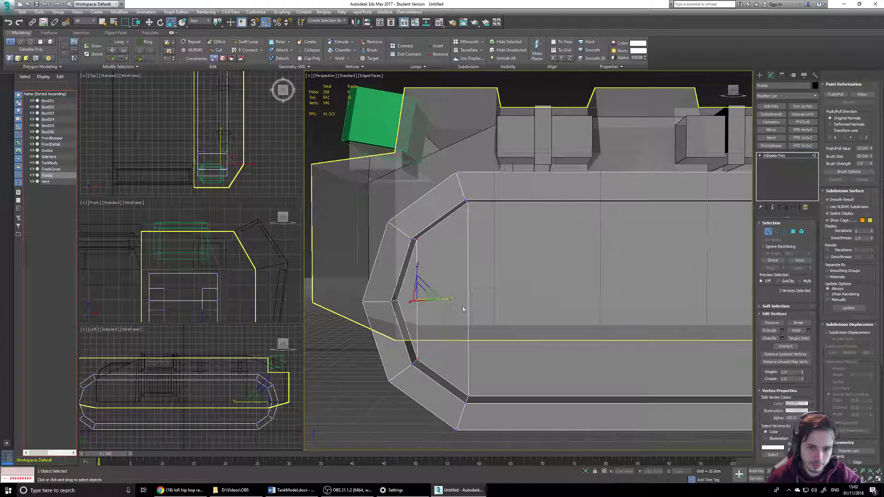
Connect the upper and lower inset corner vertices at the rear end of the track's outer side with two vertical edges.
{"action": "middle_click_drag", "start_coordinate": [643, 293], "coordinate": [340, 282]}
{"action": "middle_click_drag", "start_coordinate": [535, 302], "coordinate": [339, 290]}
{"action": "middle_click_drag", "start_coordinate": [645, 299], "coordinate": [435, 295]}
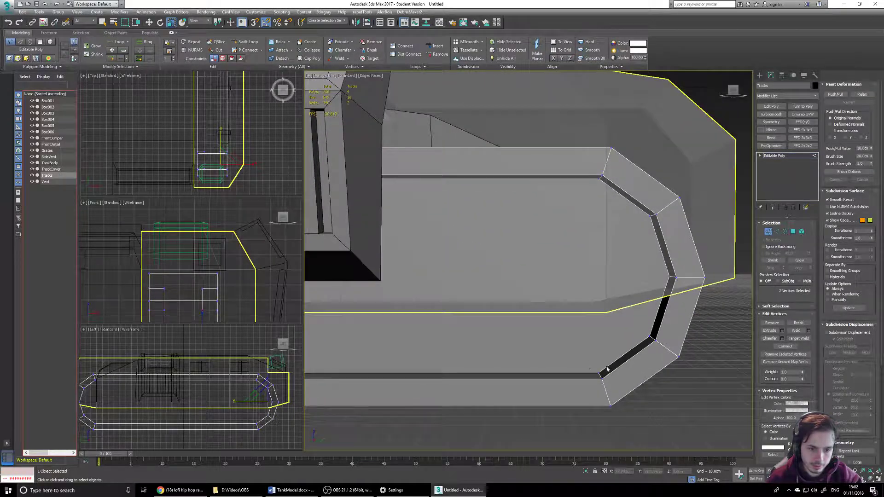
{"action": "left_click", "coordinate": [598, 371]}
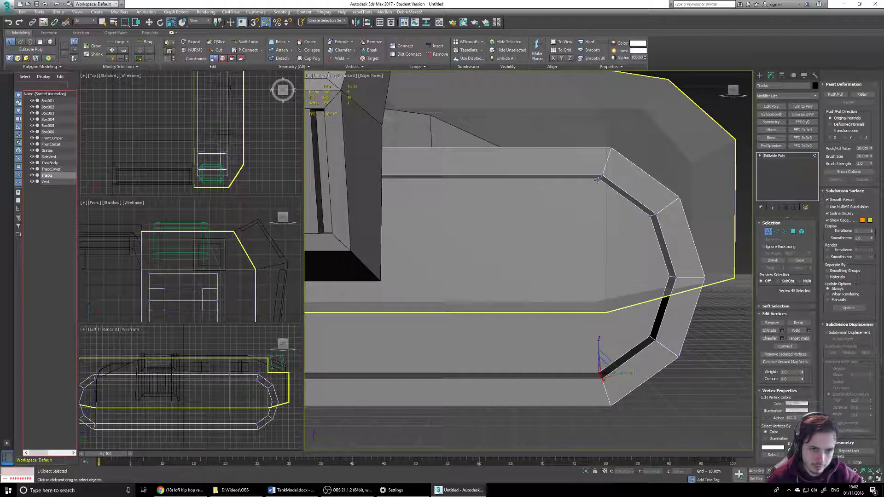
{"action": "left_click", "coordinate": [599, 179], "text": "ctrl"}
{"action": "left_click", "coordinate": [789, 345]}
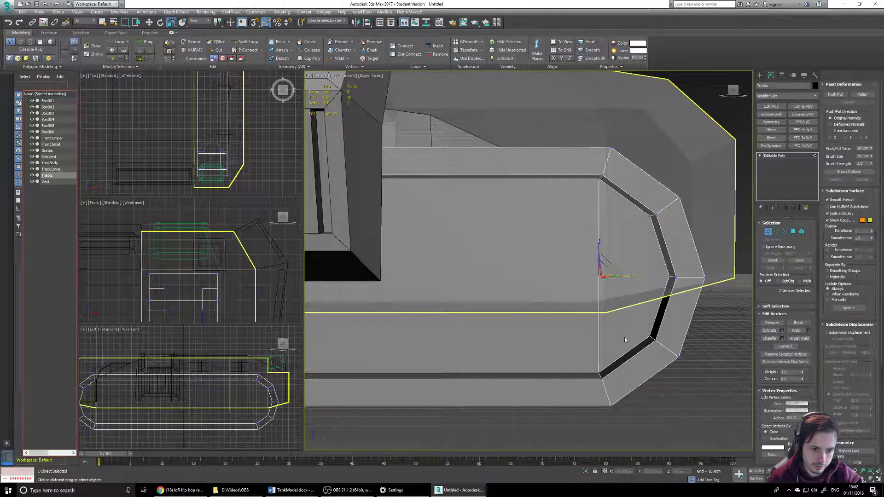
{"action": "left_click", "coordinate": [649, 336]}
{"action": "left_click", "coordinate": [652, 215], "text": "ctrl"}
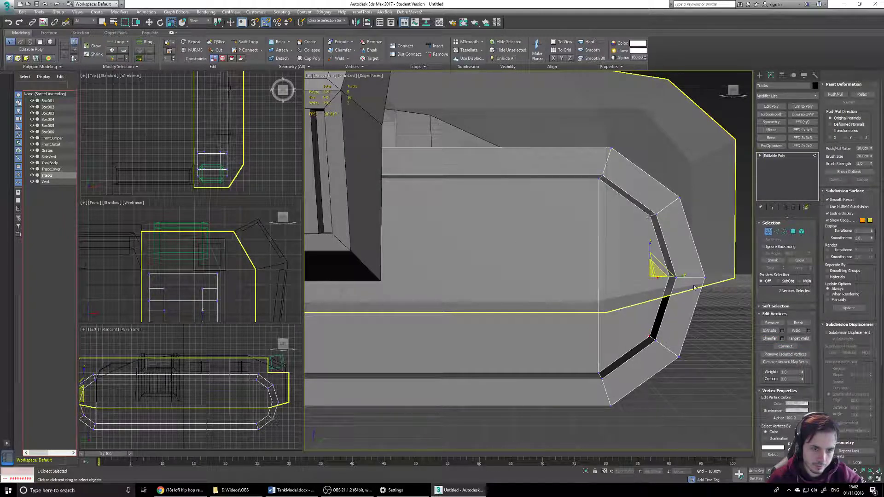
{"action": "left_click", "coordinate": [786, 346]}
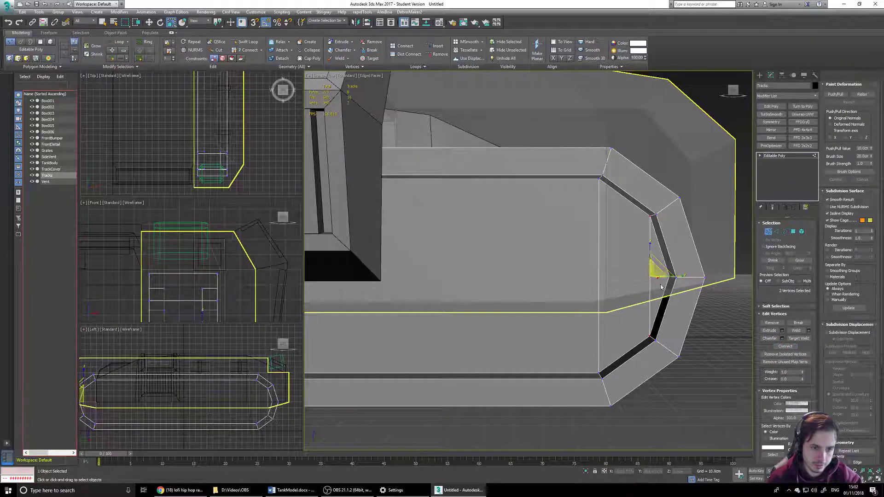
Connect the two vertex pairs at the rear end of the track's inner side with vertical edges.
{"action": "scroll", "coordinate": [656, 269], "scroll_direction": "down", "scroll_amount": 4}
{"action": "middle_click_drag", "start_coordinate": [656, 269], "coordinate": [704, 314], "text": "alt"}
{"action": "middle_click_drag", "start_coordinate": [659, 287], "coordinate": [558, 278]}
{"action": "scroll", "coordinate": [521, 278], "scroll_direction": "up", "scroll_amount": 4}
{"action": "left_click", "coordinate": [528, 268]}
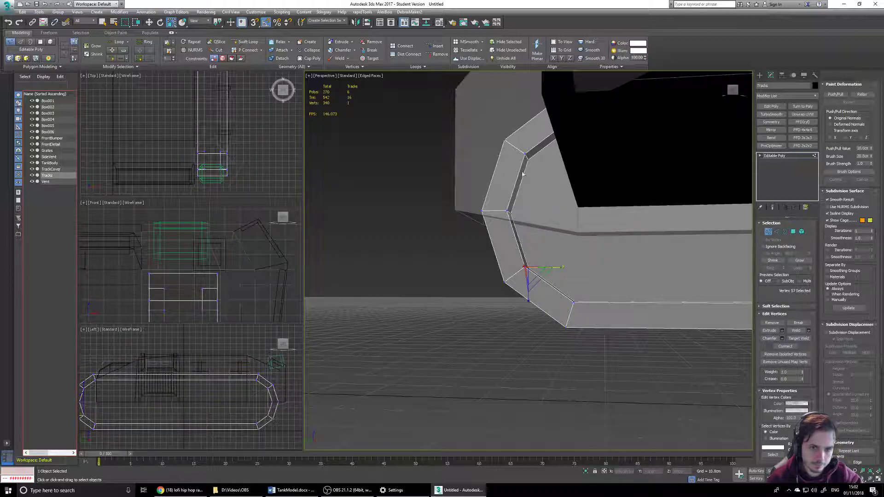
{"action": "left_click", "coordinate": [529, 158], "text": "ctrl"}
{"action": "left_click", "coordinate": [785, 346]}
{"action": "middle_click_drag", "start_coordinate": [573, 291], "coordinate": [571, 152], "text": "alt"}
{"action": "left_click", "coordinate": [575, 298]}
{"action": "left_click", "coordinate": [573, 139], "text": "ctrl"}
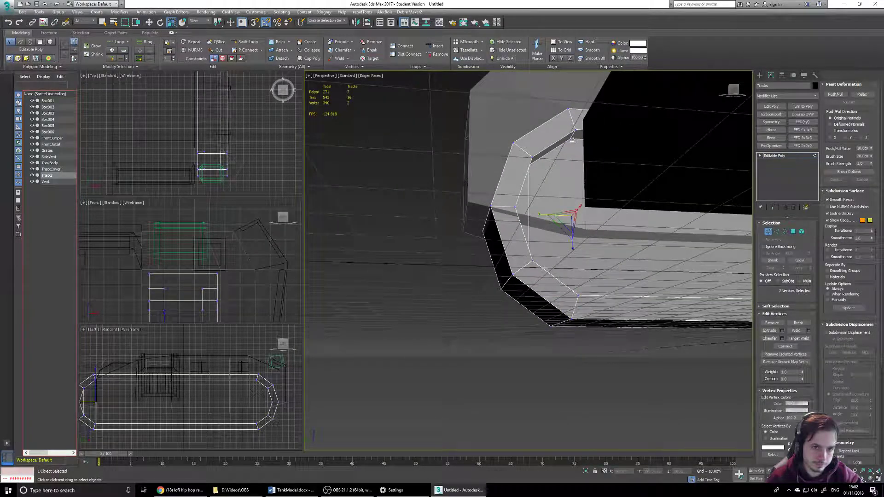
{"action": "left_click", "coordinate": [786, 347]}
Select TankBody and turn on see-through display for it to expose the front end of the track's inner side.
{"action": "middle_click_drag", "start_coordinate": [736, 272], "coordinate": [369, 278]}
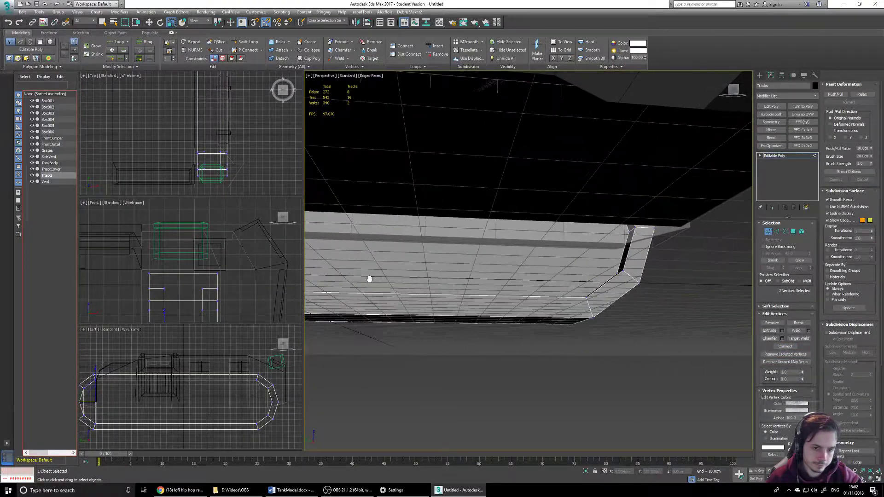
{"action": "scroll", "coordinate": [461, 276], "scroll_direction": "down", "scroll_amount": 4}
{"action": "middle_click_drag", "start_coordinate": [531, 272], "coordinate": [535, 290], "text": "alt"}
{"action": "scroll", "coordinate": [464, 271], "scroll_direction": "up", "scroll_amount": 6}
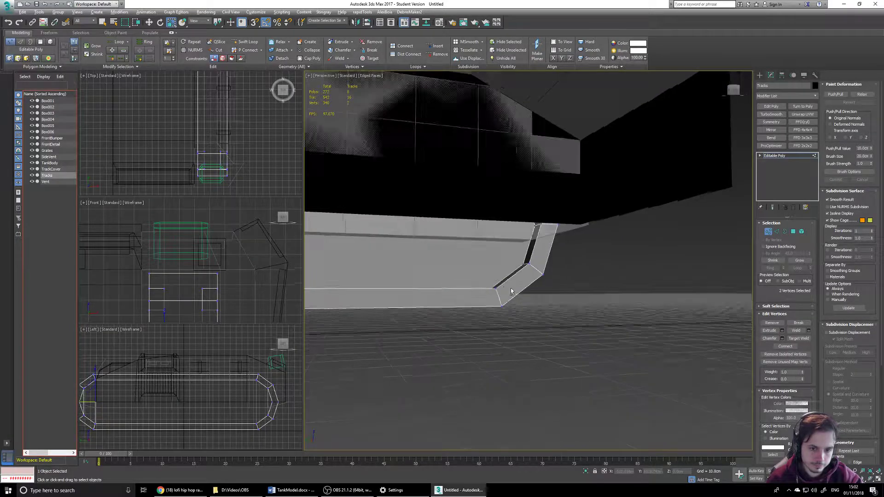
{"action": "middle_click_drag", "start_coordinate": [454, 225], "coordinate": [602, 225], "text": "alt"}
{"action": "left_click", "coordinate": [759, 76]}
{"action": "middle_click_drag", "start_coordinate": [548, 223], "coordinate": [584, 217], "text": "alt"}
{"action": "left_click", "coordinate": [606, 127]}
{"action": "scroll", "coordinate": [606, 163], "scroll_direction": "down", "scroll_amount": 4}
{"action": "left_click", "coordinate": [566, 208]}
{"action": "key", "text": "alt+x"}
{"action": "scroll", "coordinate": [585, 217], "scroll_direction": "up", "scroll_amount": 6}
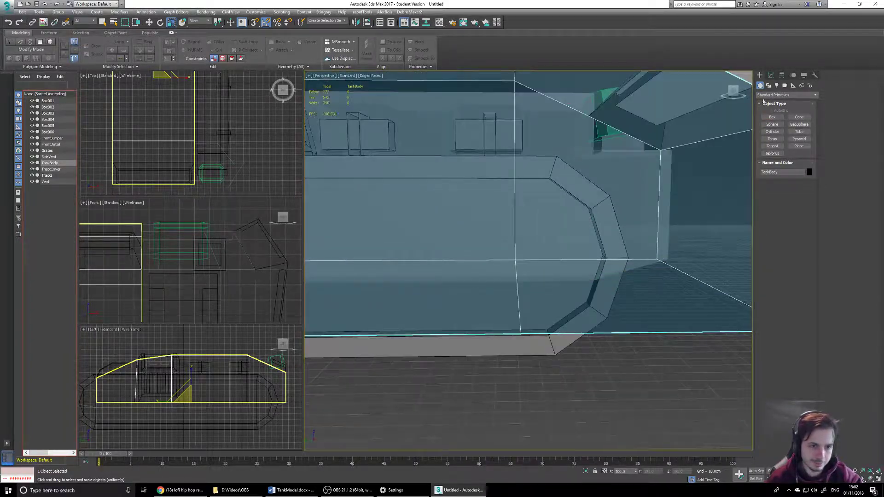
{"action": "left_click", "coordinate": [771, 75]}
{"action": "key", "text": "4"}
{"action": "left_click", "coordinate": [769, 232]}
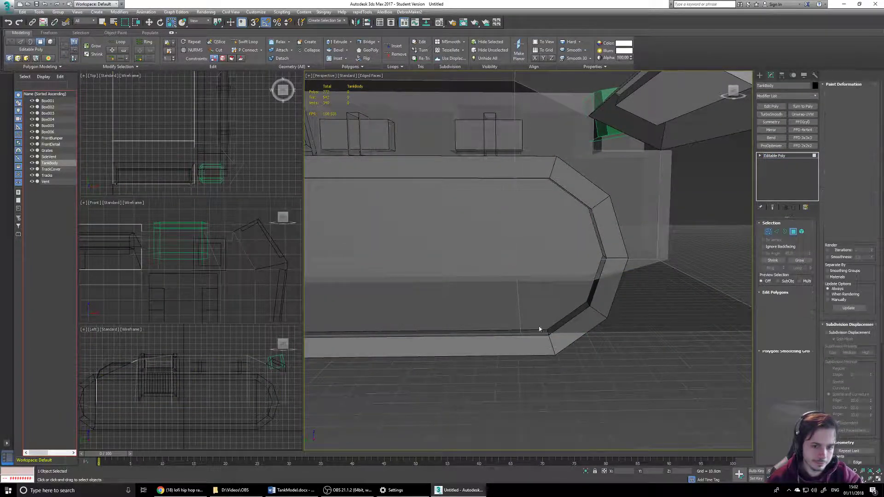
{"action": "middle_click_drag", "start_coordinate": [549, 336], "coordinate": [688, 261], "text": "alt"}
Reselect Tracks and connect the four inset corner vertices together at the front end of its inner side.
{"action": "left_click", "coordinate": [759, 75]}
{"action": "left_click", "coordinate": [479, 354]}
{"action": "left_click", "coordinate": [771, 75]}
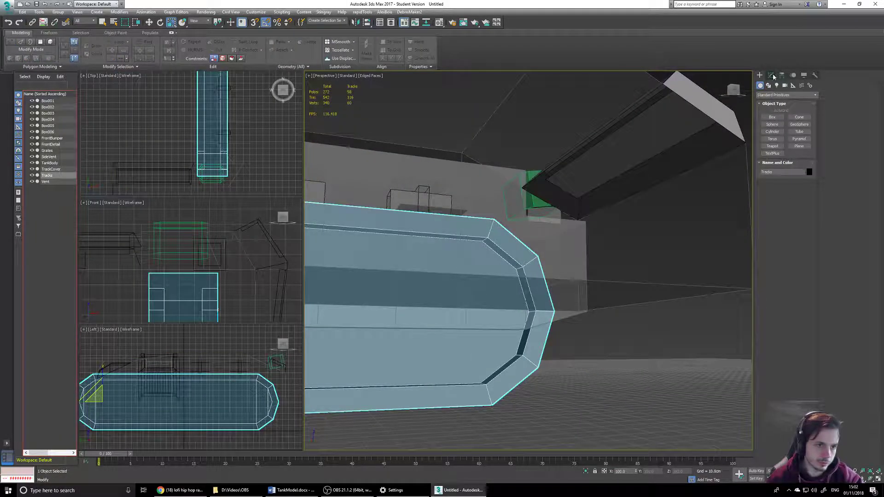
{"action": "left_click", "coordinate": [768, 232]}
{"action": "middle_click_drag", "start_coordinate": [635, 322], "coordinate": [595, 379], "text": "alt"}
{"action": "left_click", "coordinate": [537, 264], "text": "ctrl"}
{"action": "left_click", "coordinate": [562, 336], "text": "ctrl"}
{"action": "left_click", "coordinate": [566, 281], "text": "ctrl"}
{"action": "left_click", "coordinate": [786, 346]}
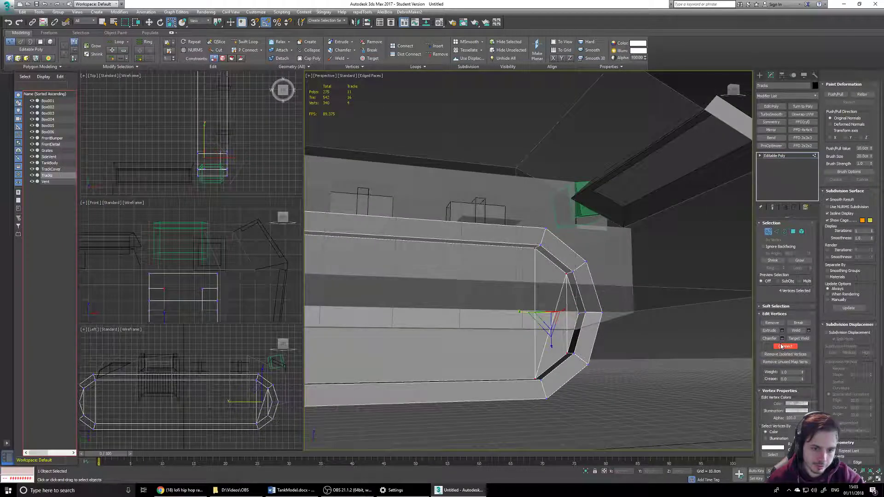
Remove the diagonal edge between the two new vertical edges at the front end of the track's inner side.
{"action": "middle_click_drag", "start_coordinate": [554, 297], "coordinate": [540, 276], "text": "alt"}
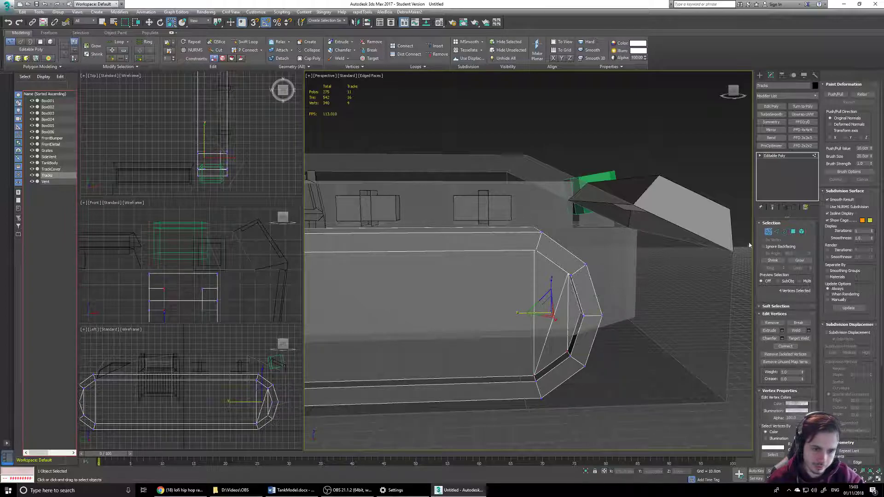
{"action": "key", "text": "ctrl+z"}
{"action": "key", "text": "ctrl+y"}
{"action": "left_click", "coordinate": [778, 232]}
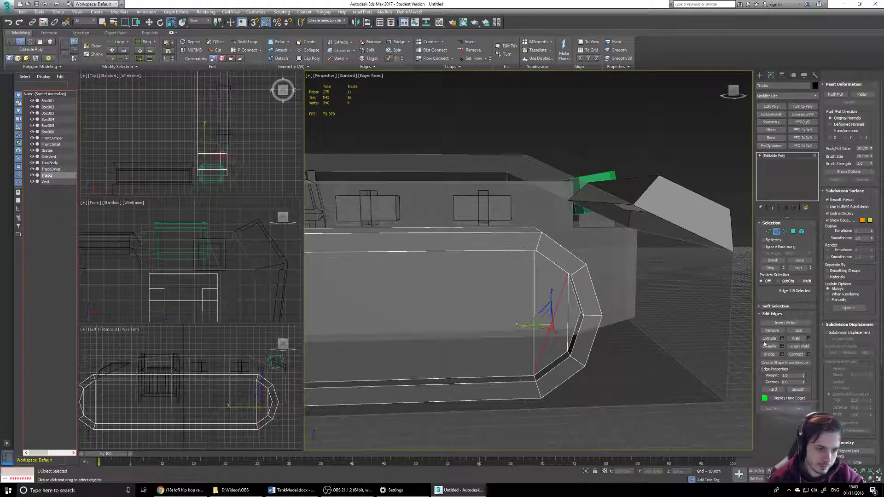
{"action": "left_click", "coordinate": [772, 330]}
{"action": "mouse_move", "coordinate": [647, 363]}
{"action": "middle_mouse_down", "text": "alt"}
{"action": "mouse_move", "coordinate": [653, 326]}
{"action": "mouse_move", "coordinate": [650, 361]}
{"action": "middle_mouse_up", "text": "alt"}
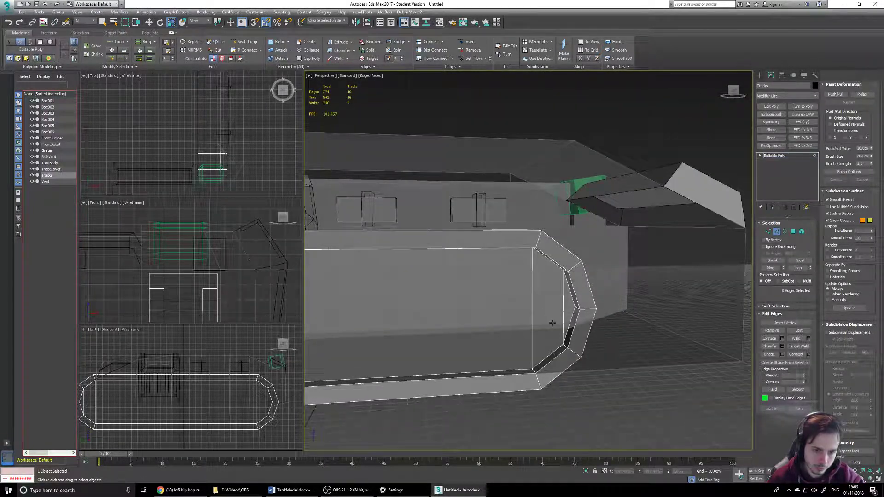
Examine the tracks and tank body from several angles to check the topology after the edge cleanup.
{"action": "middle_click_drag", "start_coordinate": [485, 327], "coordinate": [482, 309]}
{"action": "scroll", "coordinate": [563, 299], "scroll_direction": "down", "scroll_amount": 2}
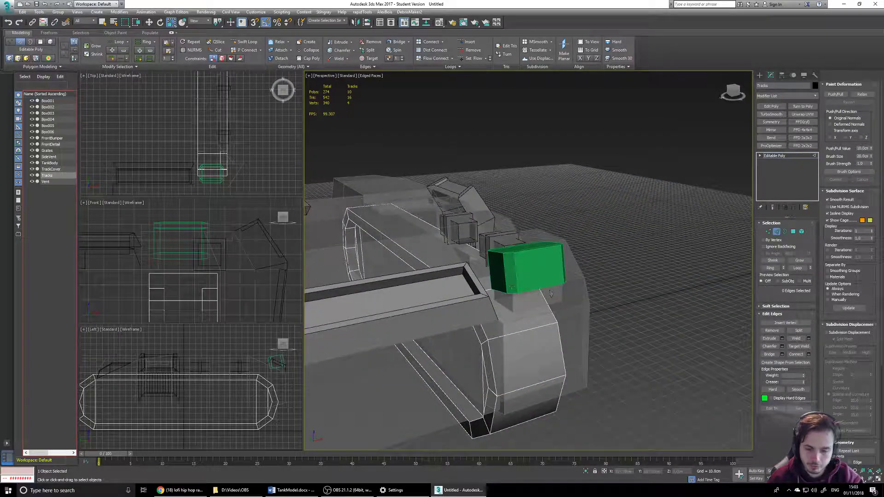
{"action": "middle_click_drag", "start_coordinate": [396, 332], "coordinate": [636, 297], "text": "alt"}
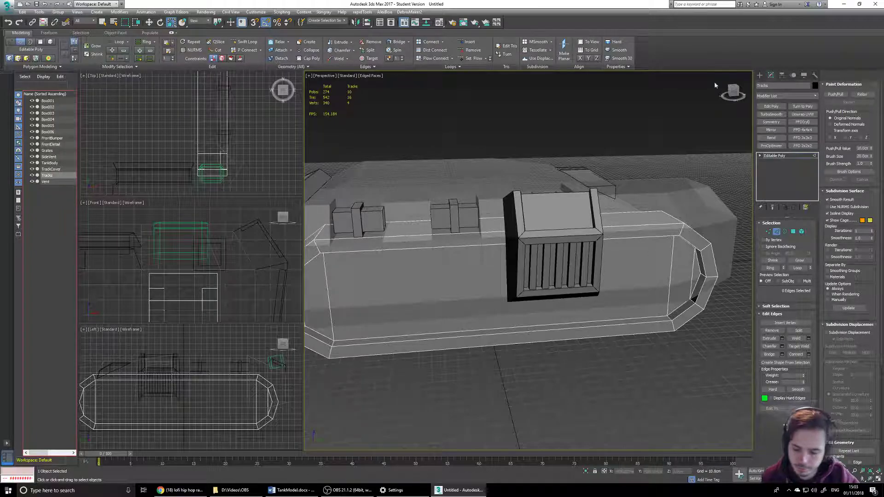
{"action": "middle_click_drag", "start_coordinate": [470, 286], "coordinate": [595, 254], "text": "alt"}
{"action": "middle_click_drag", "start_coordinate": [511, 269], "coordinate": [578, 255], "text": "alt"}
{"action": "scroll", "coordinate": [578, 253], "scroll_direction": "down", "scroll_amount": 6}
{"action": "middle_click_drag", "start_coordinate": [532, 289], "coordinate": [531, 307], "text": "alt"}
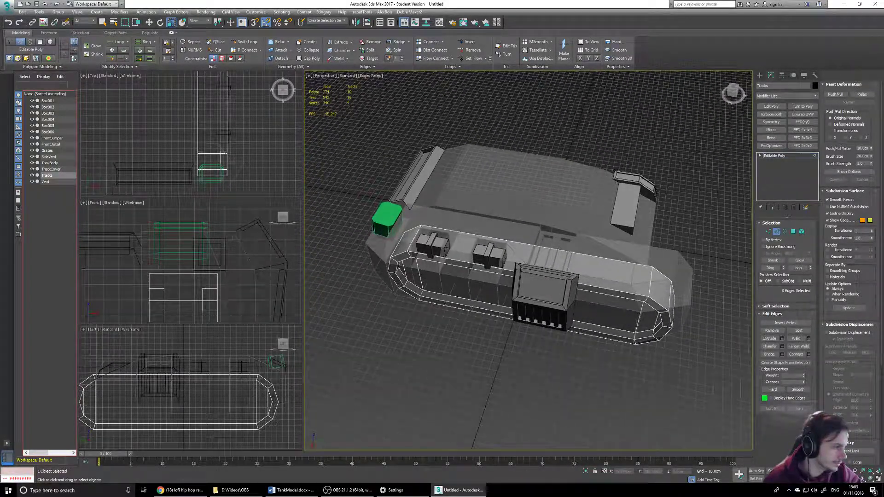
{"action": "middle_click_drag", "start_coordinate": [612, 276], "coordinate": [543, 291], "text": "alt"}
Select the sloped upper polygon at the front end of TrackCover and set the geometry constraint to Edge.
{"action": "left_click", "coordinate": [760, 75]}
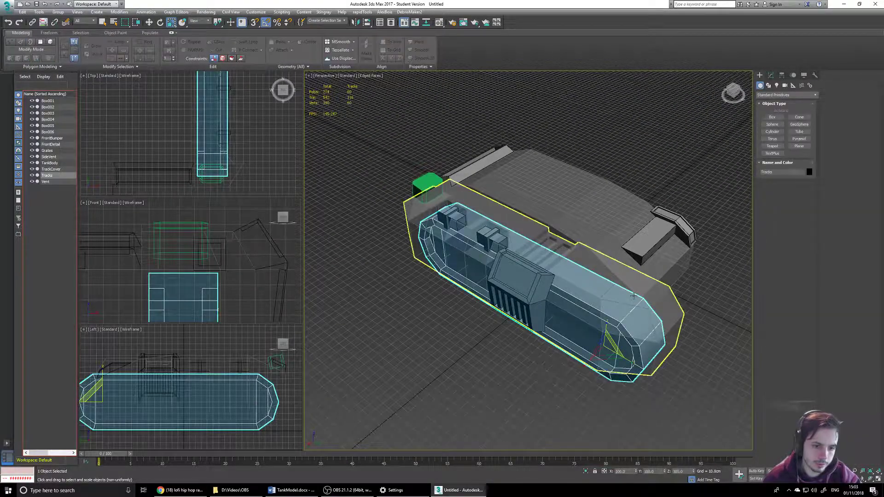
{"action": "left_click", "coordinate": [634, 296]}
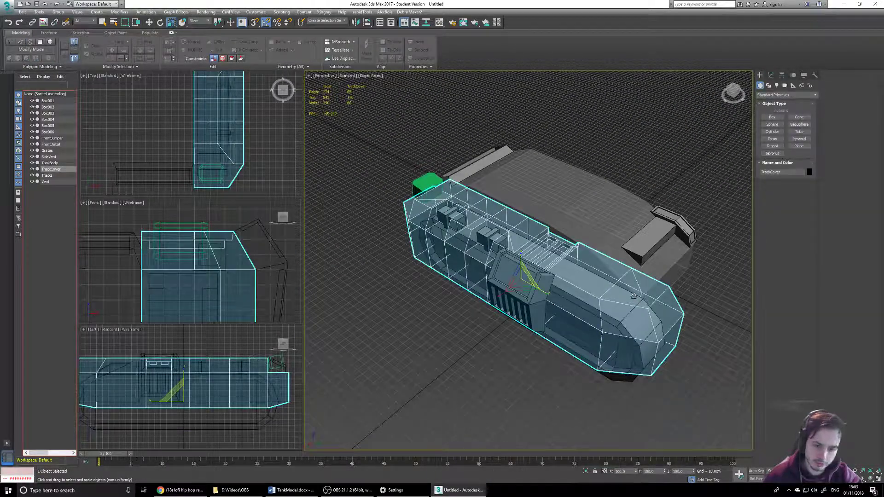
{"action": "left_click", "coordinate": [771, 75]}
{"action": "left_click", "coordinate": [794, 234]}
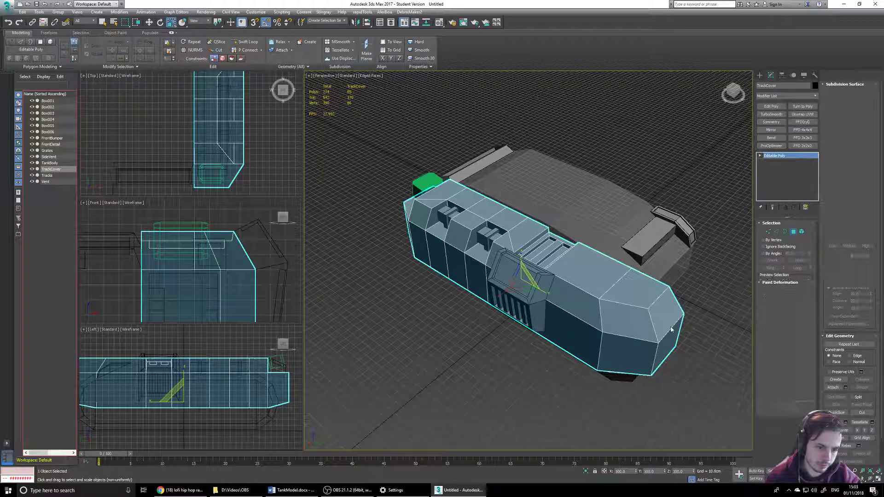
{"action": "left_click", "coordinate": [665, 316]}
{"action": "middle_click_drag", "start_coordinate": [664, 315], "coordinate": [581, 270], "text": "alt"}
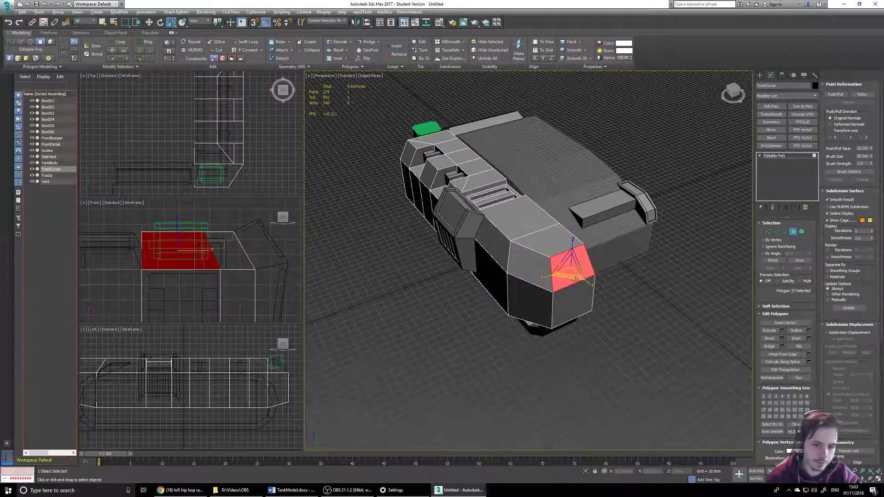
{"action": "scroll", "coordinate": [837, 343], "scroll_direction": "down", "scroll_amount": 5}
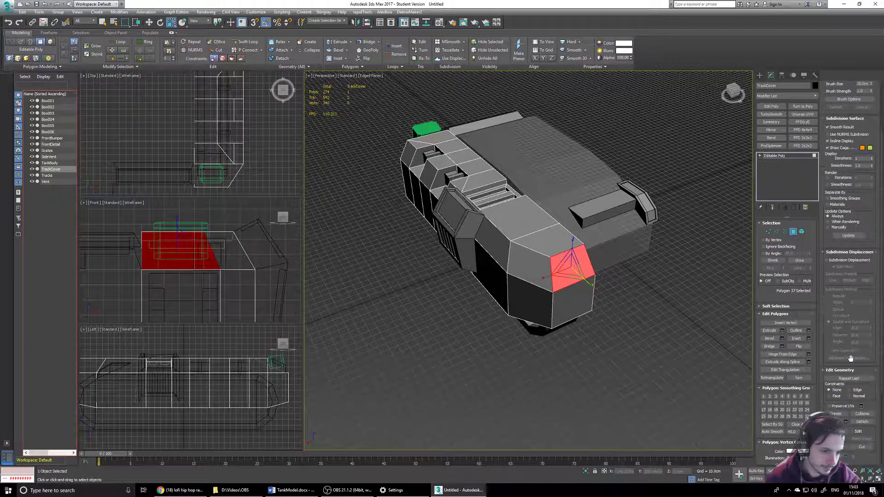
{"action": "key", "text": "z"}
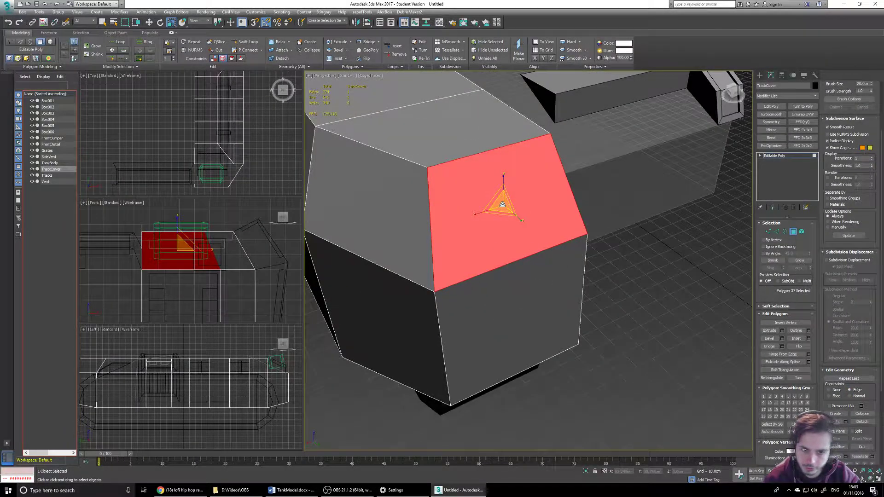
{"action": "left_click_drag", "start_coordinate": [503, 204], "coordinate": [506, 216], "text": "shift"}
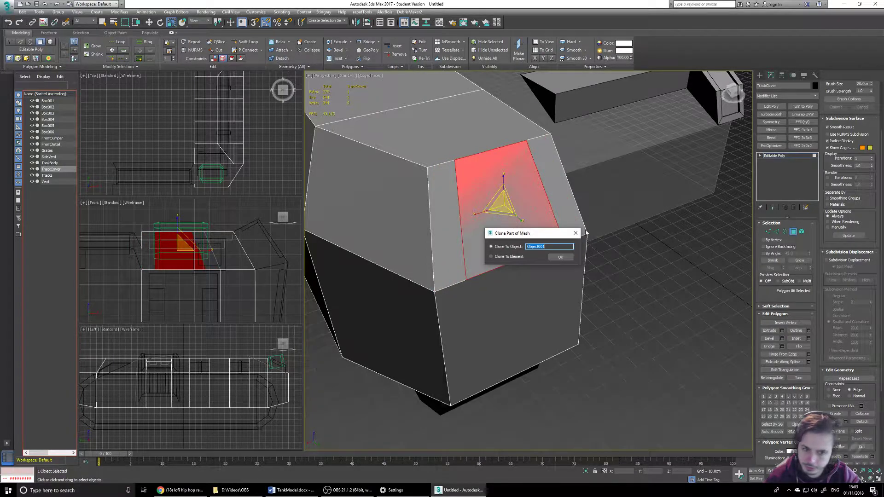
{"action": "left_click", "coordinate": [566, 256]}
{"action": "left_click", "coordinate": [495, 207]}
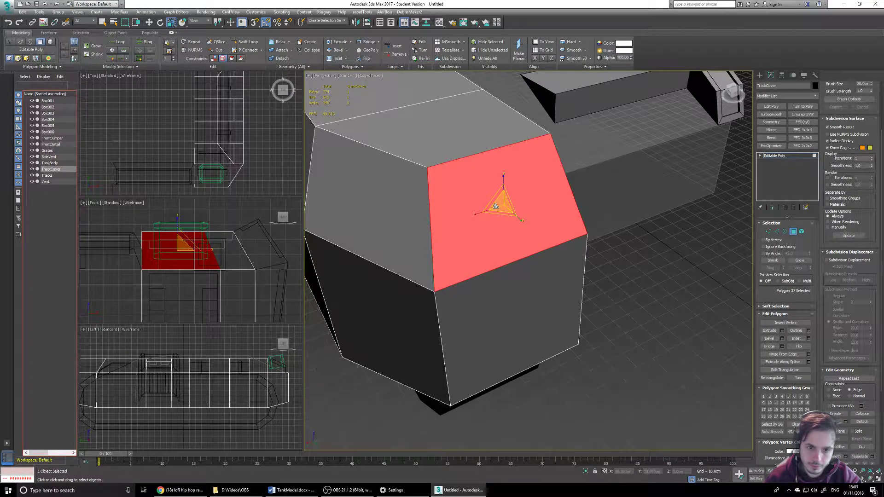
Clone TrackCover's sloped front polygon at a smaller scale into a separate object and select the new panel.
{"action": "left_click_drag", "start_coordinate": [501, 204], "coordinate": [504, 210], "text": "shift"}
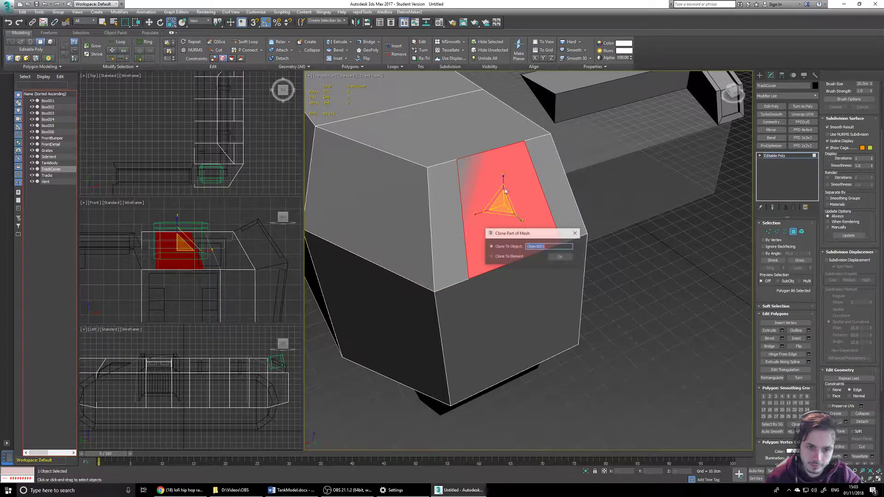
{"action": "left_click", "coordinate": [564, 258]}
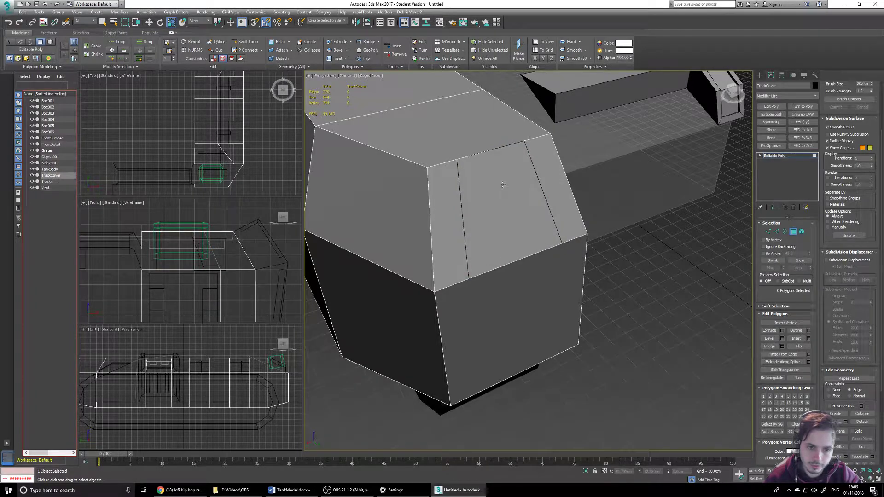
{"action": "left_click", "coordinate": [760, 75]}
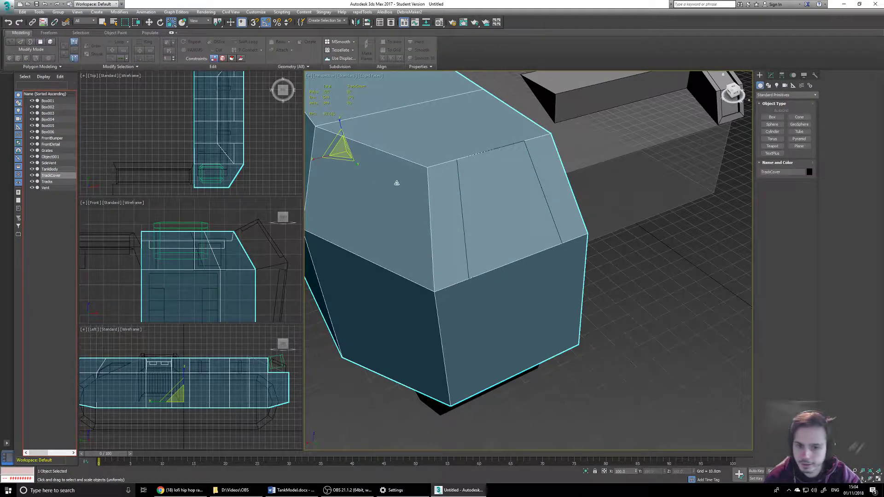
{"action": "left_click", "coordinate": [475, 189]}
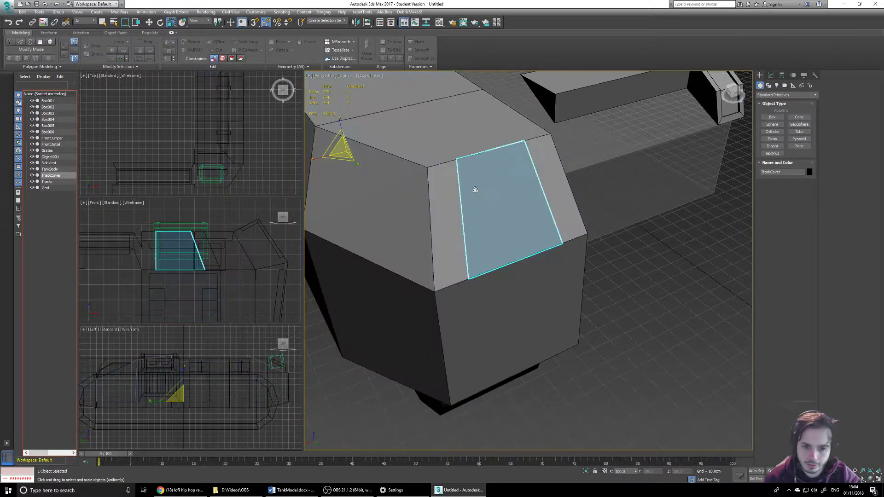
Rename Box006, the upper green box at the tank's rear, as BackBox.
{"action": "left_click", "coordinate": [46, 133]}
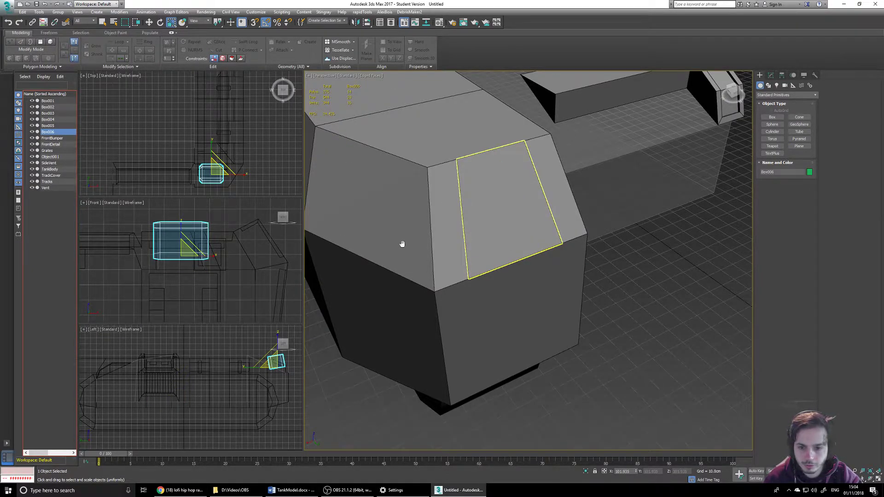
{"action": "scroll", "coordinate": [379, 243], "scroll_direction": "down", "scroll_amount": 5}
{"action": "mouse_move", "coordinate": [553, 258]}
{"action": "middle_mouse_down", "text": "alt"}
{"action": "mouse_move", "coordinate": [615, 194]}
{"action": "mouse_move", "coordinate": [527, 233]}
{"action": "mouse_move", "coordinate": [528, 276]}
{"action": "mouse_move", "coordinate": [560, 271]}
{"action": "middle_mouse_up", "text": "alt"}
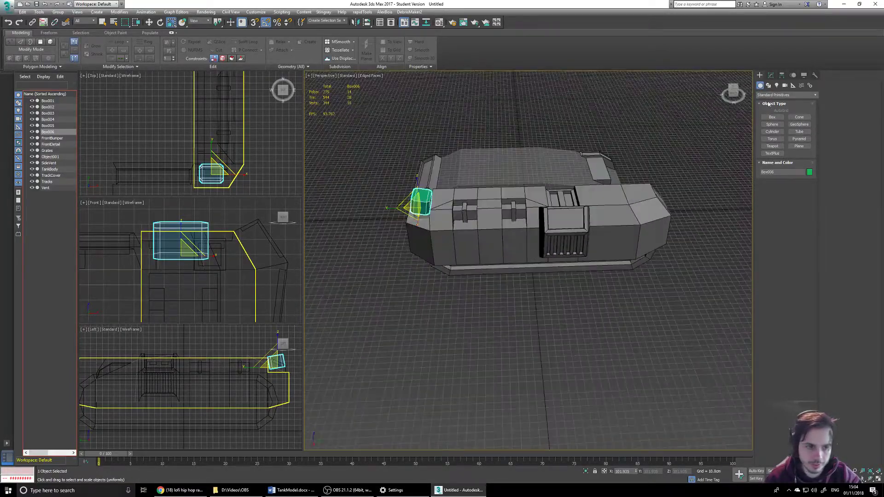
{"action": "left_click", "coordinate": [771, 75]}
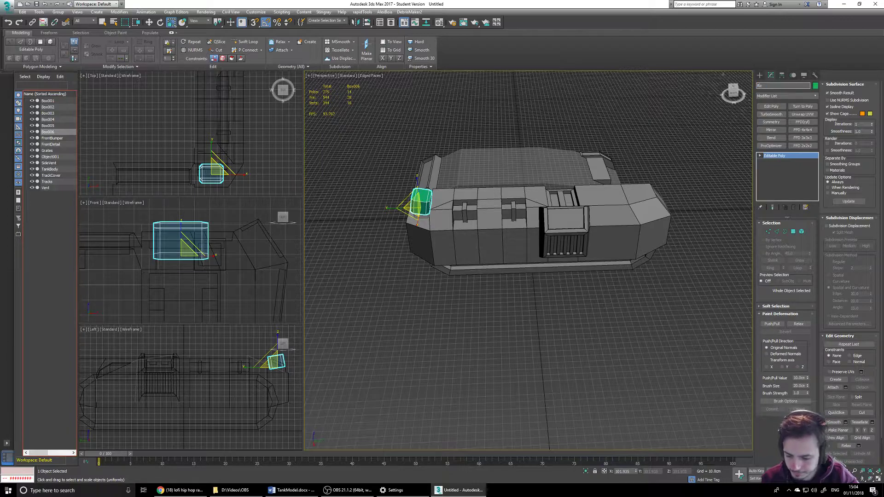
{"action": "key", "text": "Return"}
Rename Box005, the lower box beneath BackBox, as BackBoxLower.
{"action": "left_click", "coordinate": [62, 126]}
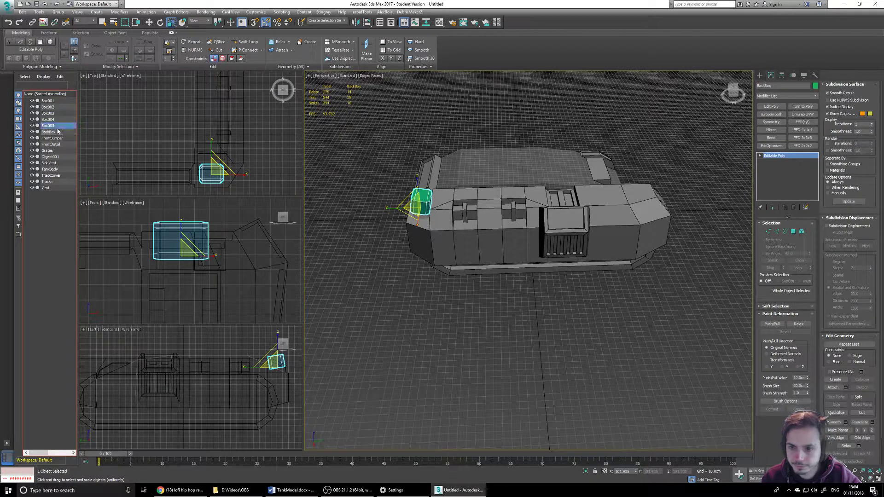
{"action": "double_click", "coordinate": [773, 86]}
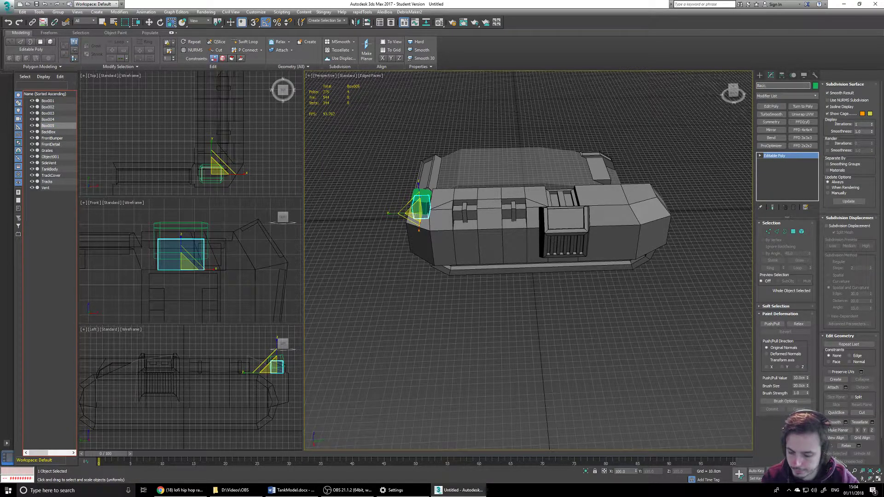
{"action": "type", "text": "BackBox2"}
{"action": "key", "text": "Return"}
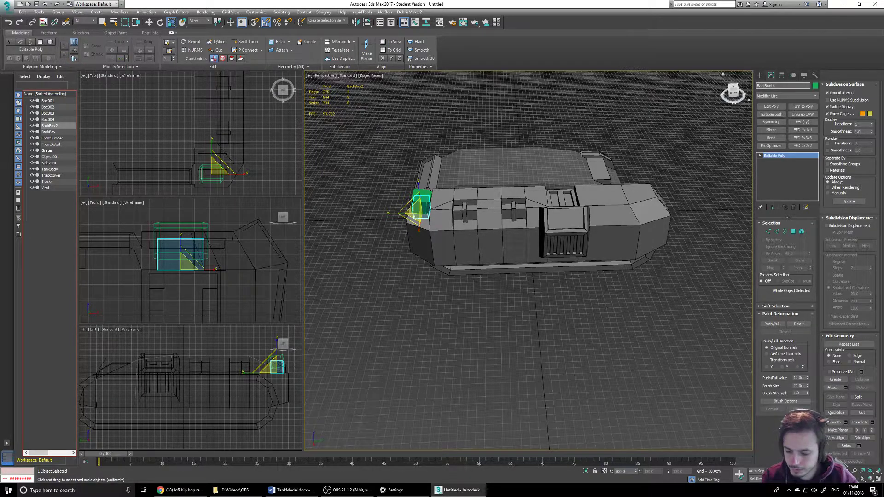
{"action": "key", "text": "Return"}
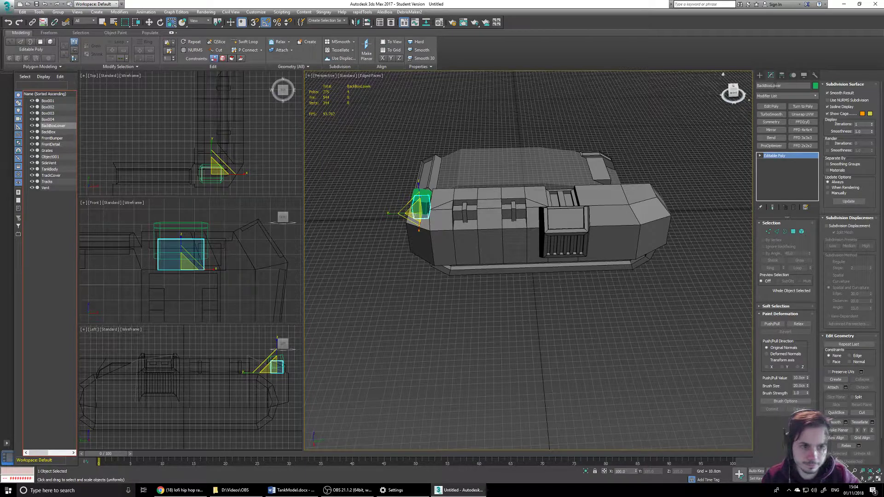
Rename Box004, the narrow strip around the rearmost side bar, as SideBarDetail.
{"action": "left_click", "coordinate": [47, 120]}
{"action": "left_click", "coordinate": [760, 106]}
{"action": "left_click", "coordinate": [779, 86]}
{"action": "type", "text": "F"}
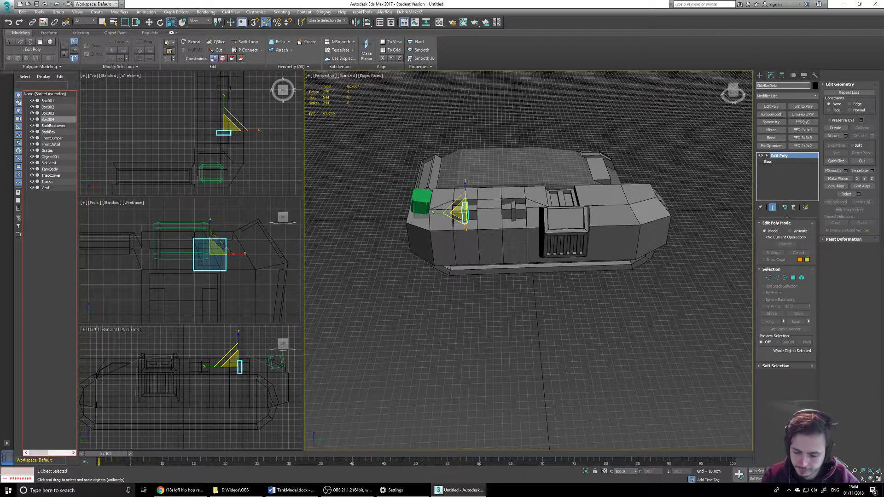
{"action": "key", "text": "Return"}
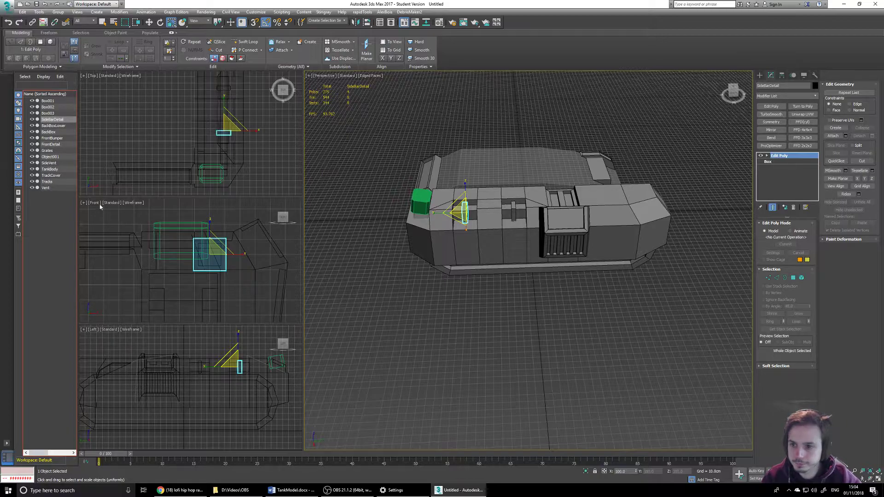
Rename Box003, the narrow strip around the side bar nearer the vent, as SideBarDetail002.
{"action": "left_click", "coordinate": [55, 112]}
{"action": "left_click", "coordinate": [777, 85]}
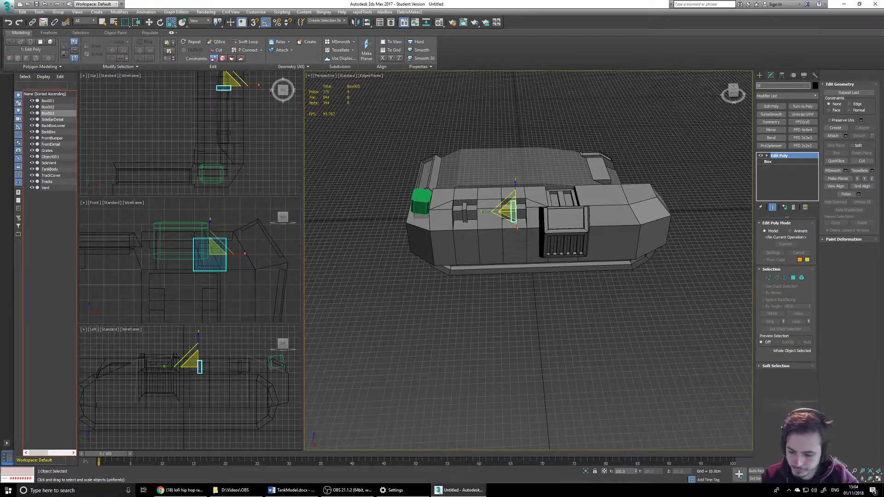
{"action": "type", "text": "SideBarDet"}
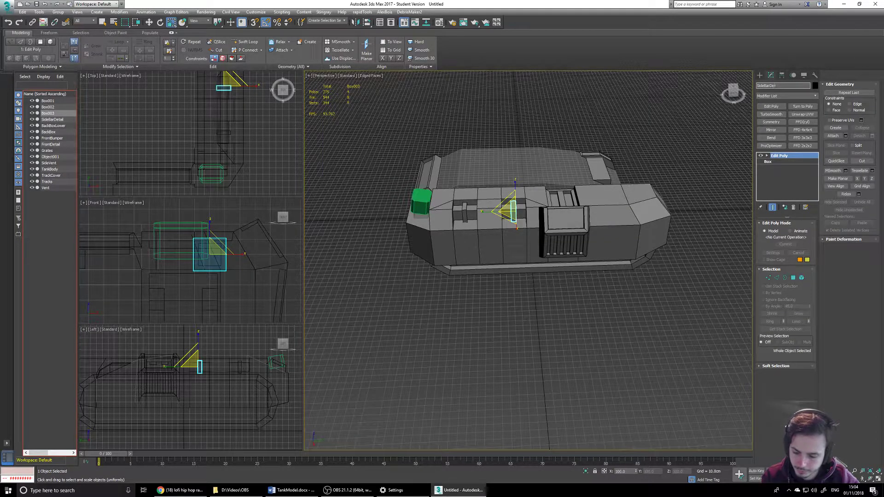
{"action": "type", "text": "ail002"}
{"action": "key", "text": "Return"}
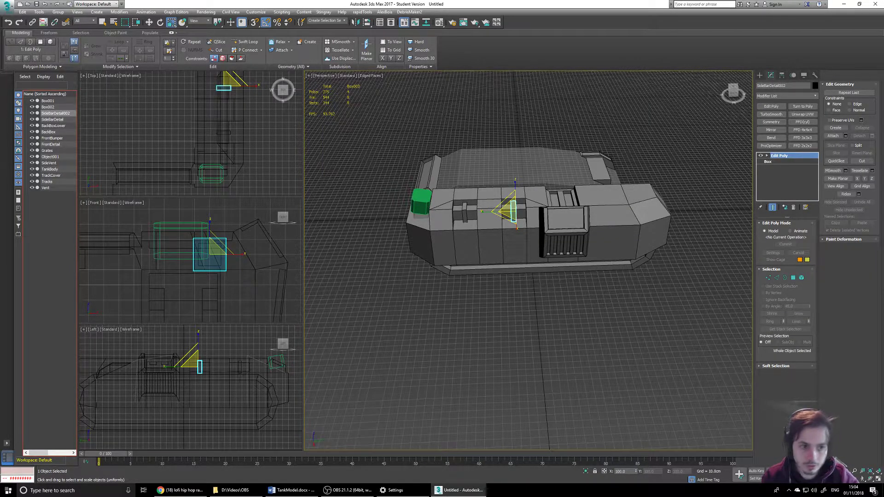
Rename Box002, the rearmost side bar on the track cover, as SideBar.
{"action": "left_click", "coordinate": [51, 106]}
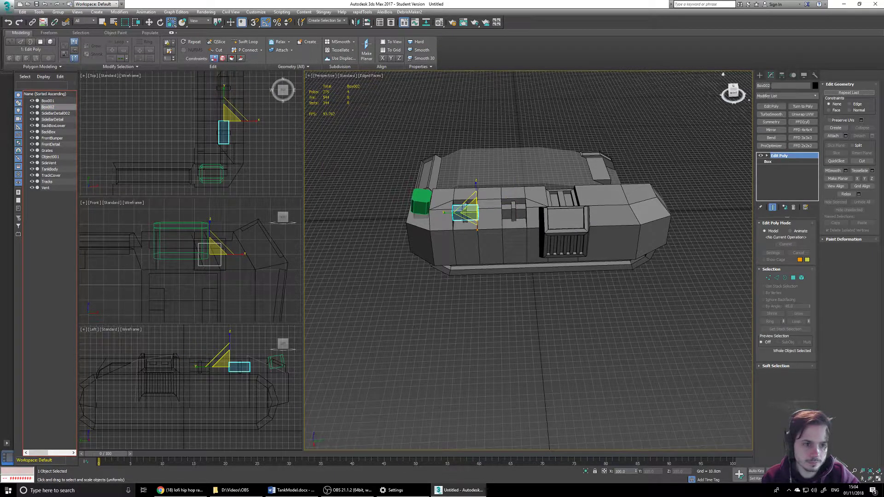
{"action": "left_click_drag", "start_coordinate": [775, 87], "coordinate": [674, 83]}
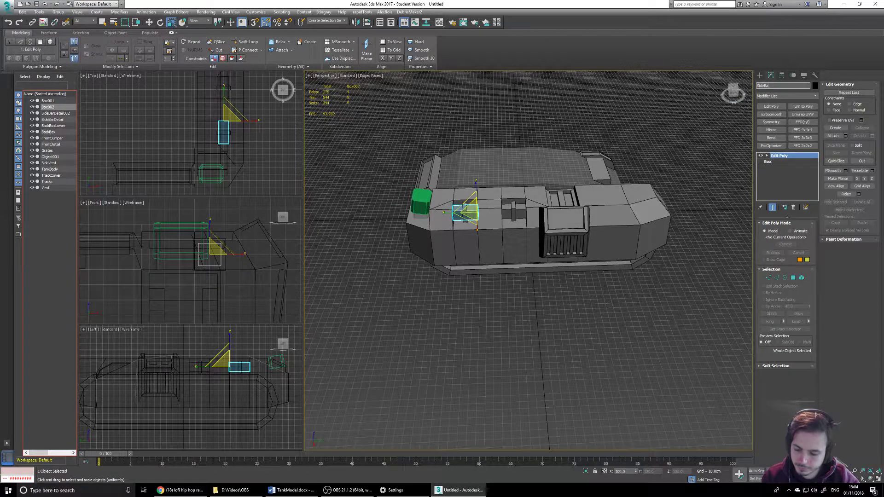
{"action": "key", "text": "Return"}
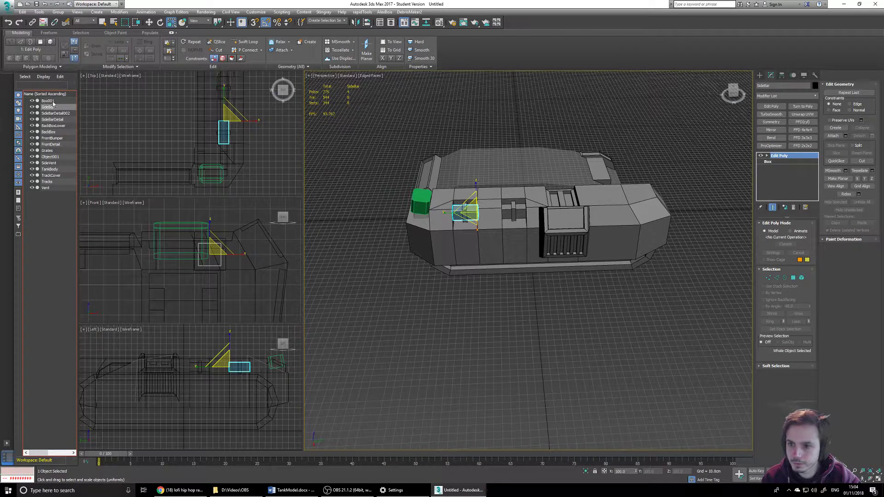
Rename Box001, the side bar nearer the vent, as SideBar002.
{"action": "left_click", "coordinate": [48, 101]}
{"action": "double_click", "coordinate": [775, 86]}
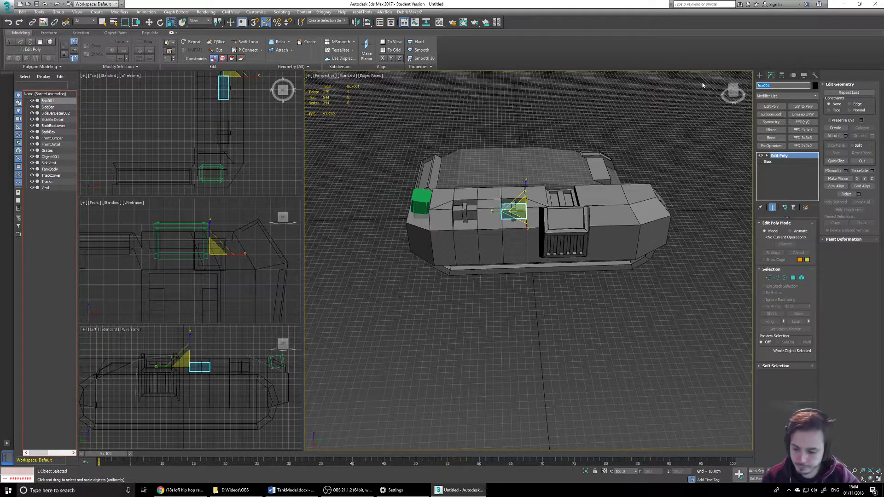
{"action": "type", "text": "SideBar002"}
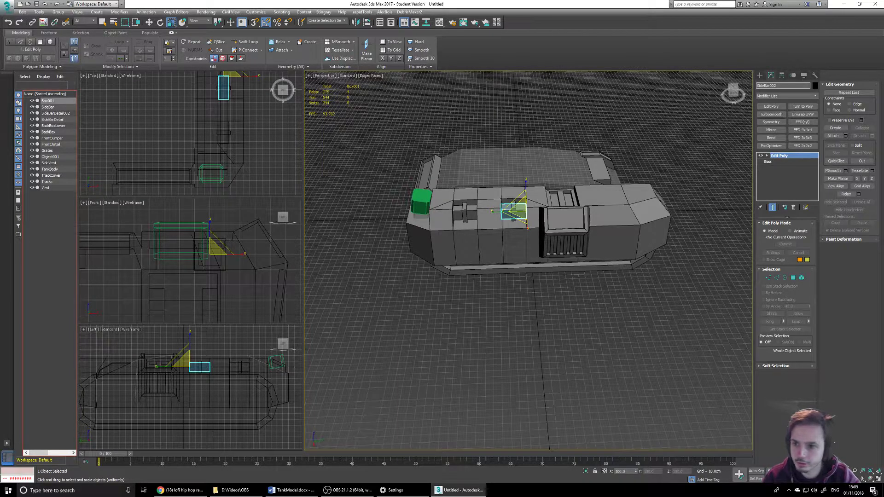
{"action": "key", "text": "Return"}
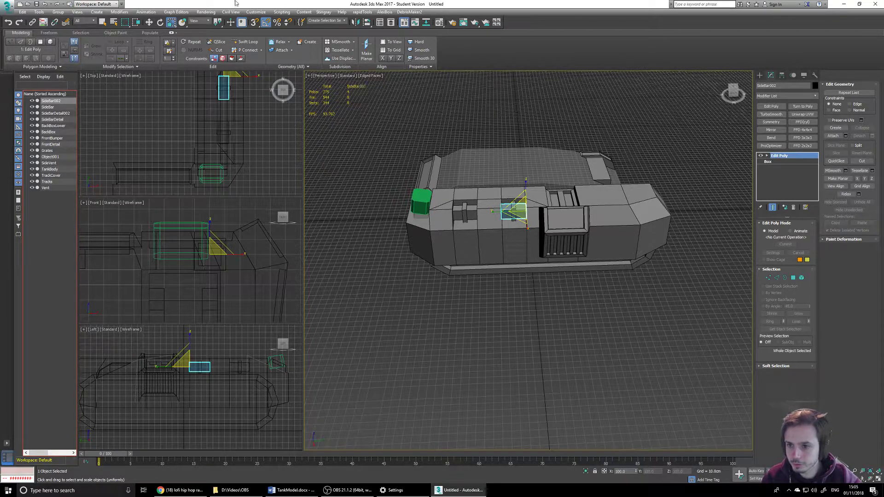
Scale down the height of the separate panel on the track cover's sloped front face by scaling its polygon vertically.
{"action": "left_click", "coordinate": [54, 157]}
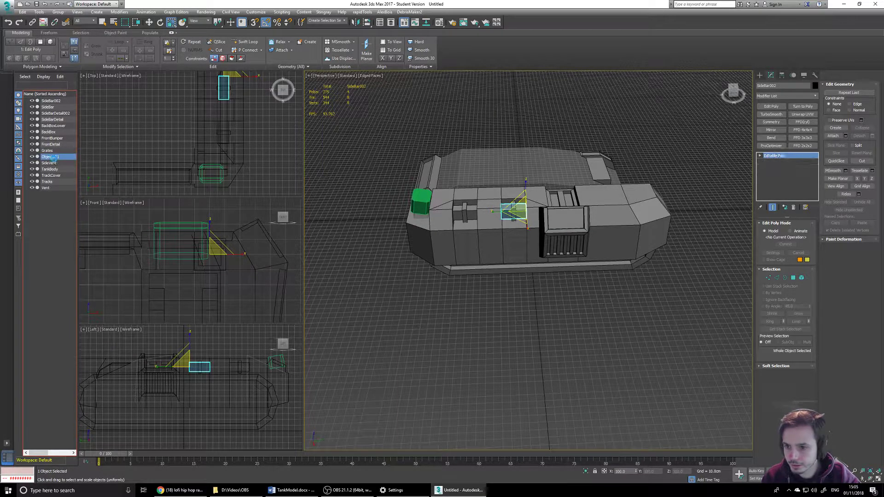
{"action": "middle_click_drag", "start_coordinate": [471, 192], "coordinate": [452, 199], "text": "alt"}
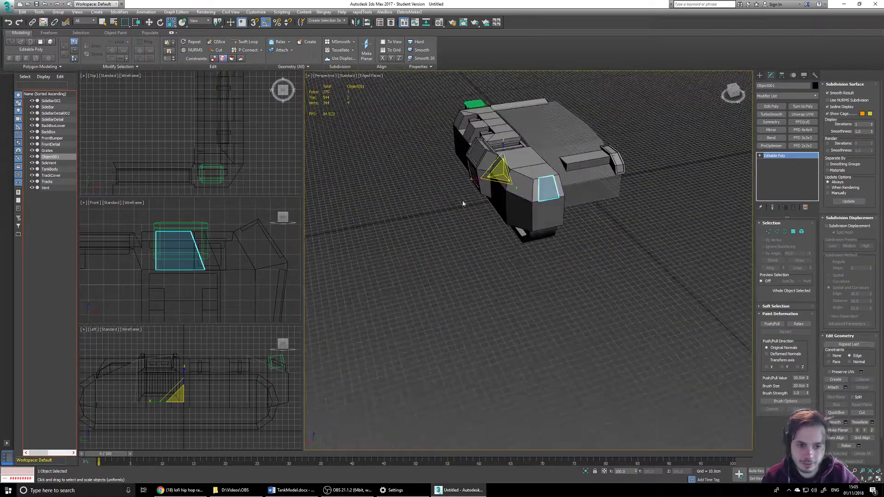
{"action": "scroll", "coordinate": [512, 176], "scroll_direction": "up", "scroll_amount": 4}
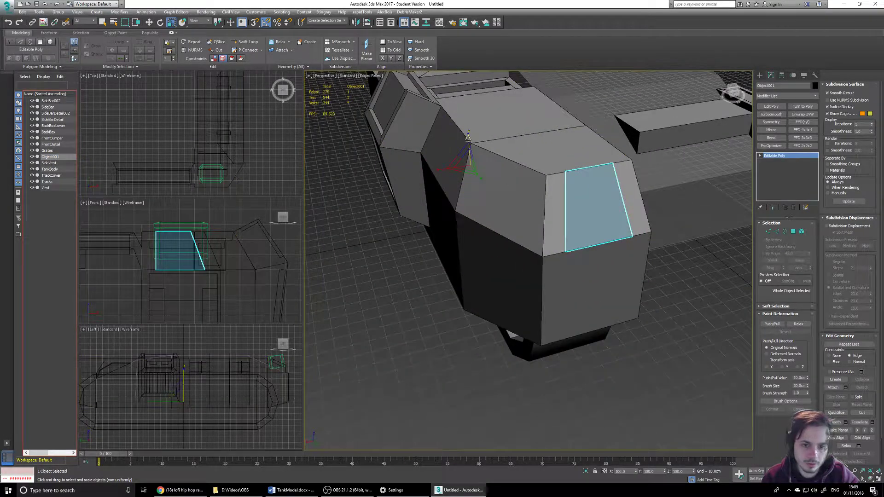
{"action": "left_click_drag", "start_coordinate": [469, 134], "coordinate": [469, 139]}
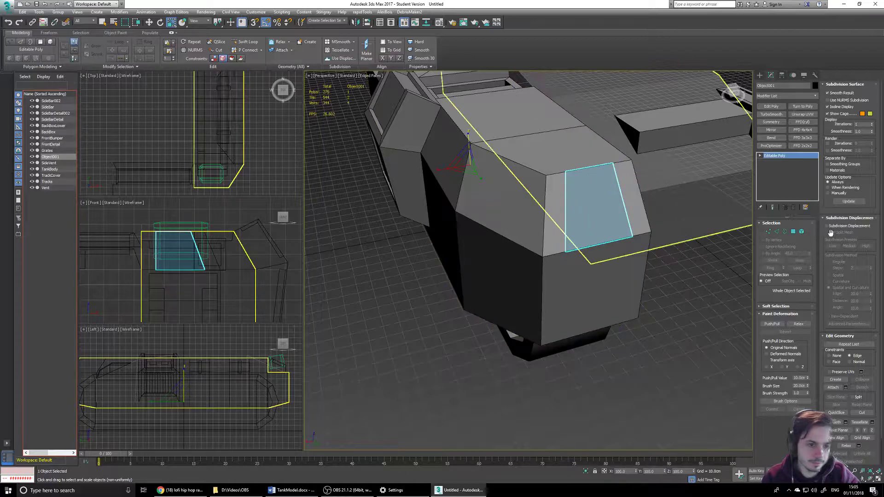
{"action": "key", "text": "4"}
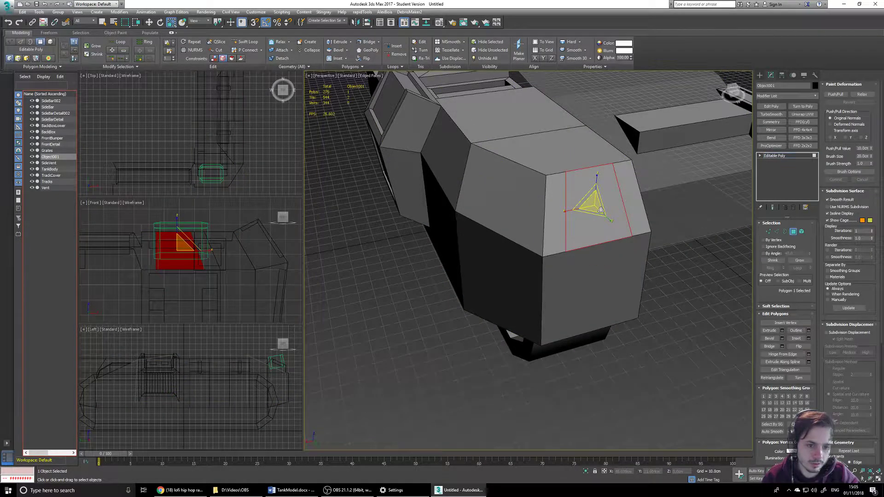
{"action": "left_click_drag", "start_coordinate": [598, 176], "coordinate": [598, 188]}
{"action": "middle_click_drag", "start_coordinate": [598, 248], "coordinate": [489, 258]}
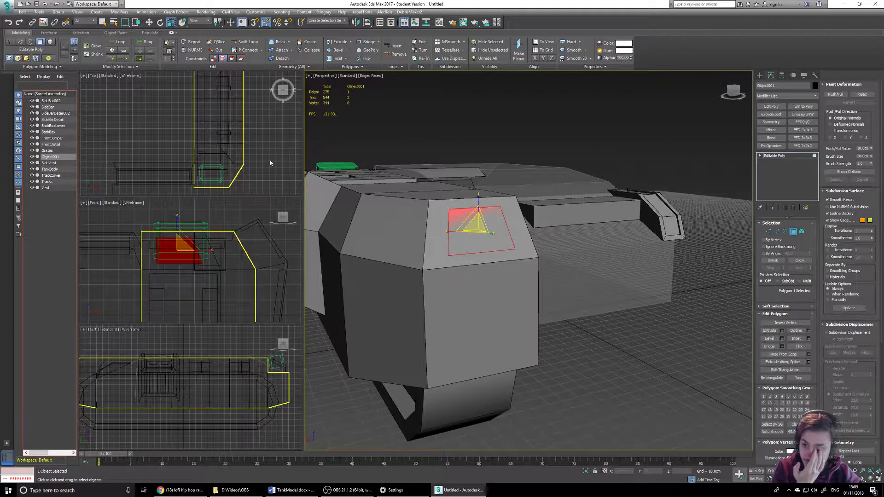
Rename Object001, the panel on the track cover's front face, as Headlight.
{"action": "left_click", "coordinate": [774, 86]}
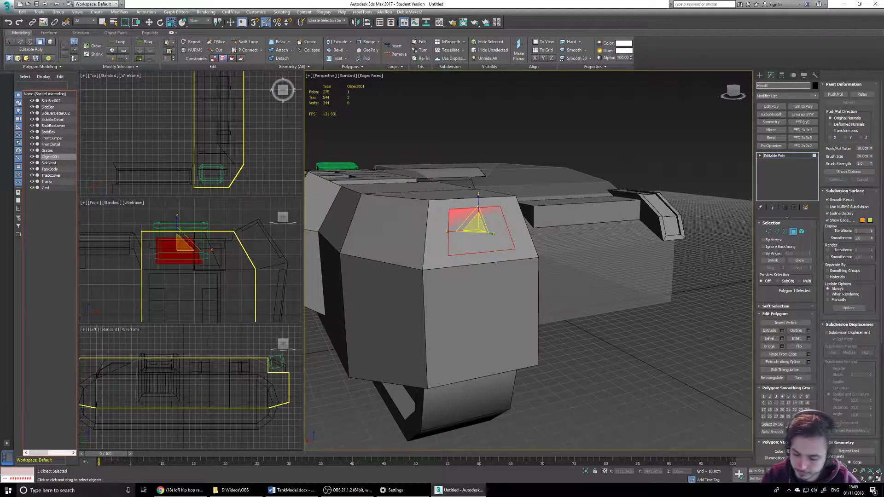
{"action": "key", "text": "Return"}
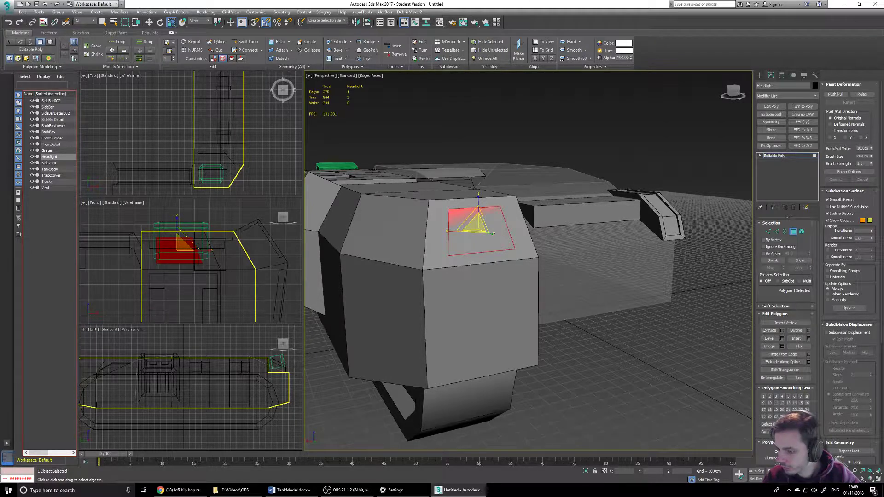
{"action": "middle_click_drag", "start_coordinate": [506, 265], "coordinate": [490, 268], "text": "alt"}
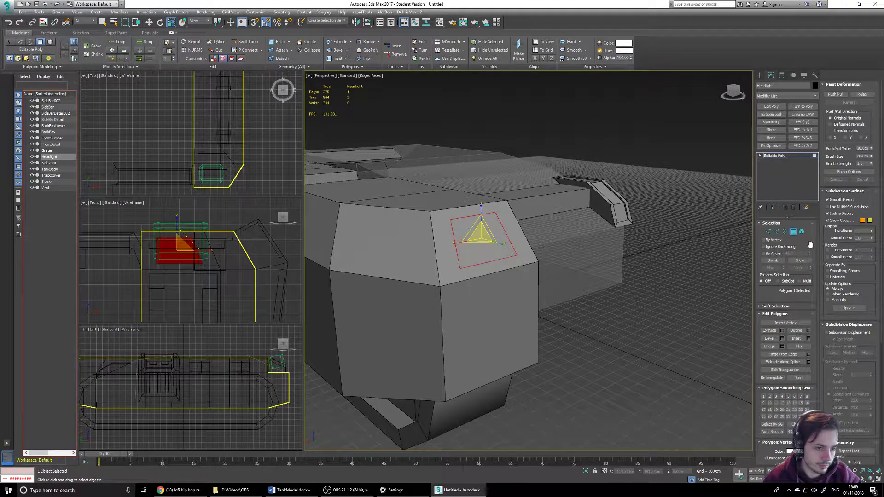
Straighten the headlight panel's slanted side edge by making it planar in X, and move it slightly inward along X.
{"action": "scroll", "coordinate": [853, 424], "scroll_direction": "down", "scroll_amount": 3}
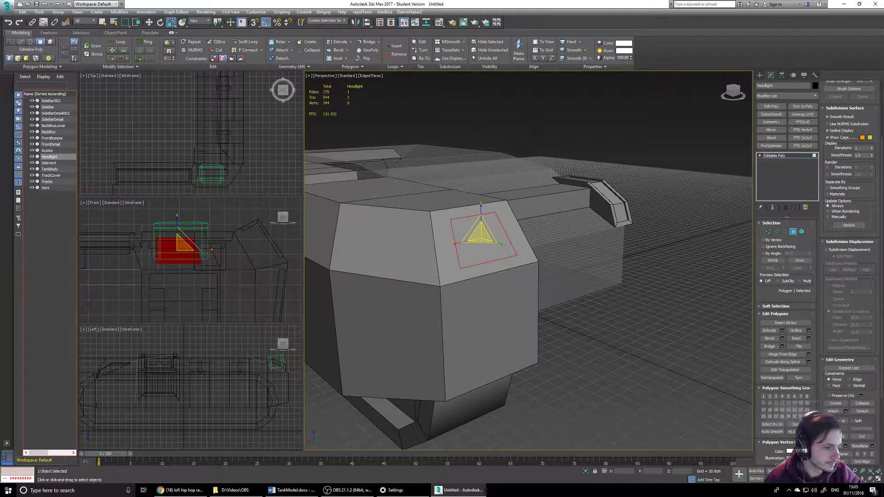
{"action": "middle_click_drag", "start_coordinate": [554, 267], "coordinate": [551, 272], "text": "alt"}
{"action": "left_click", "coordinate": [776, 233]}
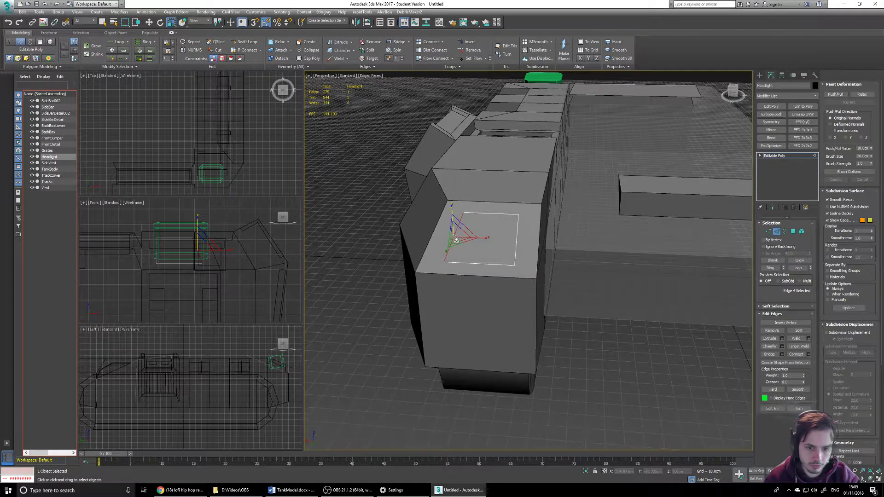
{"action": "middle_click_drag", "start_coordinate": [468, 247], "coordinate": [476, 245], "text": "alt"}
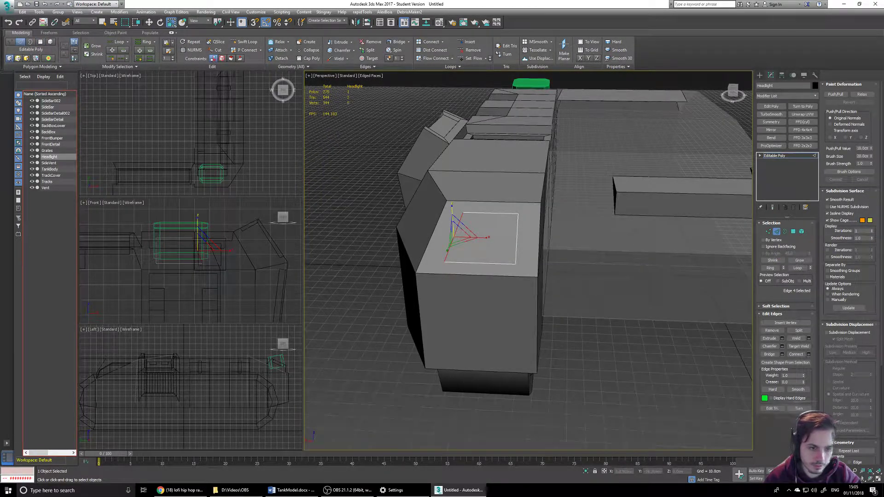
{"action": "middle_click_drag", "start_coordinate": [480, 249], "coordinate": [485, 247], "text": "alt"}
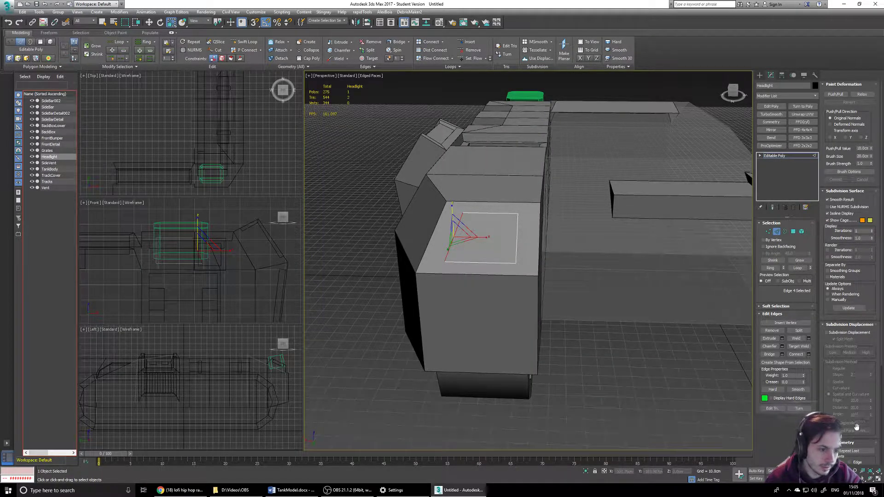
{"action": "left_click", "coordinate": [825, 325]}
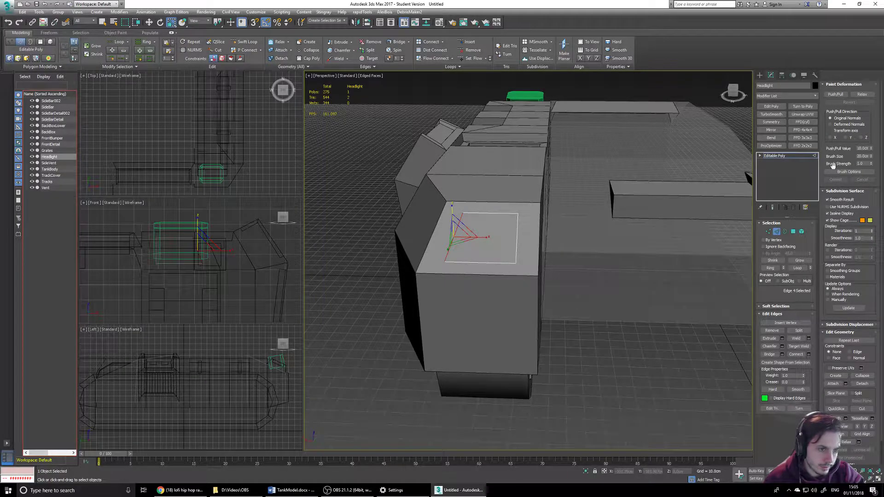
{"action": "left_click", "coordinate": [827, 192]}
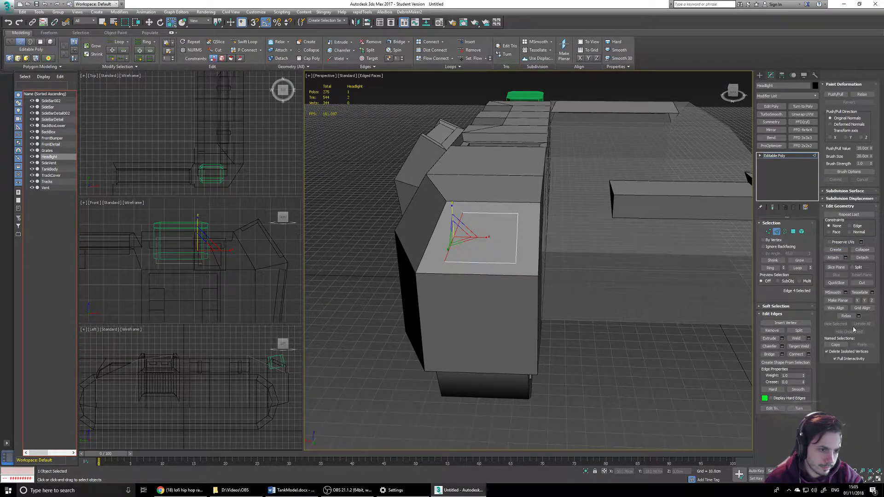
{"action": "left_click", "coordinate": [858, 303]}
{"action": "middle_click_drag", "start_coordinate": [501, 259], "coordinate": [534, 264], "text": "alt"}
{"action": "key", "text": "w"}
{"action": "right_click", "coordinate": [462, 237]}
{"action": "left_click_drag", "start_coordinate": [468, 236], "coordinate": [474, 236]}
{"action": "left_click", "coordinate": [658, 358]}
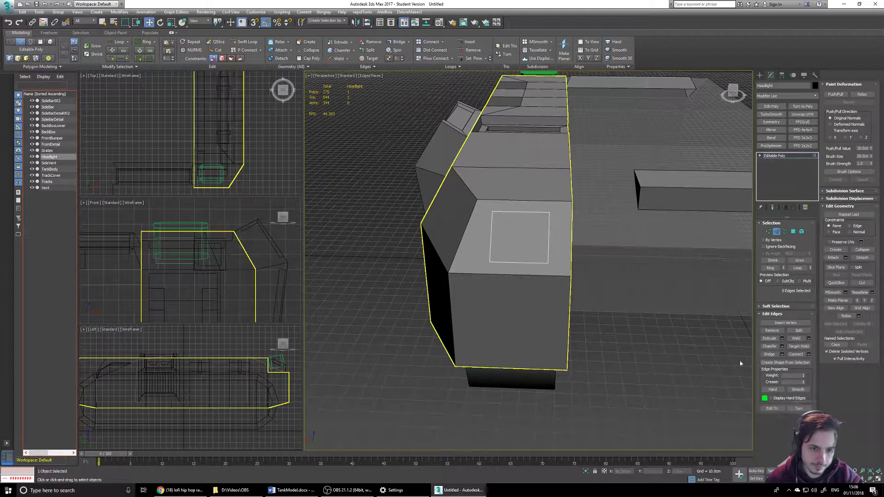
{"action": "middle_click_drag", "start_coordinate": [525, 262], "coordinate": [571, 246]}
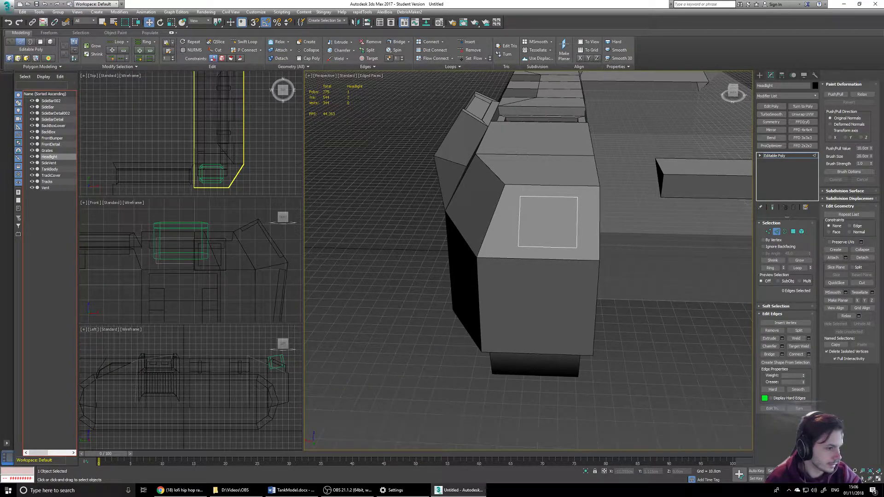
Inset the headlight panel's polygon by 3 cm.
{"action": "left_click", "coordinate": [793, 232]}
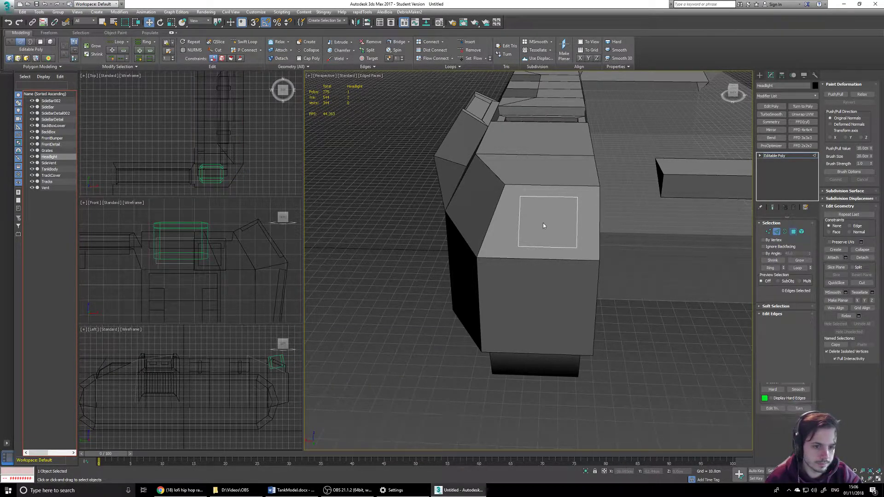
{"action": "left_click", "coordinate": [543, 222]}
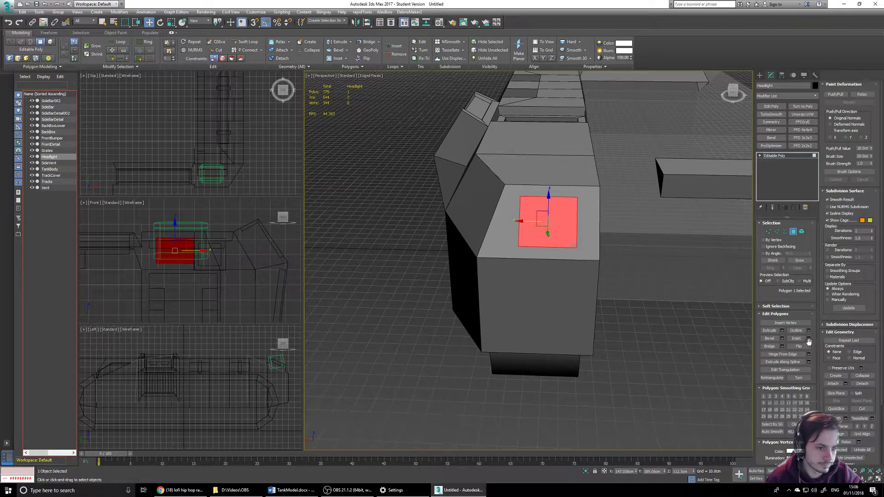
{"action": "left_click", "coordinate": [809, 339]}
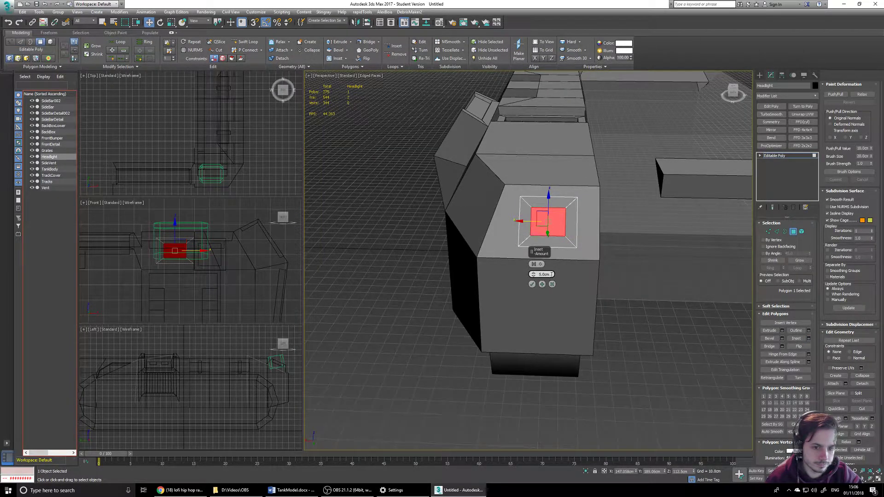
{"action": "type", "text": "5"}
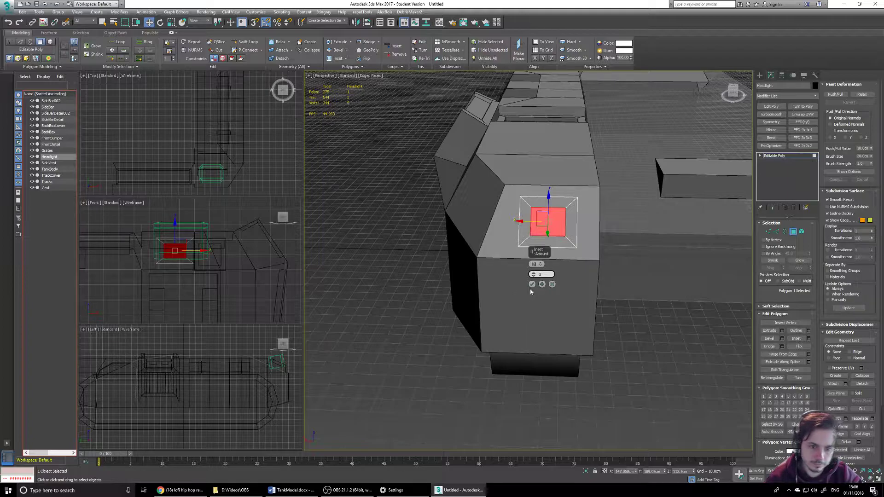
{"action": "key", "text": "Return"}
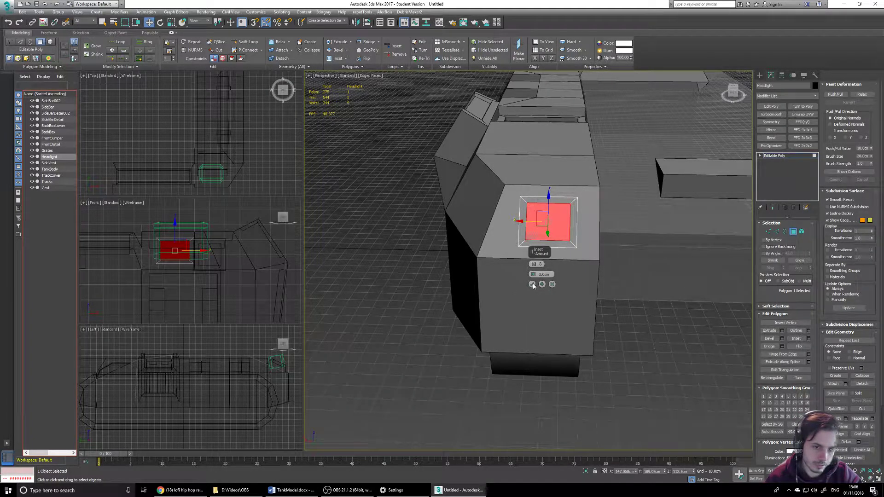
{"action": "left_click", "coordinate": [532, 284]}
Delete the headlight's inner polygon and the lower border polygon, leaving a three-sided frame.
{"action": "middle_click_drag", "start_coordinate": [586, 276], "coordinate": [530, 294], "text": "alt"}
{"action": "left_click", "coordinate": [793, 231]}
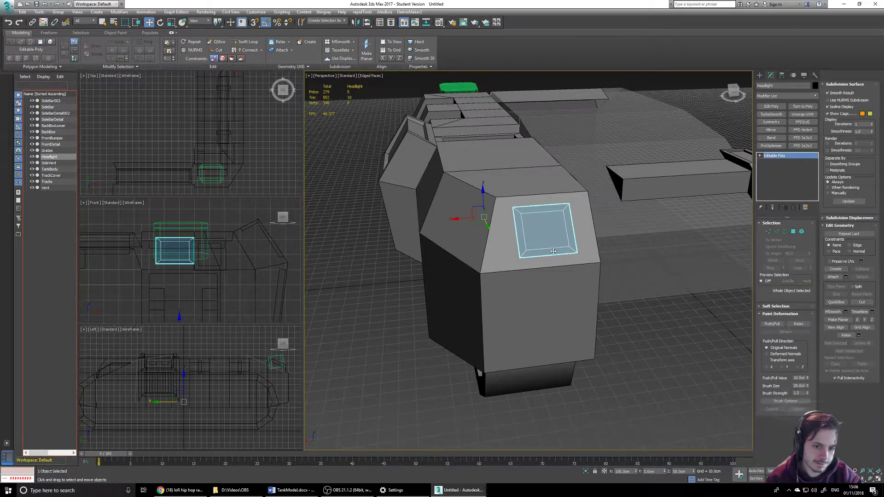
{"action": "left_click", "coordinate": [793, 231]}
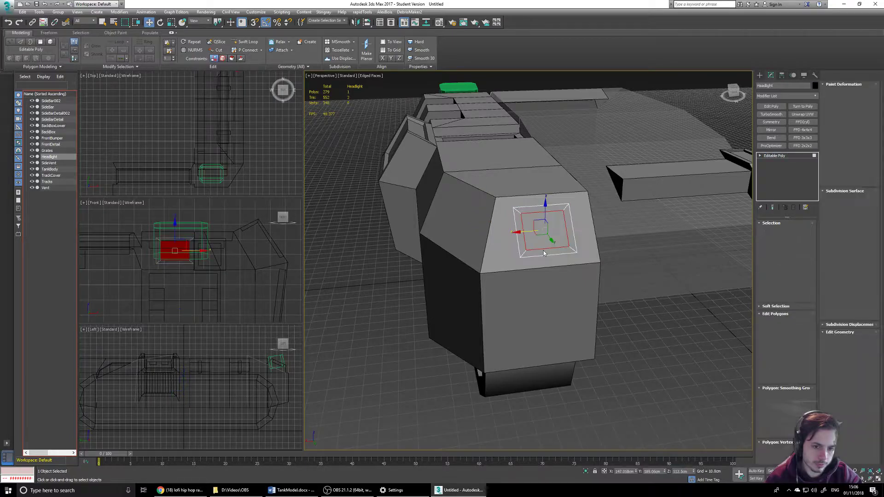
{"action": "left_click", "coordinate": [543, 250], "text": "ctrl"}
{"action": "scroll", "coordinate": [543, 248], "scroll_direction": "up", "scroll_amount": 4}
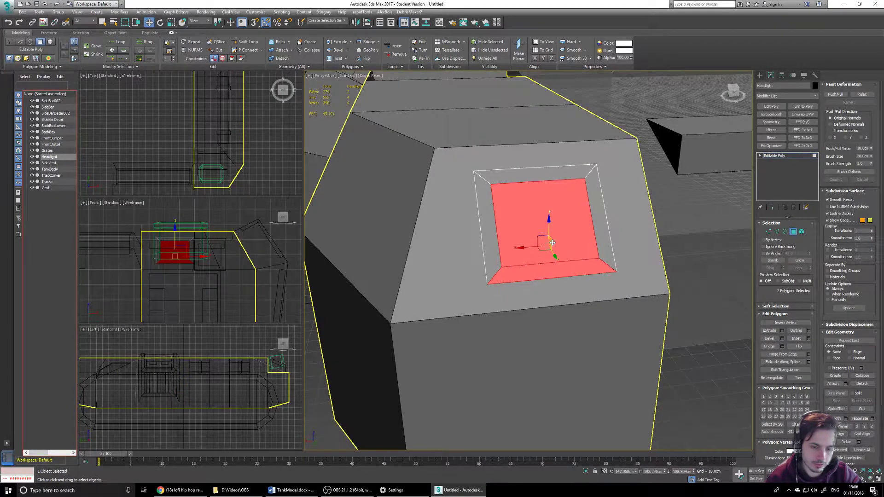
{"action": "middle_click_drag", "start_coordinate": [544, 242], "coordinate": [571, 239], "text": "alt"}
{"action": "key", "text": "Delete"}
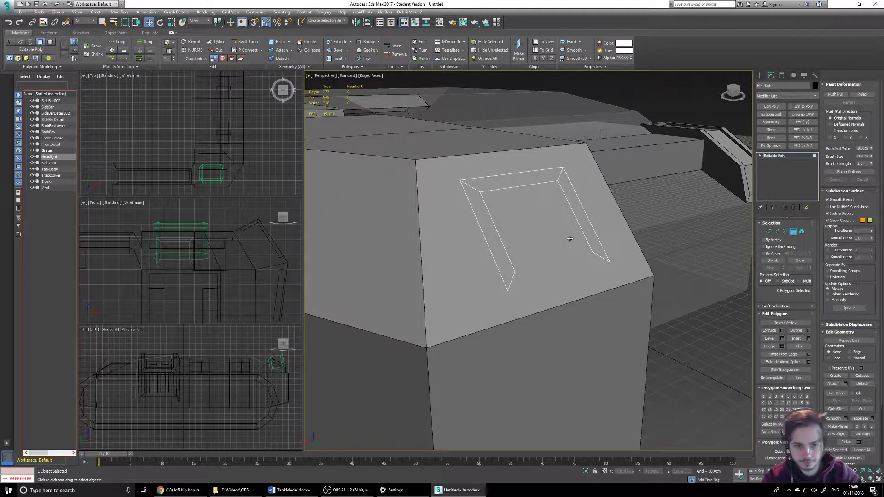
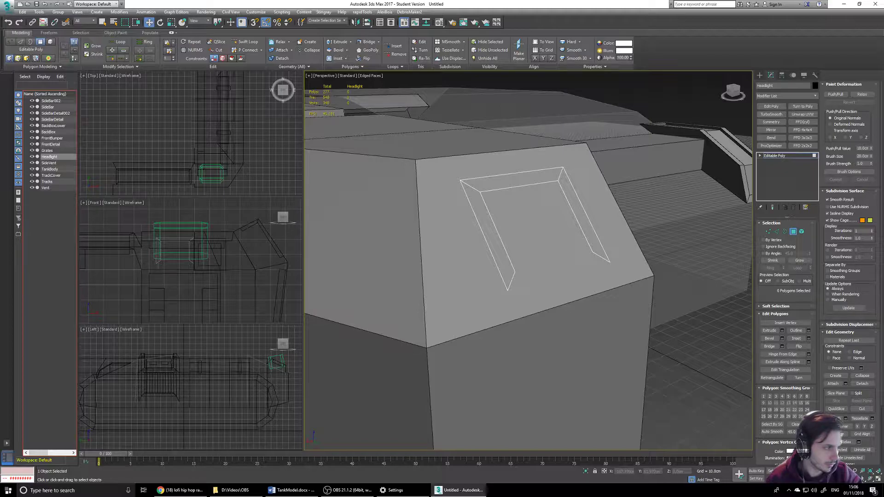
Extrude all three polygons of the headlight frame outward by 5 cm.
{"action": "left_click", "coordinate": [802, 233]}
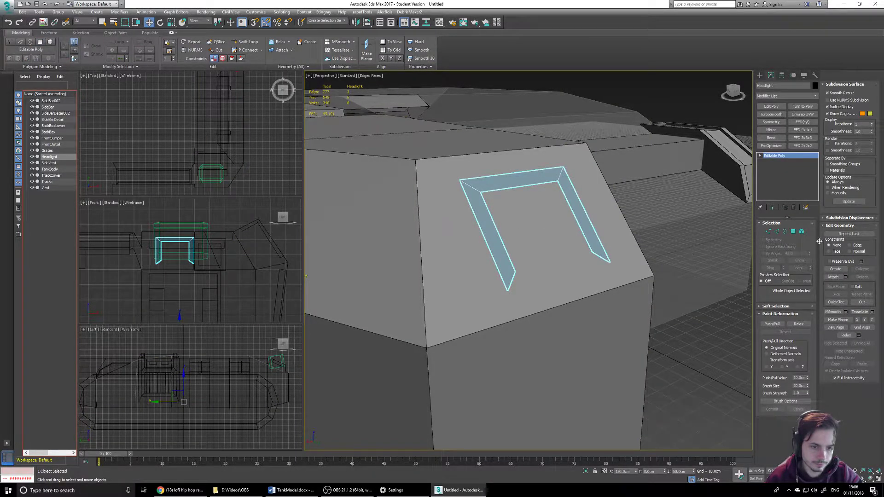
{"action": "left_click", "coordinate": [793, 231]}
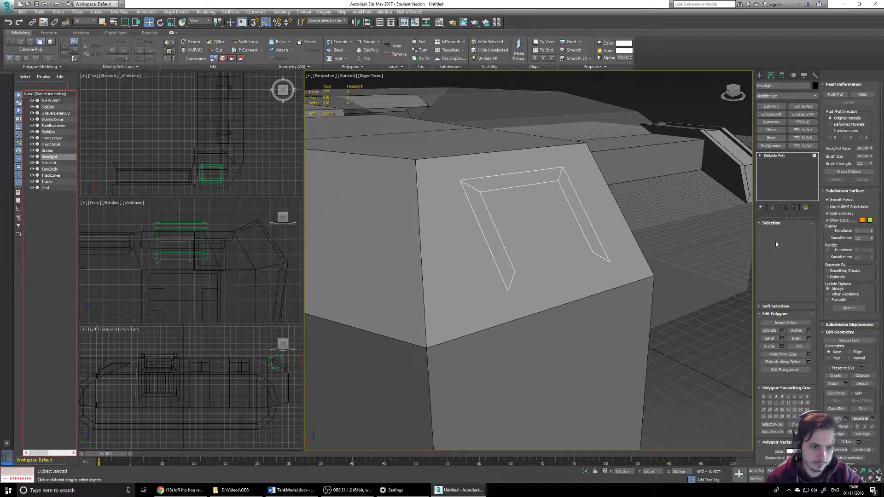
{"action": "key", "text": "ctrl+a"}
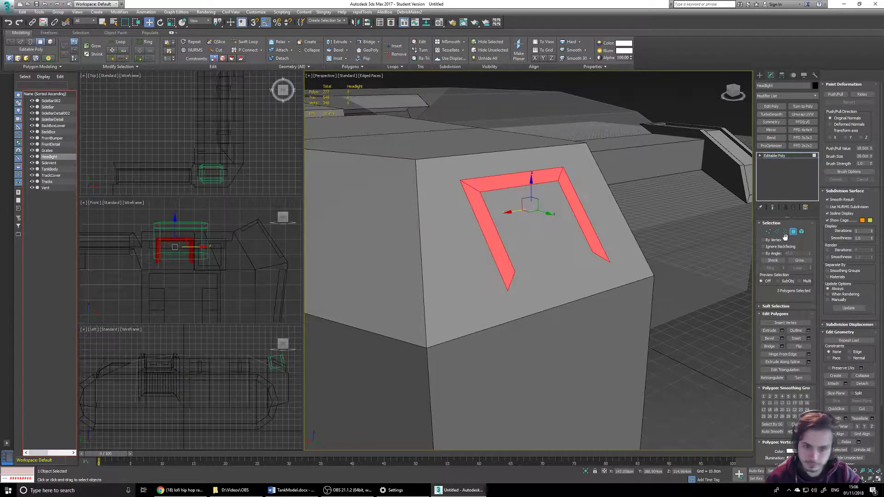
{"action": "left_click", "coordinate": [781, 330]}
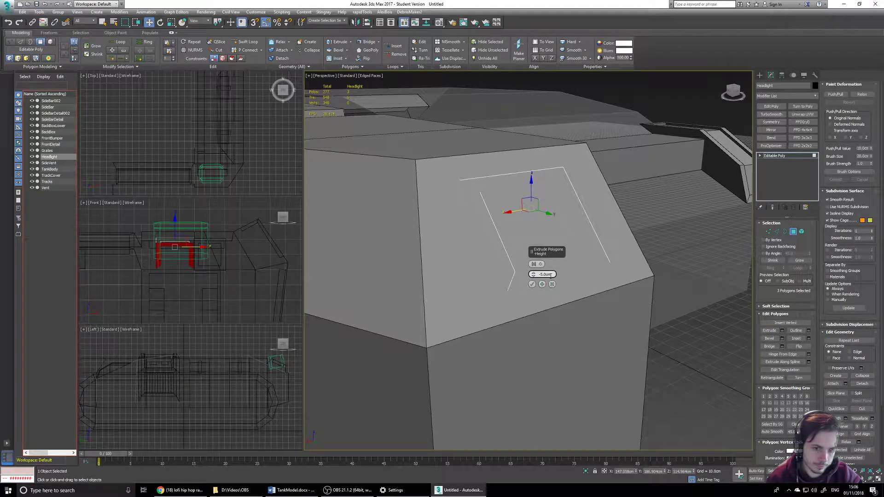
{"action": "left_click_drag", "start_coordinate": [532, 275], "coordinate": [533, 254]}
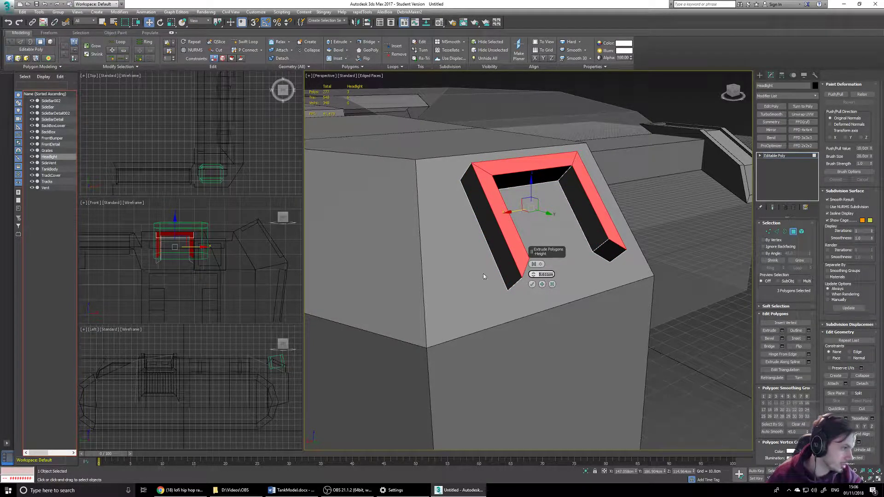
{"action": "type", "text": "5"}
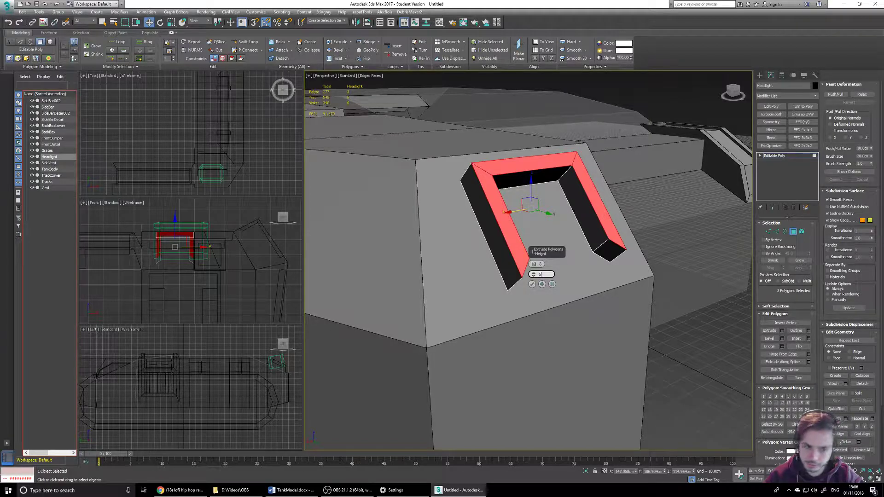
{"action": "left_click", "coordinate": [532, 284]}
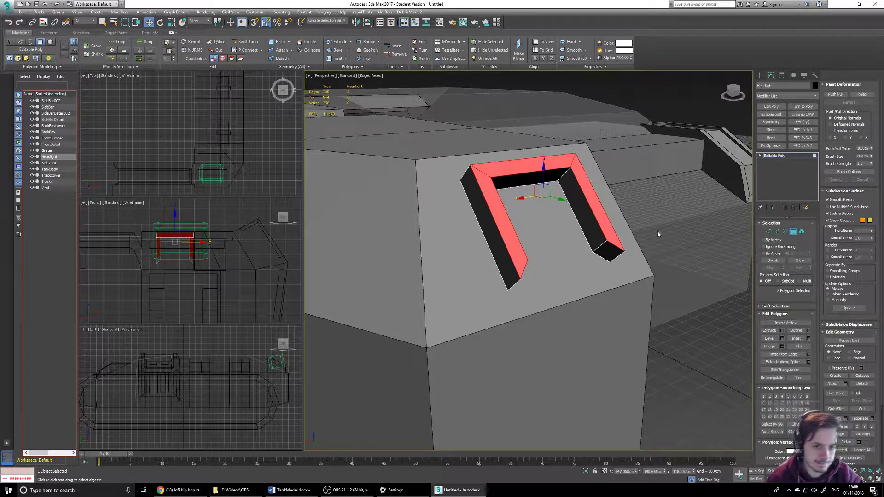
{"action": "middle_click_drag", "start_coordinate": [662, 235], "coordinate": [591, 254]}
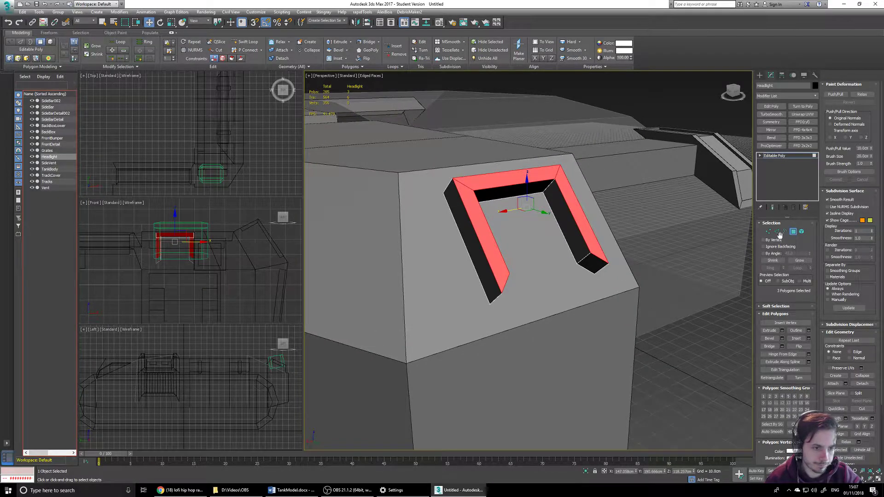
Connect the lengthwise edges of the headlight frame's two side legs with one segment, setting the pinch to 0.
{"action": "key", "text": "2"}
{"action": "middle_click_drag", "start_coordinate": [521, 251], "coordinate": [453, 246], "text": "alt"}
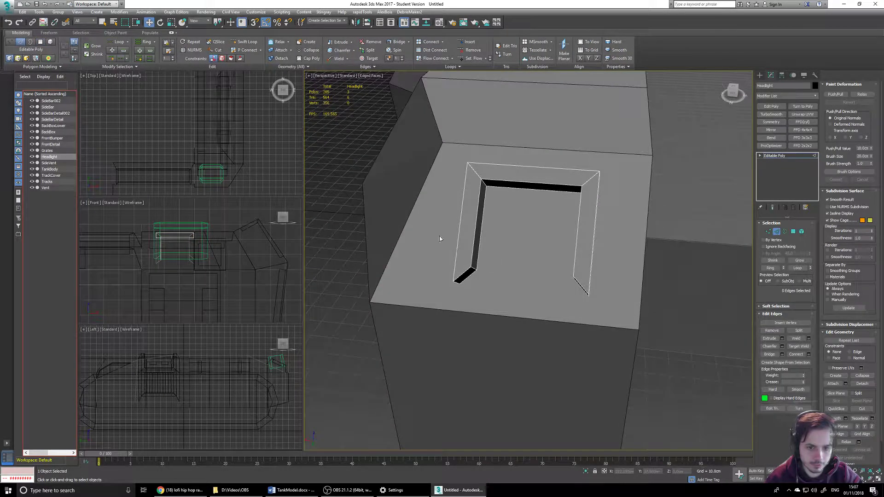
{"action": "left_click_drag", "start_coordinate": [687, 249], "coordinate": [686, 249]}
{"action": "middle_click_drag", "start_coordinate": [686, 250], "coordinate": [681, 252], "text": "alt"}
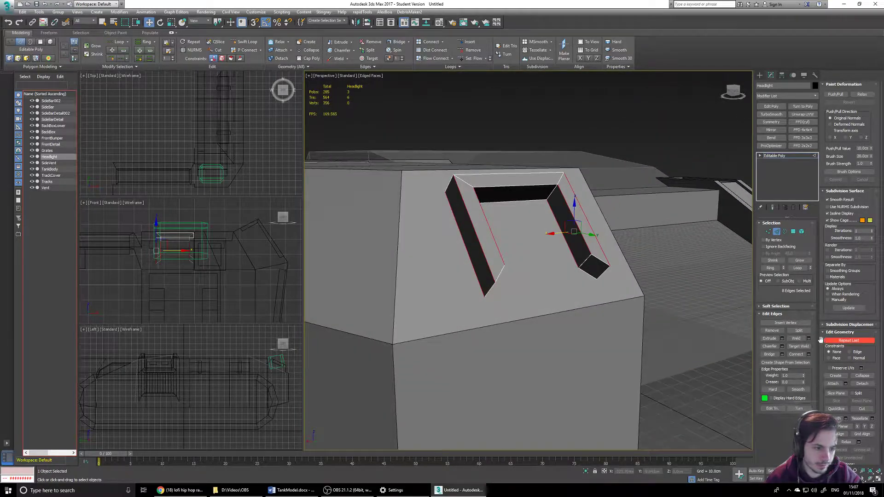
{"action": "left_click", "coordinate": [808, 354]}
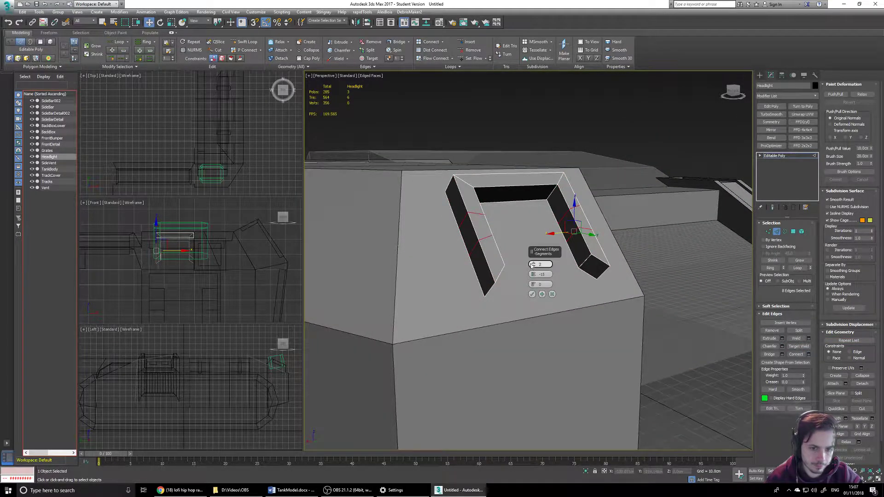
{"action": "right_click", "coordinate": [532, 277]}
{"action": "left_click_drag", "start_coordinate": [533, 285], "coordinate": [540, 231]}
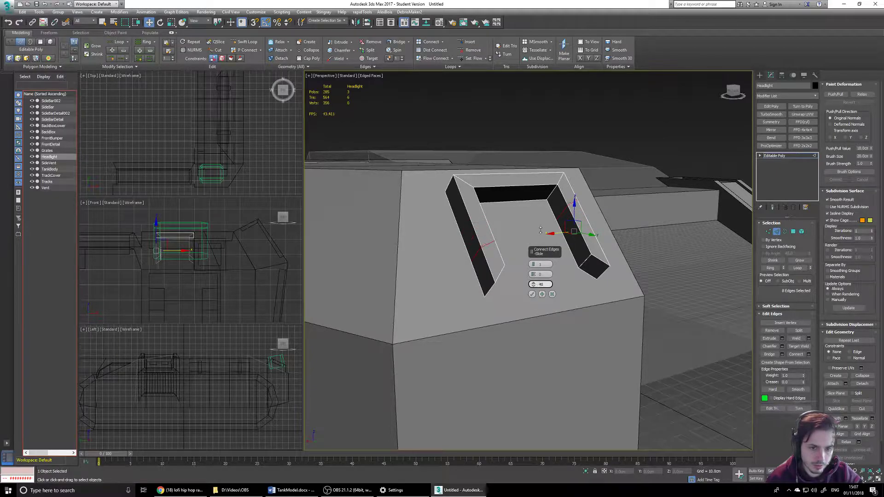
{"action": "mouse_move", "coordinate": [536, 292]}
{"action": "left_mouse_down"}
{"action": "mouse_move", "coordinate": [546, 233]}
{"action": "mouse_move", "coordinate": [548, 299]}
{"action": "mouse_move", "coordinate": [551, 256]}
{"action": "mouse_move", "coordinate": [549, 286]}
{"action": "left_mouse_up"}
{"action": "middle_click_drag", "start_coordinate": [593, 256], "coordinate": [553, 272], "text": "alt"}
{"action": "left_click", "coordinate": [532, 294]}
{"action": "middle_click_drag", "start_coordinate": [611, 296], "coordinate": [605, 297], "text": "alt"}
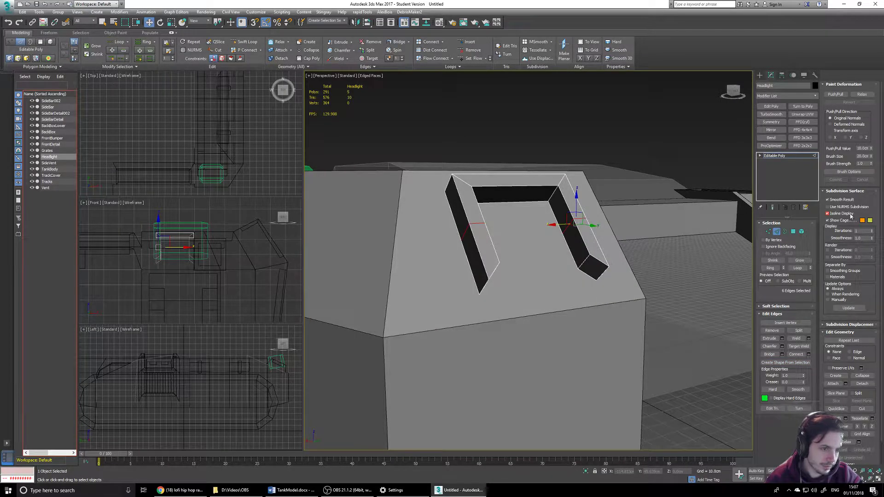
Enable the edge constraint and slide the new edge loops on both legs up close to the frame's upper corners.
{"action": "left_click", "coordinate": [850, 352]}
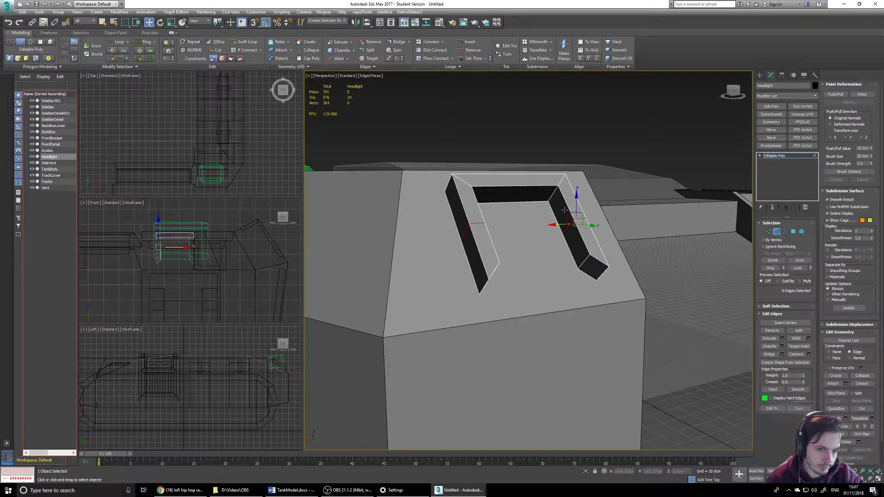
{"action": "middle_click_drag", "start_coordinate": [571, 212], "coordinate": [580, 217], "text": "alt"}
{"action": "left_click_drag", "start_coordinate": [580, 217], "coordinate": [557, 167]}
{"action": "key", "text": "ctrl+z"}
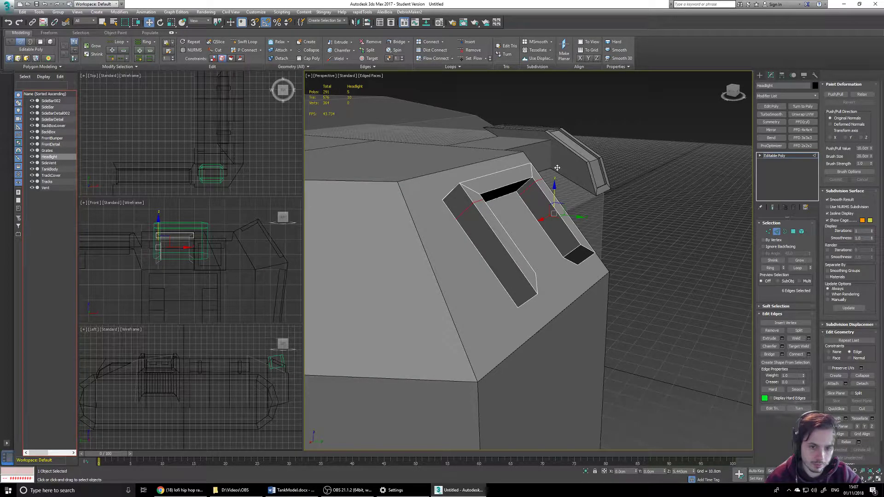
{"action": "middle_click_drag", "start_coordinate": [502, 213], "coordinate": [493, 237], "text": "alt"}
{"action": "middle_click_drag", "start_coordinate": [532, 283], "coordinate": [500, 275], "text": "alt"}
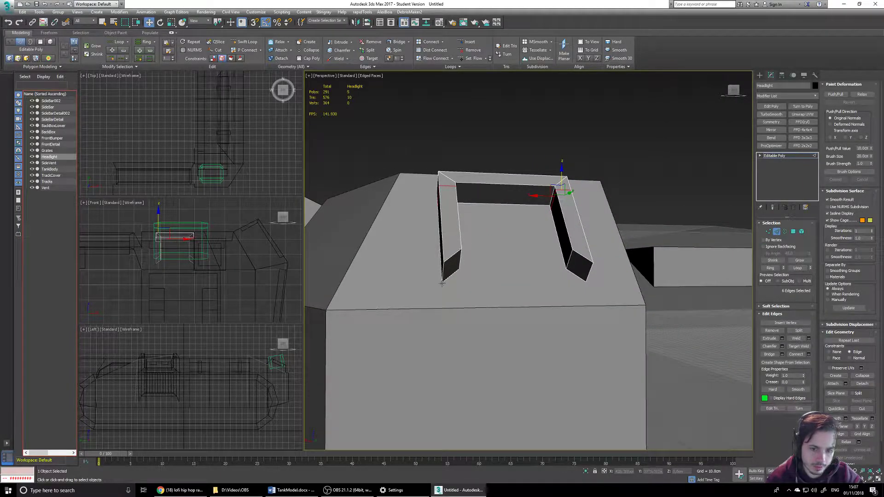
{"action": "middle_click_drag", "start_coordinate": [441, 193], "coordinate": [463, 214], "text": "alt"}
{"action": "middle_click_drag", "start_coordinate": [474, 308], "coordinate": [460, 269], "text": "alt"}
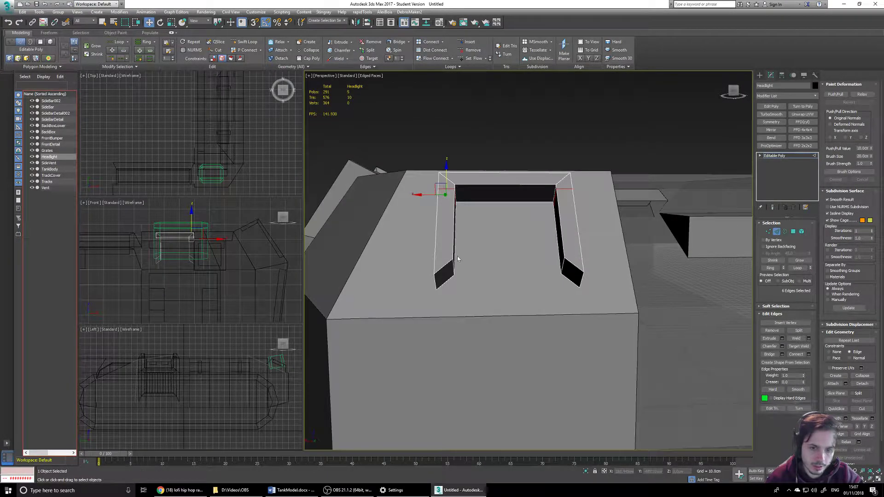
{"action": "middle_click_drag", "start_coordinate": [452, 181], "coordinate": [440, 232], "text": "alt"}
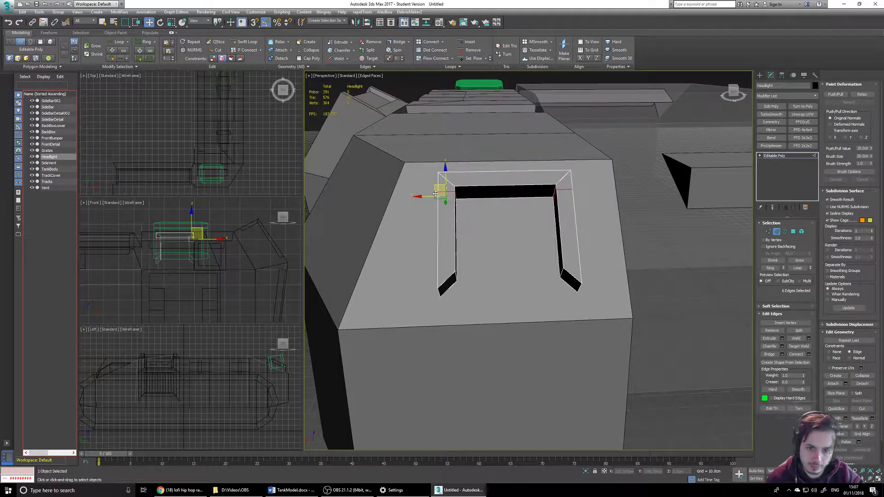
Target weld the raised end vertices of both side legs onto their base vertices so the legs taper down to the surface.
{"action": "left_click", "coordinate": [767, 231]}
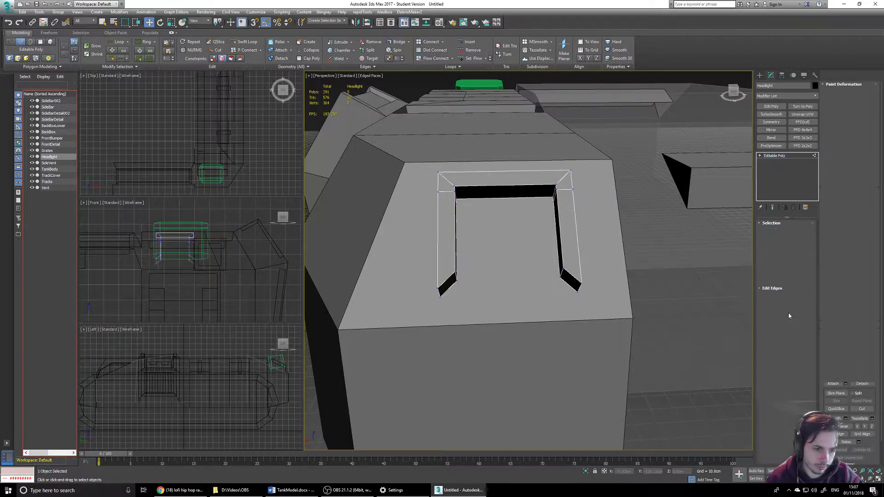
{"action": "left_click", "coordinate": [798, 338]}
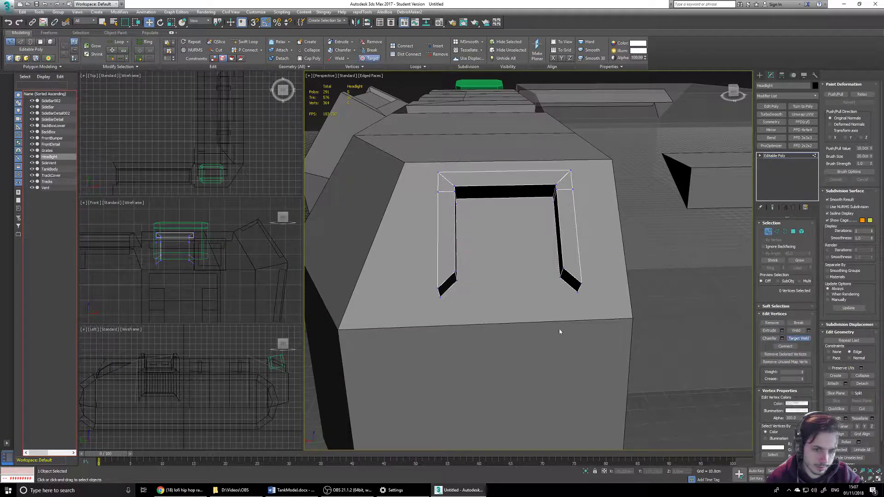
{"action": "left_click", "coordinate": [440, 297]}
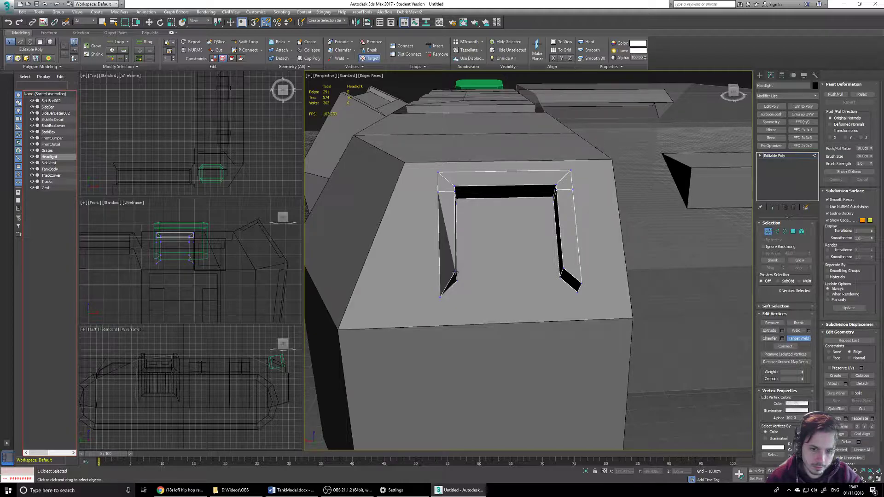
{"action": "left_click", "coordinate": [455, 280]}
{"action": "middle_click_drag", "start_coordinate": [565, 277], "coordinate": [572, 263], "text": "alt"}
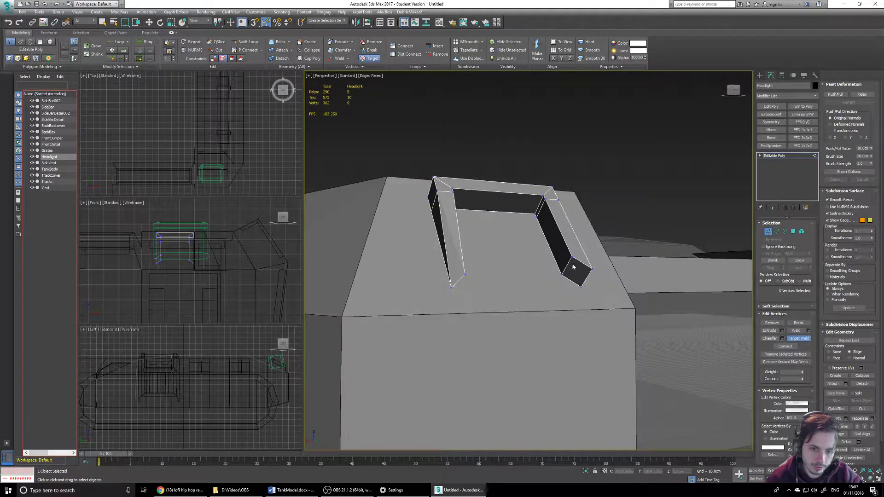
{"action": "left_click", "coordinate": [563, 275]}
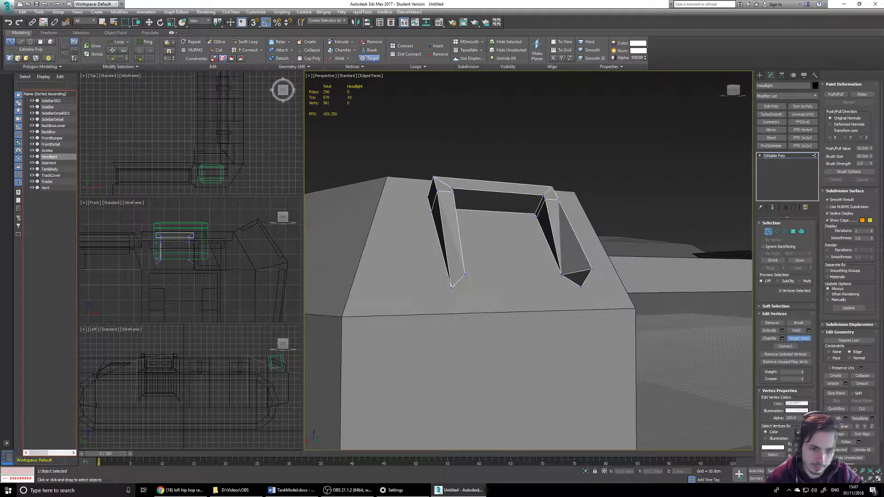
{"action": "left_click", "coordinate": [590, 270]}
{"action": "left_click", "coordinate": [581, 286]}
{"action": "middle_click_drag", "start_coordinate": [573, 284], "coordinate": [549, 273], "text": "alt"}
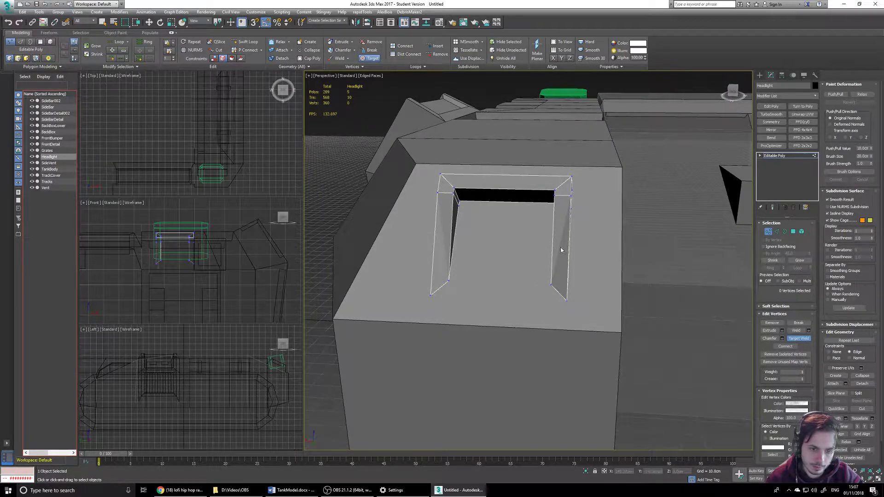
{"action": "right_click", "coordinate": [503, 308]}
Select the outer lower vertex of each leg and slide both up along their edges by about 2 cm in Y.
{"action": "left_click", "coordinate": [568, 301]}
{"action": "left_click", "coordinate": [430, 295], "text": "ctrl"}
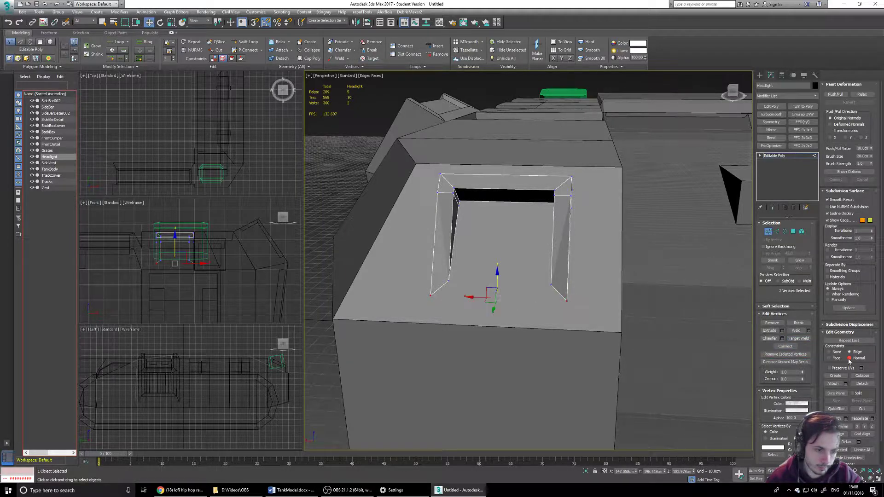
{"action": "middle_click_drag", "start_coordinate": [675, 302], "coordinate": [487, 288], "text": "alt"}
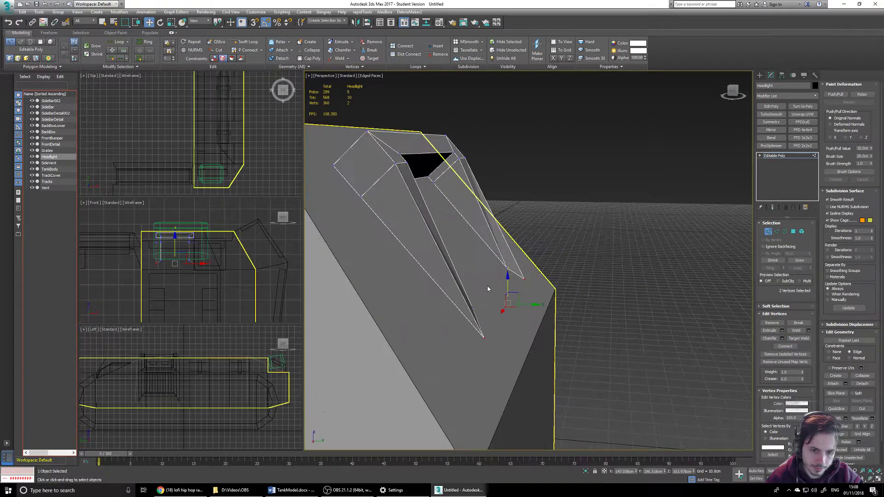
{"action": "left_click_drag", "start_coordinate": [507, 280], "coordinate": [512, 260]}
{"action": "mouse_move", "coordinate": [499, 281]}
{"action": "middle_mouse_down", "text": "alt"}
{"action": "mouse_move", "coordinate": [451, 278]}
{"action": "mouse_move", "coordinate": [438, 261]}
{"action": "mouse_move", "coordinate": [445, 253]}
{"action": "mouse_move", "coordinate": [488, 295]}
{"action": "mouse_move", "coordinate": [507, 291]}
{"action": "middle_mouse_up", "text": "alt"}
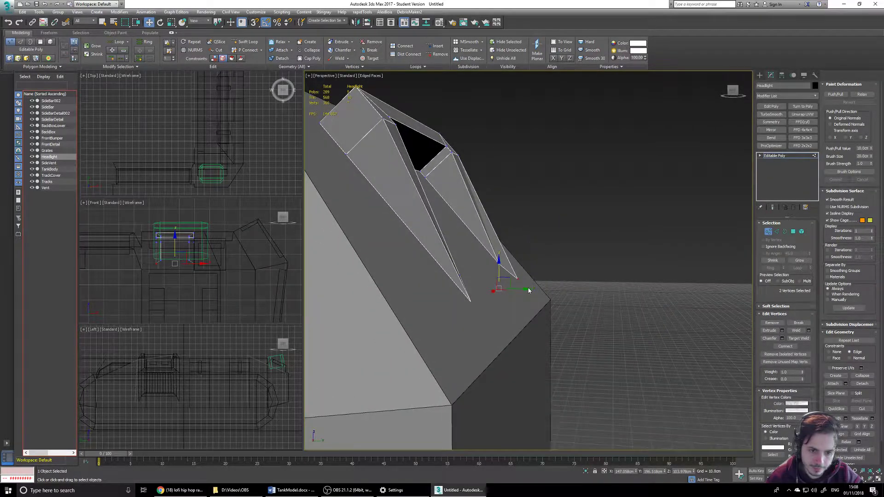
{"action": "left_click_drag", "start_coordinate": [522, 289], "coordinate": [505, 288]}
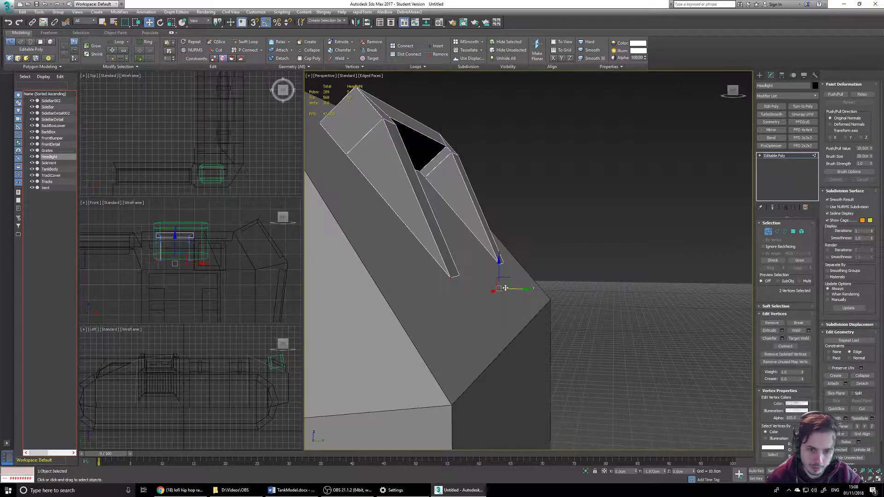
{"action": "middle_click_drag", "start_coordinate": [489, 300], "coordinate": [573, 280], "text": "alt"}
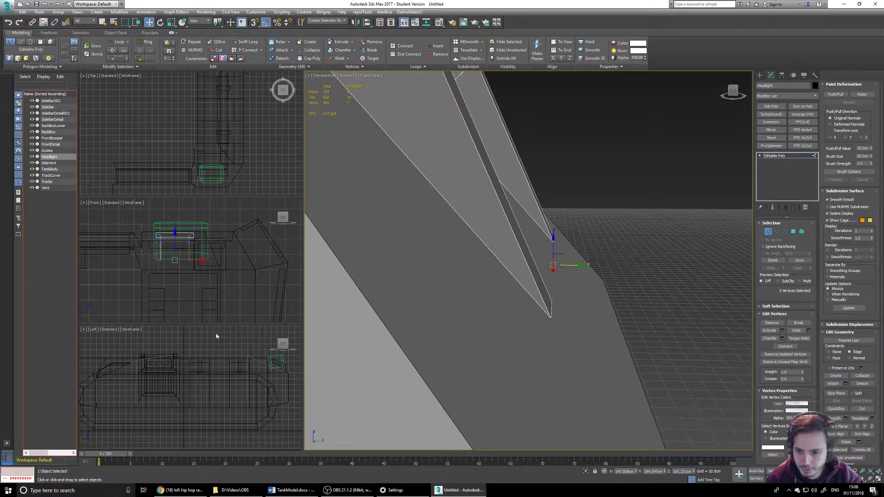
Try to fine-tune the height of the two selected lower vertices by nudging them slightly along Y.
{"action": "scroll", "coordinate": [170, 261], "scroll_direction": "up", "scroll_amount": 10}
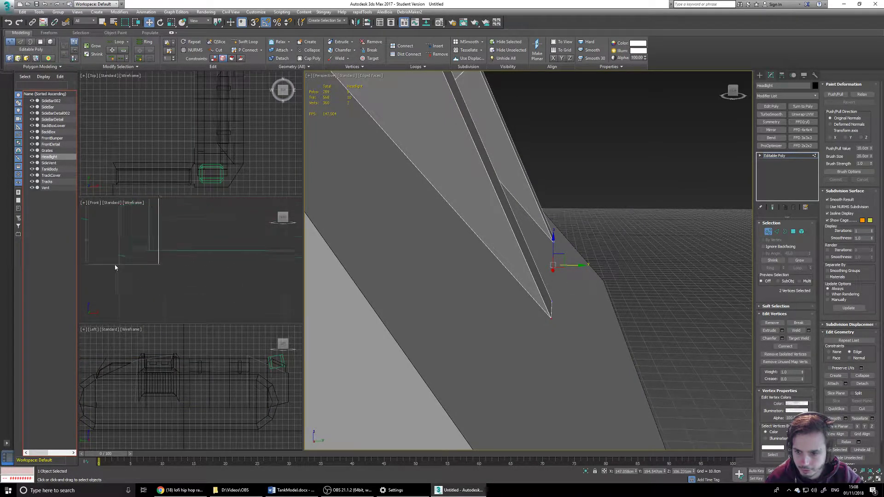
{"action": "scroll", "coordinate": [120, 268], "scroll_direction": "down", "scroll_amount": 2}
{"action": "middle_click_drag", "start_coordinate": [136, 275], "coordinate": [179, 262]}
{"action": "scroll", "coordinate": [149, 255], "scroll_direction": "up", "scroll_amount": 3}
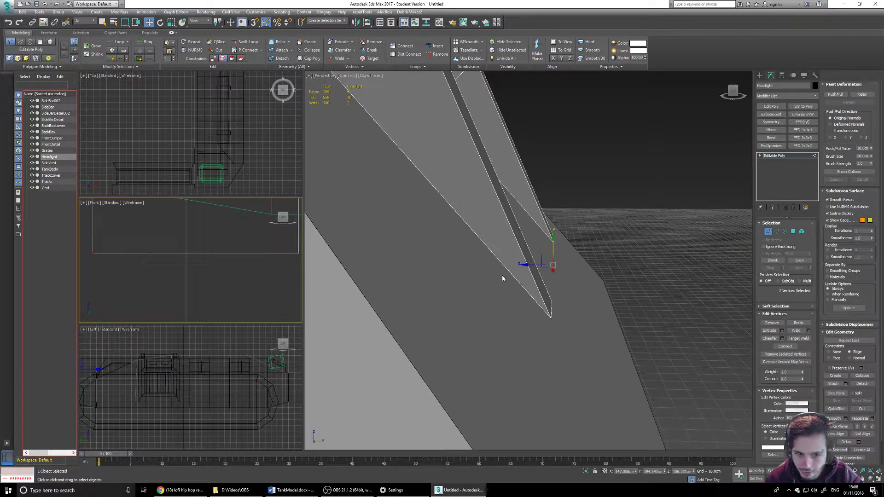
{"action": "right_click", "coordinate": [533, 266]}
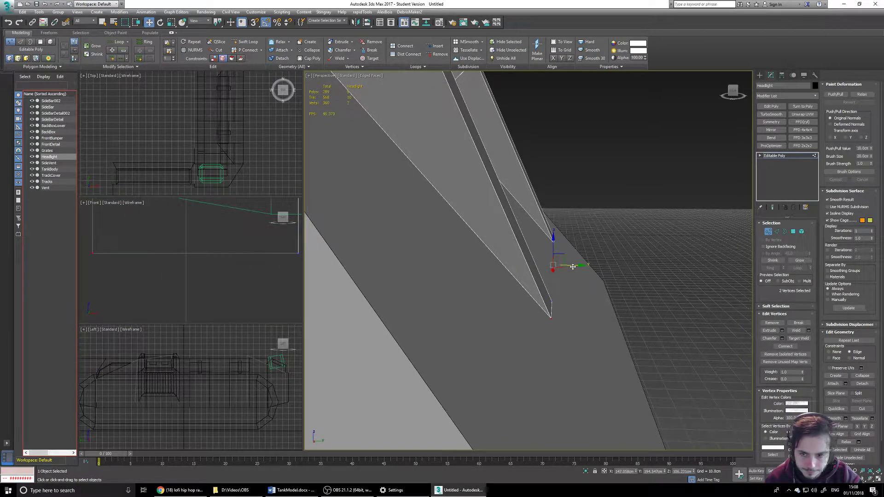
{"action": "left_click_drag", "start_coordinate": [572, 266], "coordinate": [572, 265]}
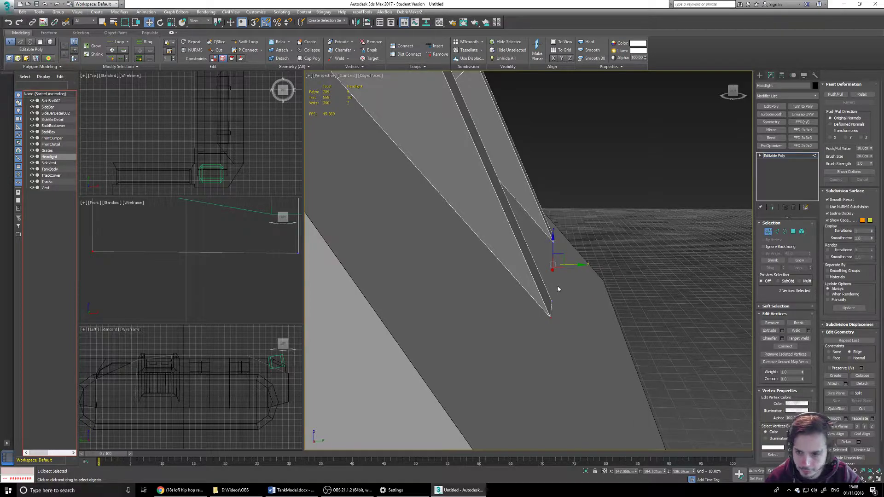
{"action": "middle_click_drag", "start_coordinate": [584, 304], "coordinate": [571, 302]}
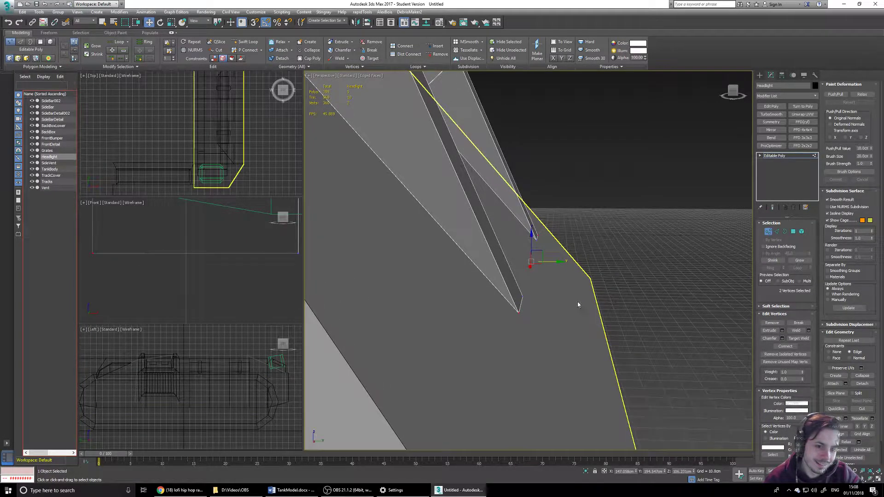
Select the bottom edge of each headlight leg and try making both edges planar in Y.
{"action": "left_click", "coordinate": [777, 232]}
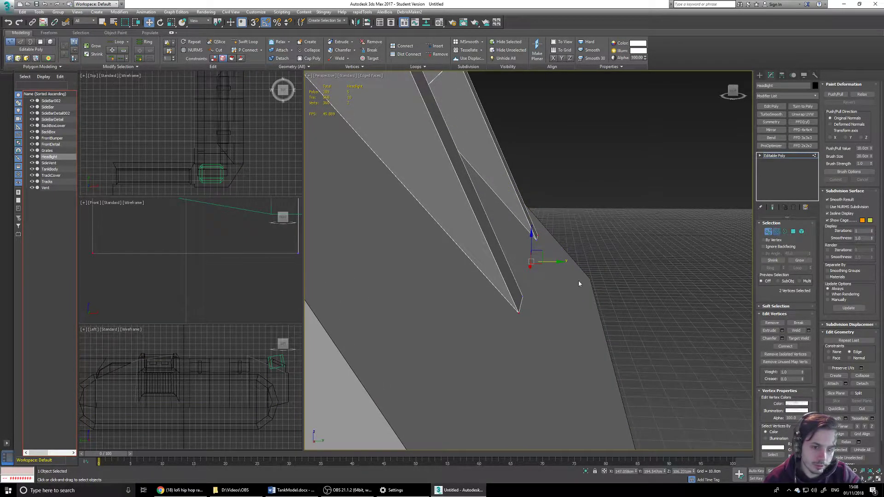
{"action": "left_click", "coordinate": [523, 305]}
{"action": "middle_click_drag", "start_coordinate": [559, 236], "coordinate": [662, 218], "text": "alt"}
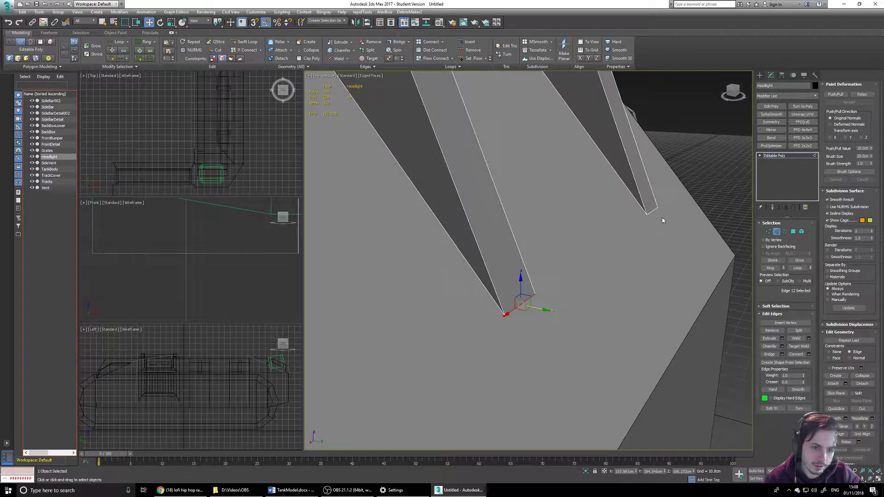
{"action": "left_click", "coordinate": [653, 214], "text": "ctrl"}
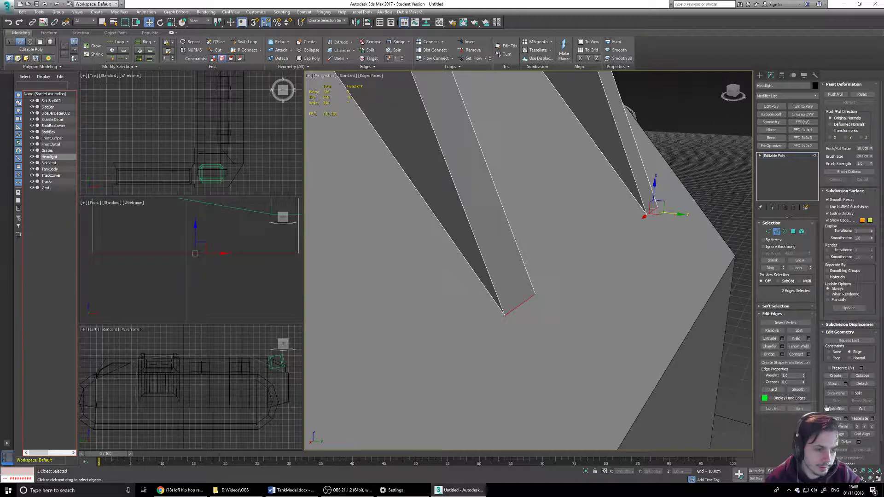
{"action": "left_click", "coordinate": [864, 427]}
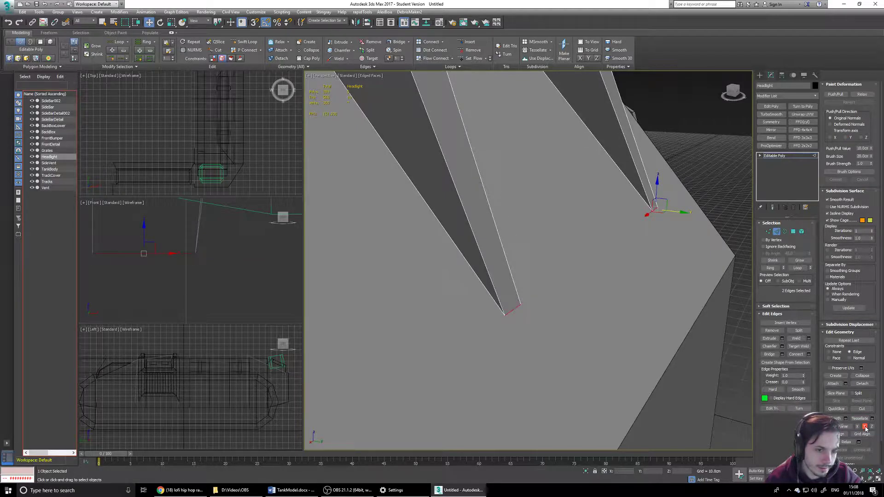
{"action": "scroll", "coordinate": [603, 326], "scroll_direction": "down", "scroll_amount": 6}
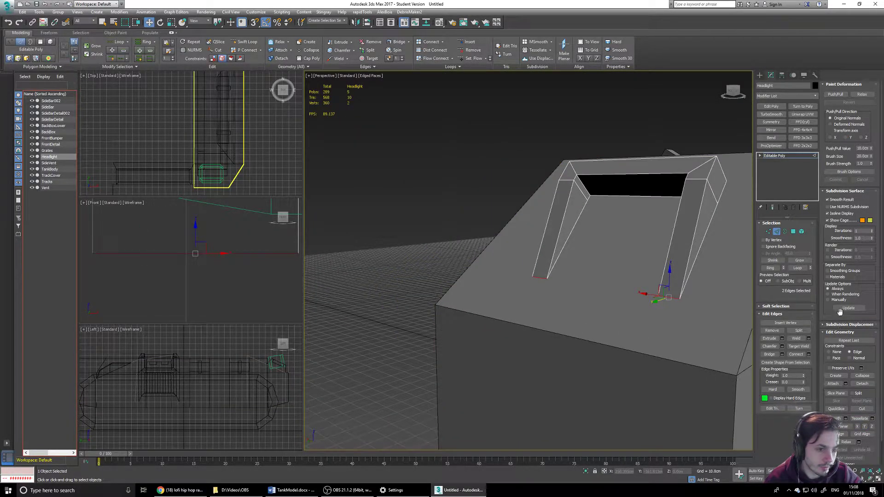
With constraints set to None, make both bottom edges planar in Z and move them slightly outward along Y.
{"action": "left_click", "coordinate": [829, 353]}
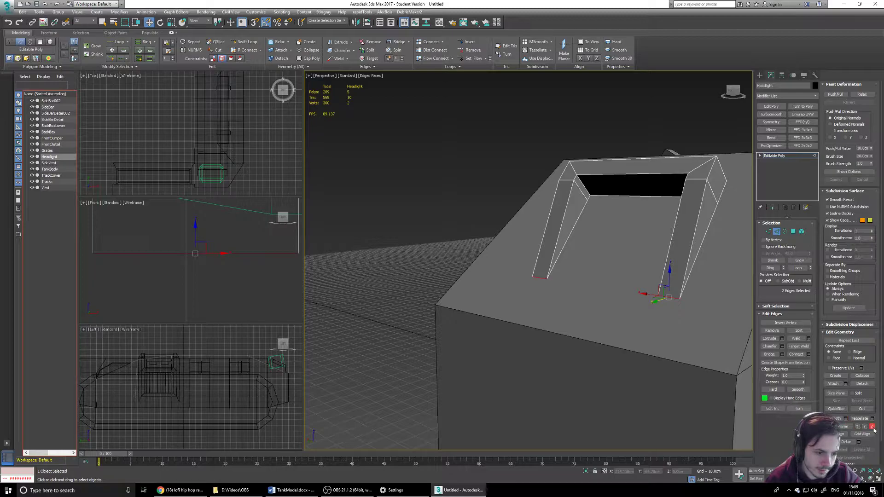
{"action": "middle_click_drag", "start_coordinate": [622, 311], "coordinate": [706, 307], "text": "alt"}
{"action": "scroll", "coordinate": [589, 289], "scroll_direction": "up", "scroll_amount": 5}
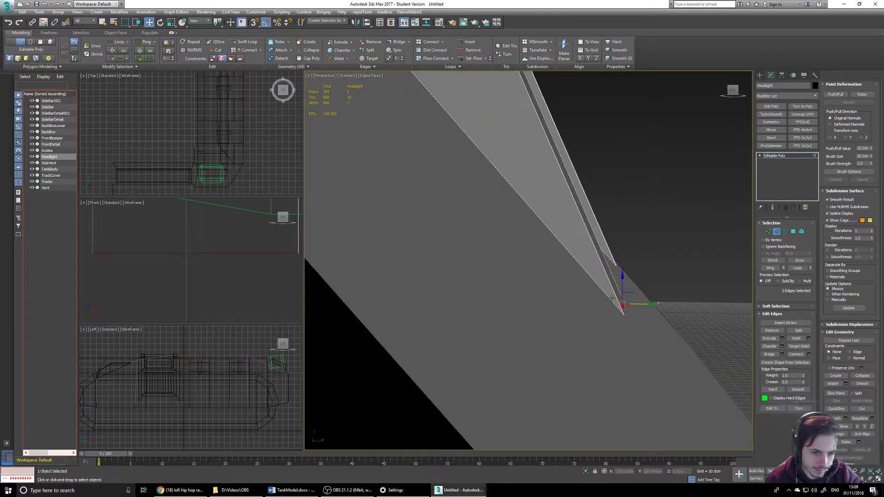
{"action": "left_click_drag", "start_coordinate": [651, 305], "coordinate": [651, 305]}
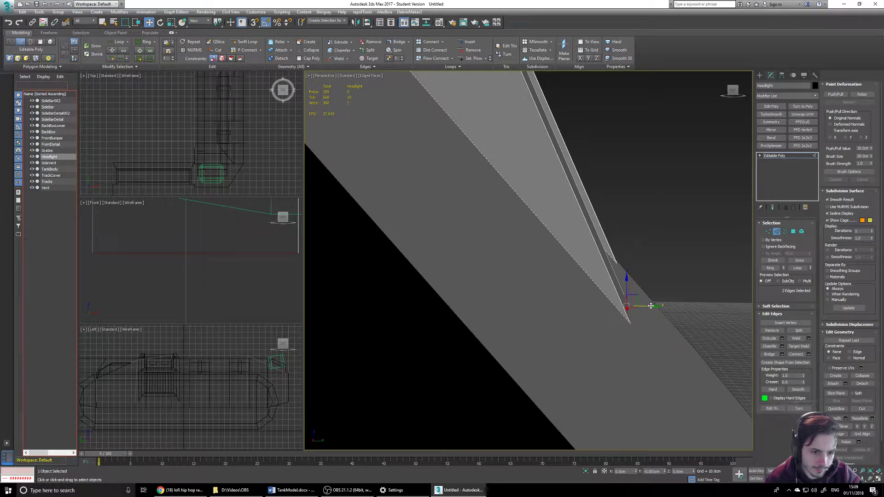
{"action": "middle_click_drag", "start_coordinate": [652, 318], "coordinate": [638, 318], "text": "alt"}
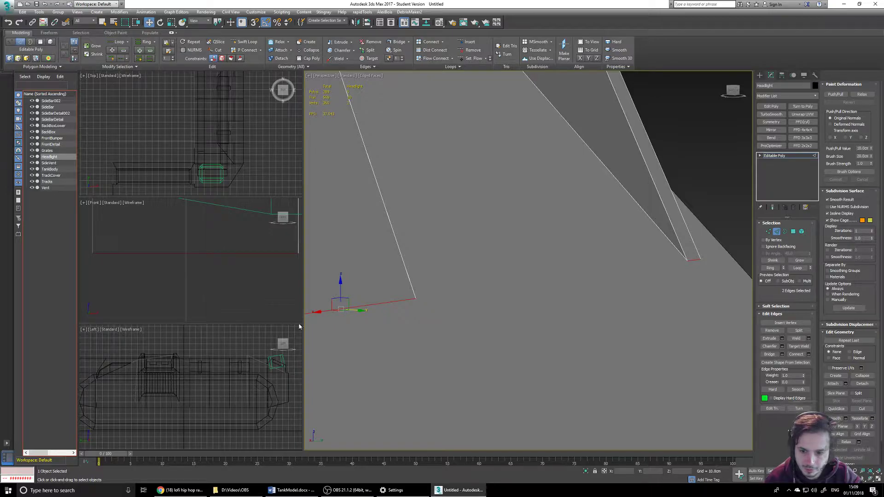
Try selecting the vertices of the headlight's raised upper frame, using see-through display to reach the hidden ones.
{"action": "scroll", "coordinate": [473, 286], "scroll_direction": "down", "scroll_amount": 5}
{"action": "middle_click_drag", "start_coordinate": [460, 280], "coordinate": [585, 302], "text": "alt"}
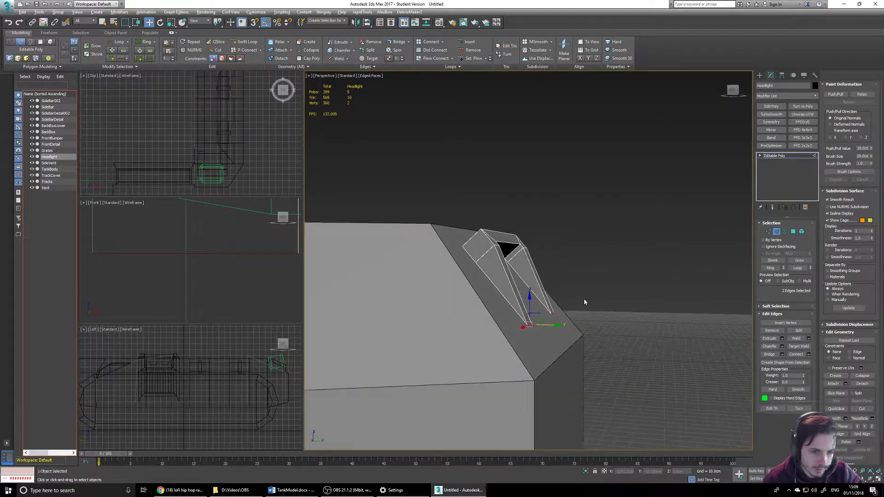
{"action": "middle_click_drag", "start_coordinate": [597, 211], "coordinate": [550, 282], "text": "alt"}
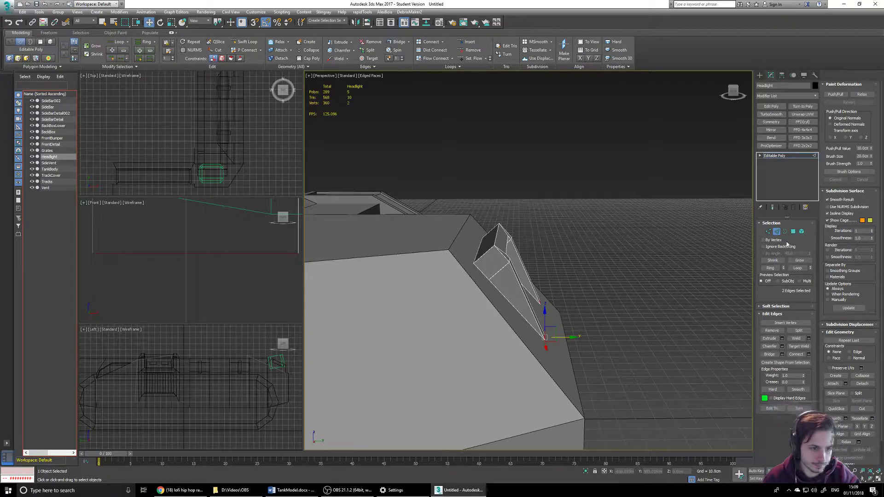
{"action": "left_click", "coordinate": [769, 231]}
{"action": "middle_click_drag", "start_coordinate": [537, 276], "coordinate": [524, 261], "text": "alt"}
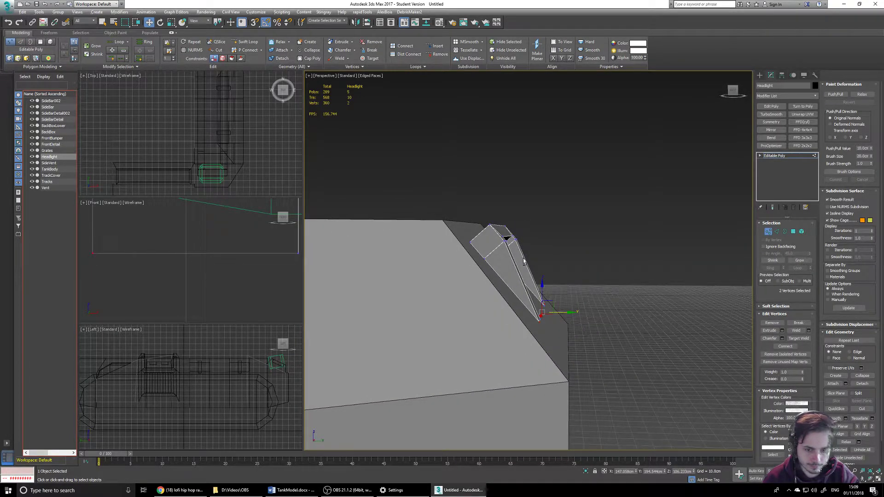
{"action": "left_click_drag", "start_coordinate": [475, 253], "coordinate": [549, 244]}
{"action": "middle_click_drag", "start_coordinate": [548, 244], "coordinate": [556, 279], "text": "alt"}
{"action": "left_click", "coordinate": [460, 229], "text": "alt"}
{"action": "middle_click_drag", "start_coordinate": [460, 229], "coordinate": [443, 230], "text": "alt"}
{"action": "key", "text": "alt+x"}
{"action": "middle_click_drag", "start_coordinate": [518, 243], "coordinate": [536, 248], "text": "alt"}
{"action": "scroll", "coordinate": [536, 248], "scroll_direction": "up", "scroll_amount": 4}
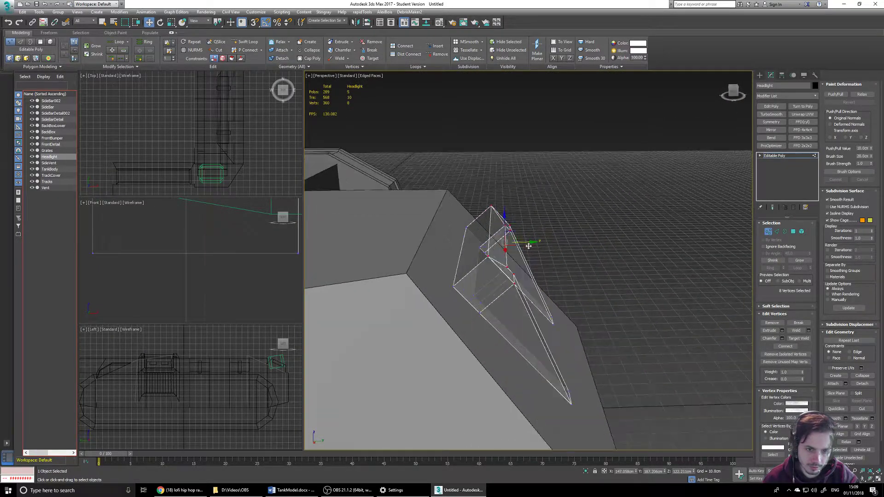
Try region-selecting the headlight's vertices with Ignore Backfacing on and off, in both see-through and solid display.
{"action": "left_click", "coordinate": [763, 247]}
{"action": "middle_click_drag", "start_coordinate": [565, 295], "coordinate": [540, 279], "text": "alt"}
{"action": "left_click_drag", "start_coordinate": [621, 165], "coordinate": [335, 384]}
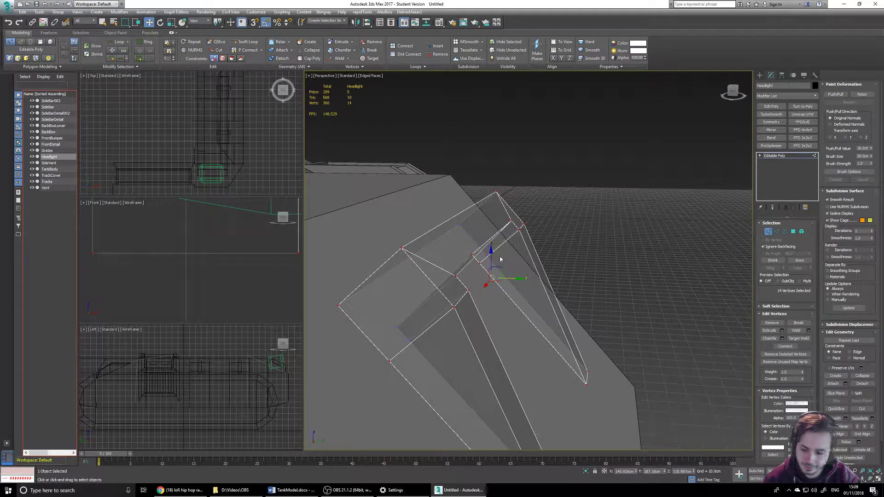
{"action": "key", "text": "alt+x"}
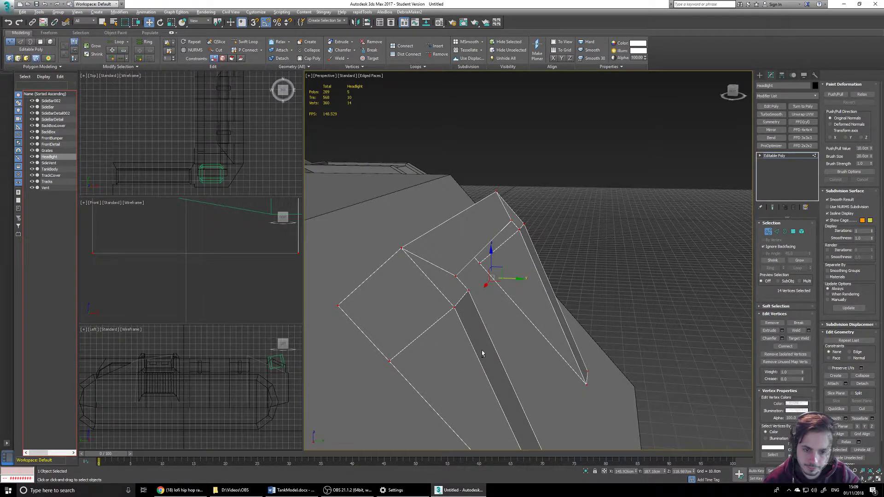
{"action": "key", "text": "alt+x"}
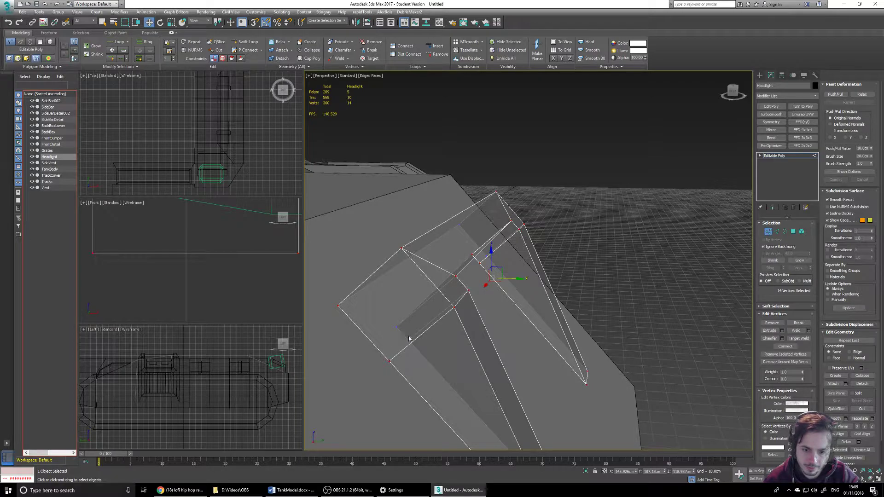
{"action": "left_click", "coordinate": [764, 247]}
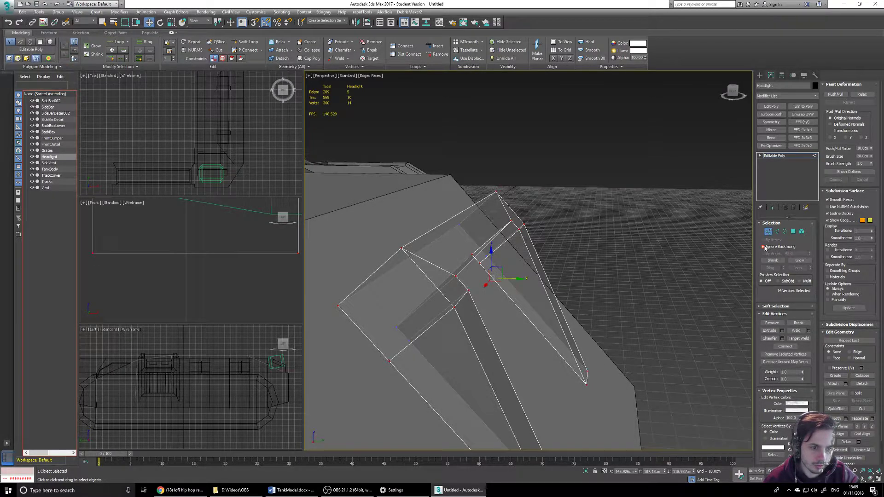
{"action": "left_click", "coordinate": [585, 164]}
{"action": "left_click_drag", "start_coordinate": [596, 157], "coordinate": [336, 387]}
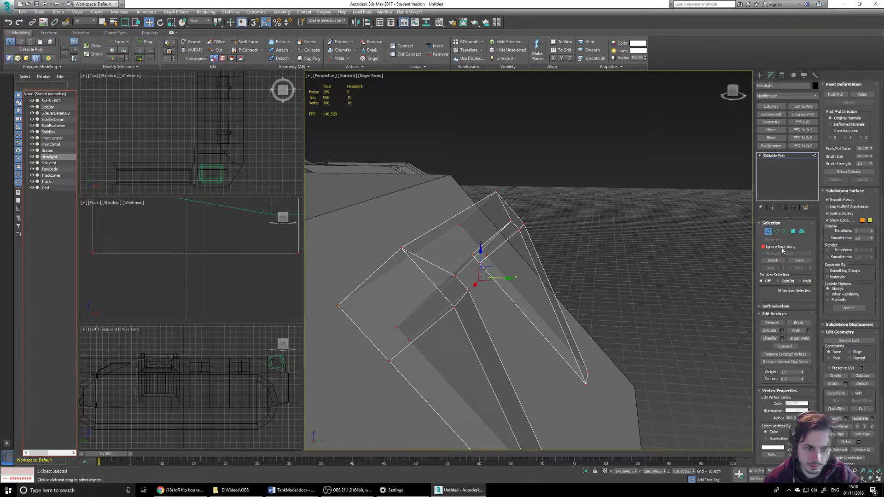
{"action": "left_click_drag", "start_coordinate": [363, 338], "coordinate": [362, 340], "text": "alt"}
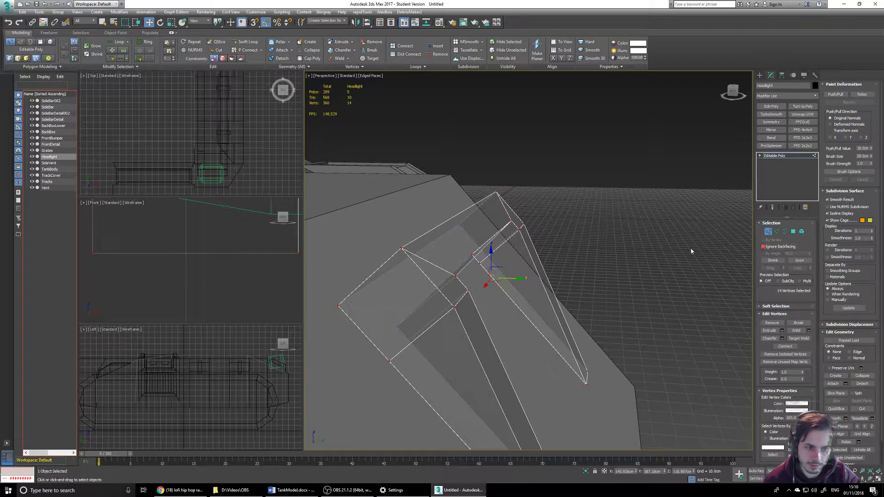
{"action": "middle_click_drag", "start_coordinate": [413, 257], "coordinate": [415, 257], "text": "alt"}
{"action": "key", "text": "alt+x"}
{"action": "middle_click_drag", "start_coordinate": [486, 241], "coordinate": [544, 253], "text": "alt"}
{"action": "left_click_drag", "start_coordinate": [450, 276], "coordinate": [450, 276]}
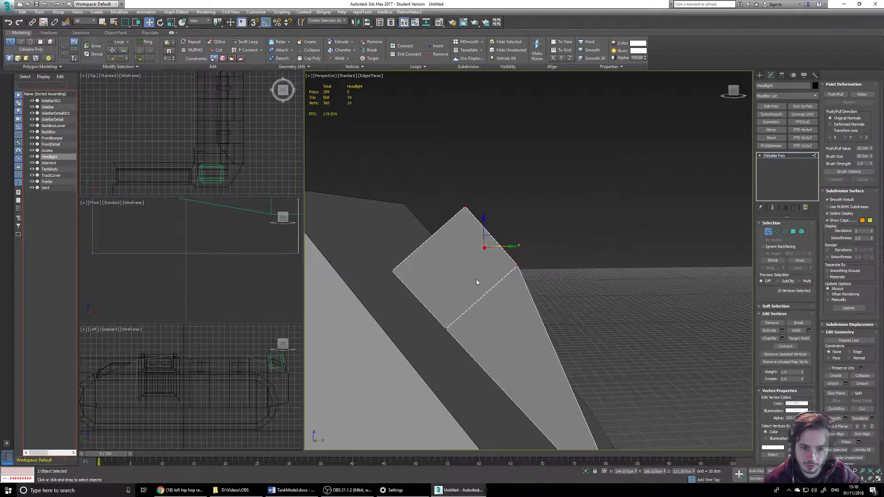
With see-through display on, narrow the selection to four vertices on the headlight frame's front rim.
{"action": "key", "text": "alt+x"}
{"action": "middle_click_drag", "start_coordinate": [468, 286], "coordinate": [477, 256], "text": "alt"}
{"action": "left_click", "coordinate": [465, 260], "text": "ctrl"}
{"action": "left_click_drag", "start_coordinate": [430, 310], "coordinate": [382, 358], "text": "ctrl"}
{"action": "middle_click_drag", "start_coordinate": [421, 338], "coordinate": [462, 333], "text": "alt"}
{"action": "left_click_drag", "start_coordinate": [463, 333], "coordinate": [417, 288], "text": "alt"}
{"action": "middle_click_drag", "start_coordinate": [498, 289], "coordinate": [489, 230], "text": "alt"}
{"action": "left_click_drag", "start_coordinate": [514, 240], "coordinate": [558, 237]}
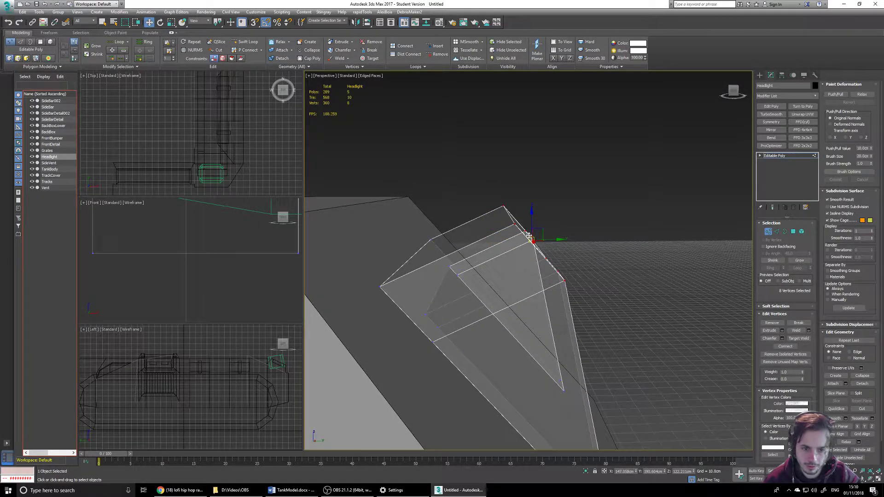
{"action": "middle_click_drag", "start_coordinate": [512, 197], "coordinate": [511, 198], "text": "alt"}
{"action": "left_click_drag", "start_coordinate": [500, 211], "coordinate": [531, 188]}
{"action": "middle_click_drag", "start_coordinate": [565, 230], "coordinate": [496, 237], "text": "alt"}
{"action": "left_click", "coordinate": [500, 228], "text": "ctrl"}
{"action": "left_click", "coordinate": [577, 262], "text": "ctrl"}
{"action": "middle_click_drag", "start_coordinate": [578, 272], "coordinate": [545, 229], "text": "alt"}
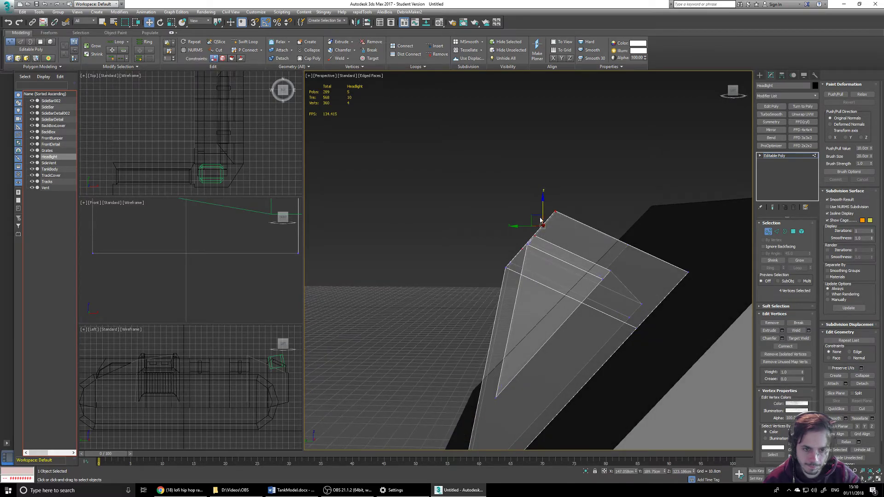
Try moving the four selected rim vertices outward, then undo the move, deselect them and restore solid display.
{"action": "left_click_drag", "start_coordinate": [532, 215], "coordinate": [521, 205]}
{"action": "key", "text": "ctrl+z"}
{"action": "left_click", "coordinate": [609, 177]}
{"action": "middle_click_drag", "start_coordinate": [484, 230], "coordinate": [620, 238], "text": "alt"}
{"action": "middle_click_drag", "start_coordinate": [601, 277], "coordinate": [584, 219]}
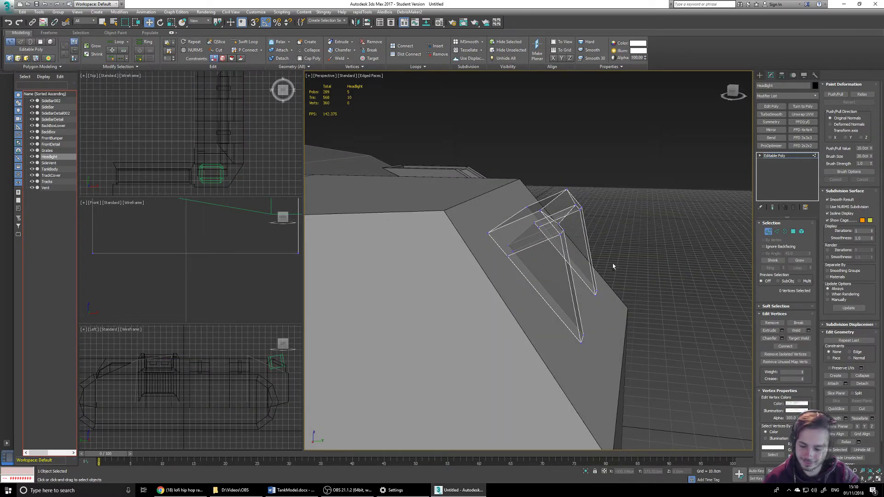
{"action": "key", "text": "alt+x"}
{"action": "scroll", "coordinate": [558, 245], "scroll_direction": "down", "scroll_amount": 5}
{"action": "mouse_move", "coordinate": [558, 244]}
{"action": "middle_mouse_down", "text": "alt"}
{"action": "mouse_move", "coordinate": [460, 253]}
{"action": "mouse_move", "coordinate": [602, 253]}
{"action": "mouse_move", "coordinate": [574, 250]}
{"action": "middle_mouse_up", "text": "alt"}
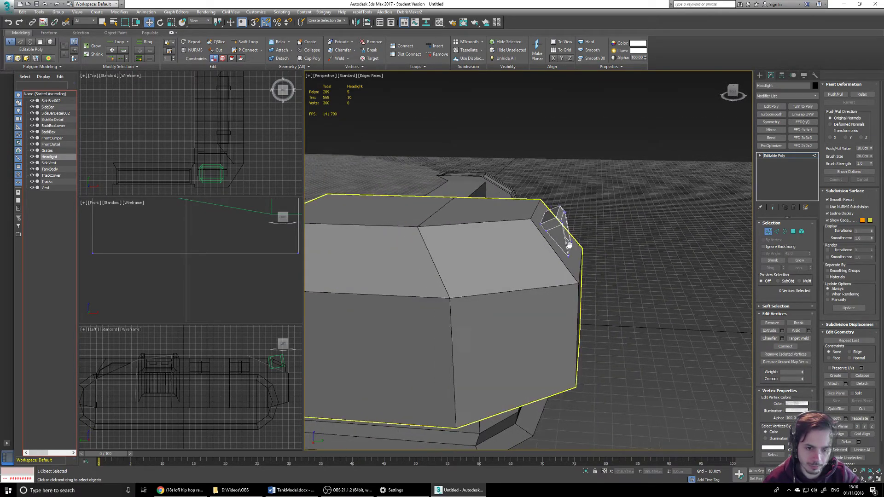
{"action": "middle_click_drag", "start_coordinate": [556, 245], "coordinate": [755, 263]}
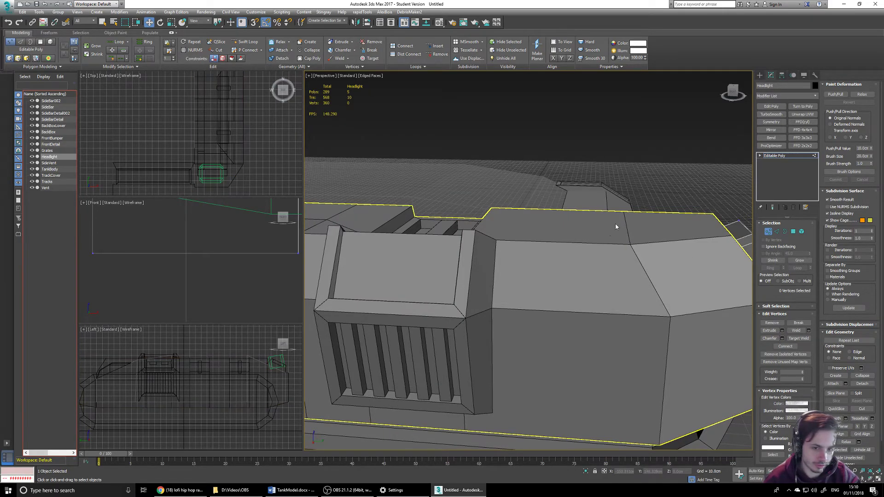
Select the TrackCover's flat top polygon in front of the grate and activate scaling.
{"action": "left_click", "coordinate": [759, 75]}
{"action": "left_click", "coordinate": [655, 264]}
{"action": "left_click", "coordinate": [771, 75]}
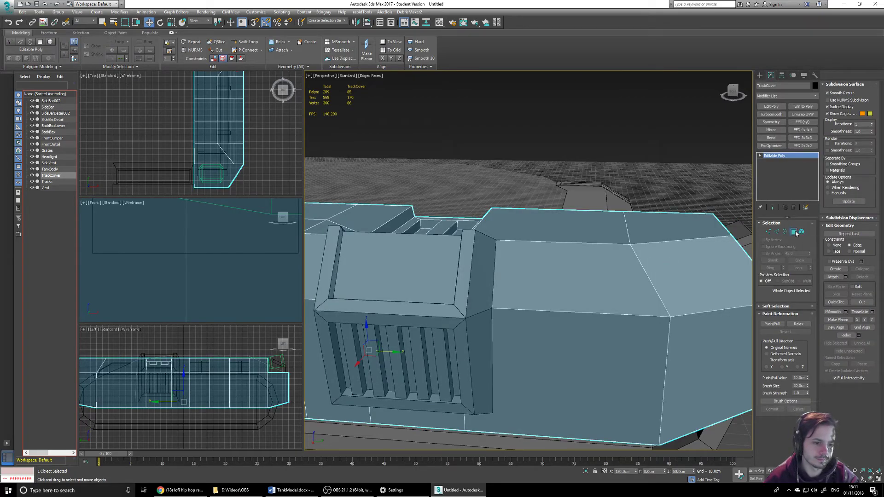
{"action": "left_click", "coordinate": [793, 232]}
{"action": "left_click", "coordinate": [583, 235]}
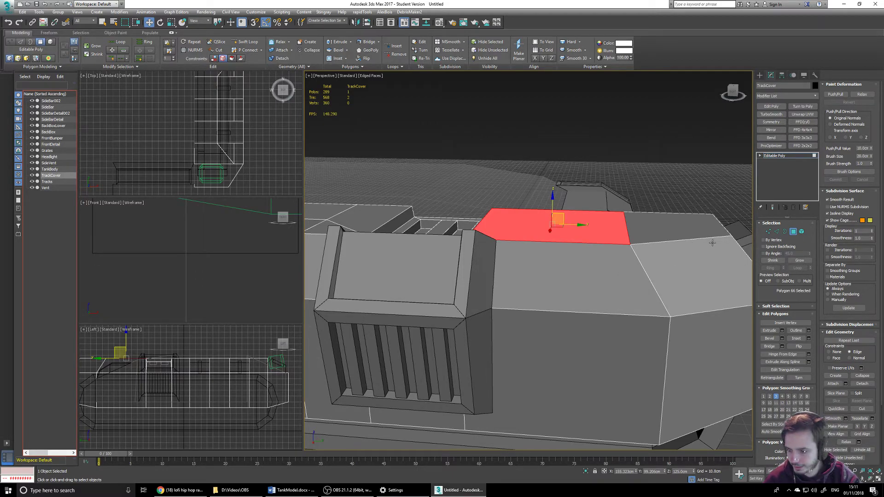
{"action": "middle_click_drag", "start_coordinate": [621, 267], "coordinate": [595, 286], "text": "alt"}
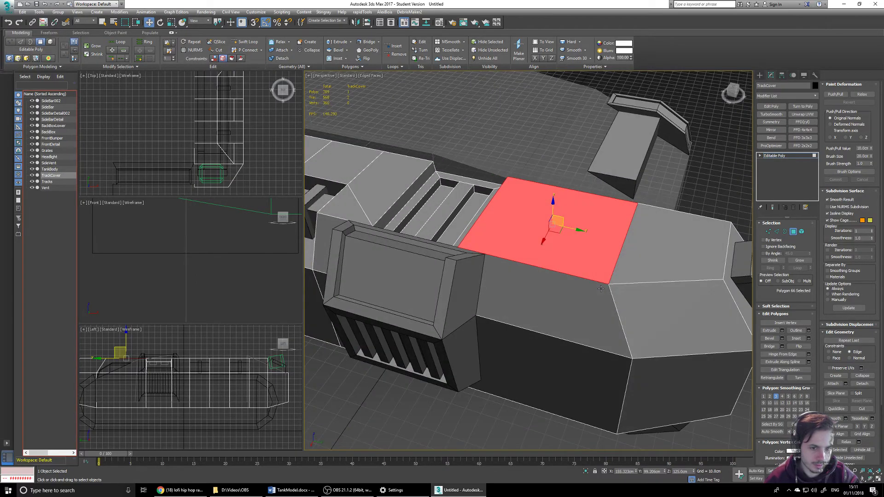
{"action": "left_click", "coordinate": [171, 22]}
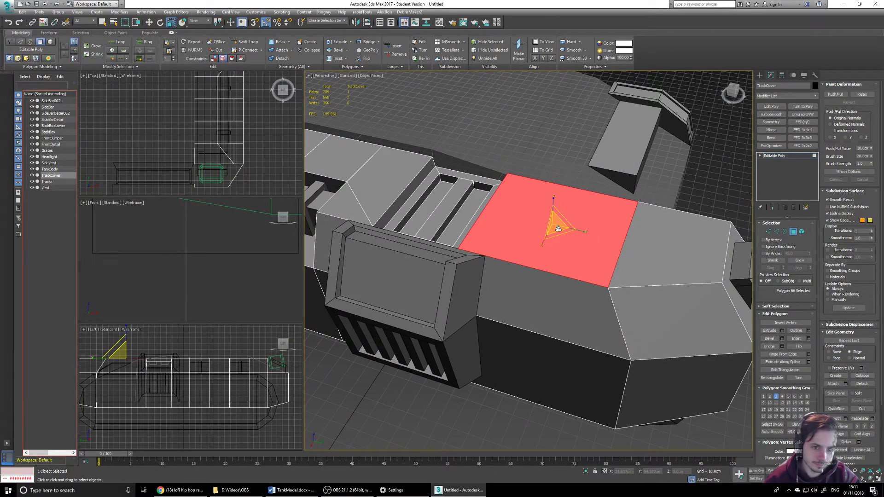
{"action": "left_click_drag", "start_coordinate": [582, 225], "coordinate": [564, 233], "text": "shift"}
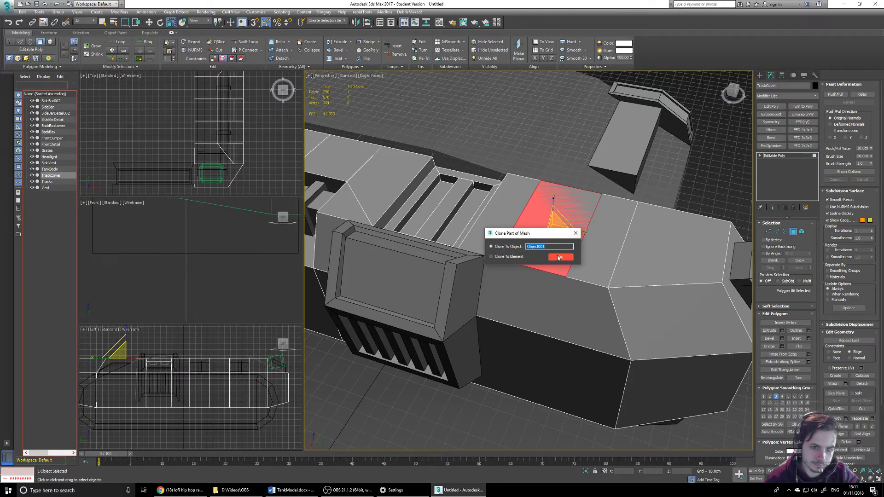
{"action": "left_click", "coordinate": [559, 258]}
{"action": "key", "text": "ctrl+z"}
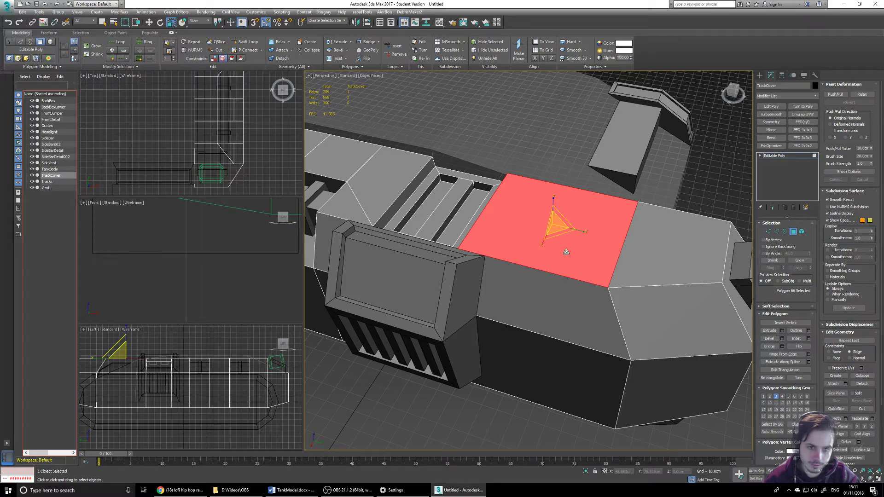
Clone the selected top polygon to a new object named HeadLightTop, scaled down along Y.
{"action": "left_click_drag", "start_coordinate": [568, 232], "coordinate": [554, 230], "text": "shift"}
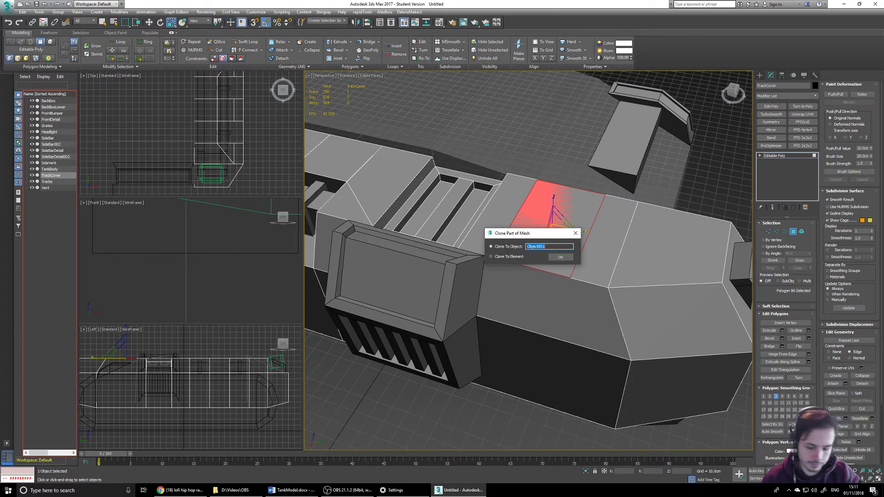
{"action": "type", "text": "HeatLightTop"}
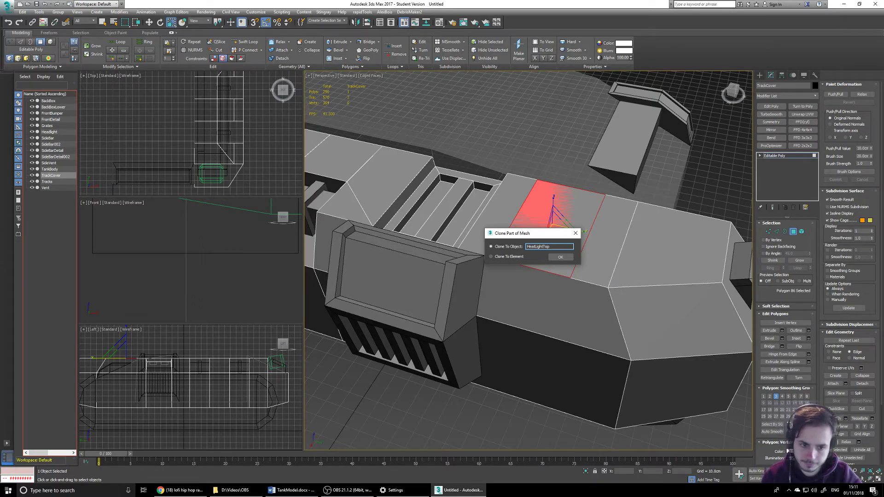
{"action": "key", "text": "Return"}
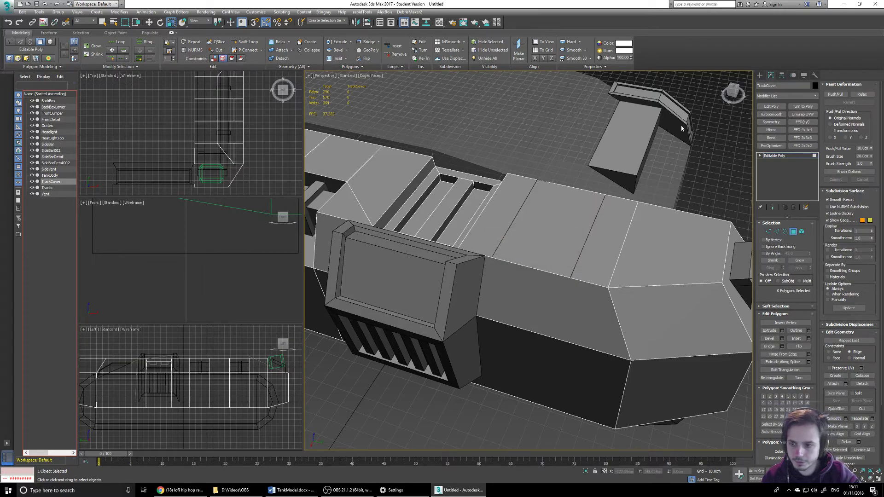
Select the HeadLightTop object and scale its polygon down along X.
{"action": "left_click", "coordinate": [52, 137]}
{"action": "left_click", "coordinate": [785, 232]}
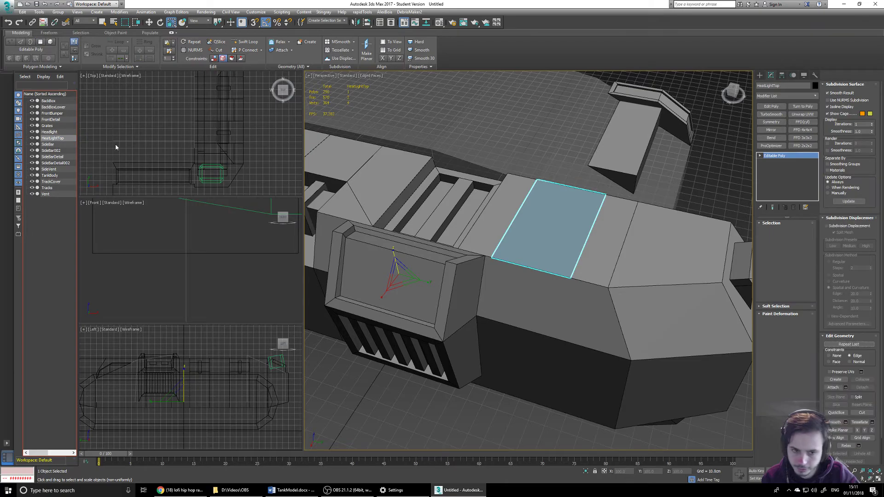
{"action": "left_click", "coordinate": [793, 231]}
{"action": "left_click", "coordinate": [541, 245]}
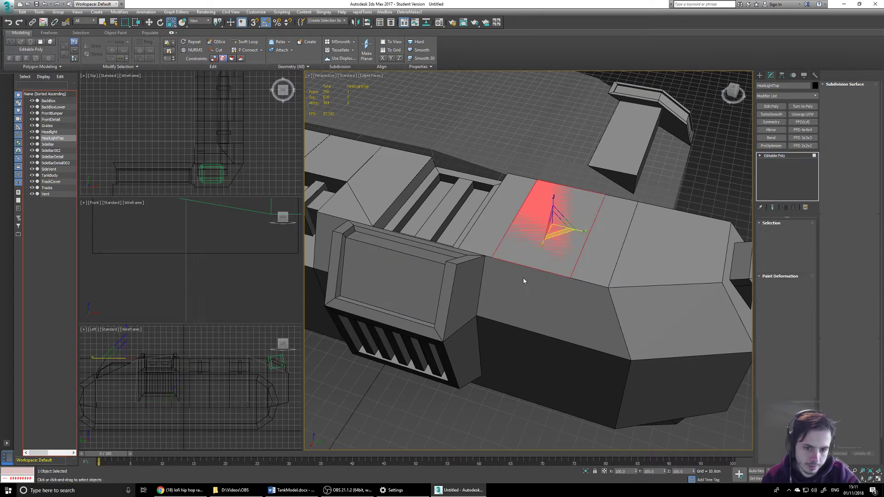
{"action": "left_click_drag", "start_coordinate": [541, 245], "coordinate": [549, 230]}
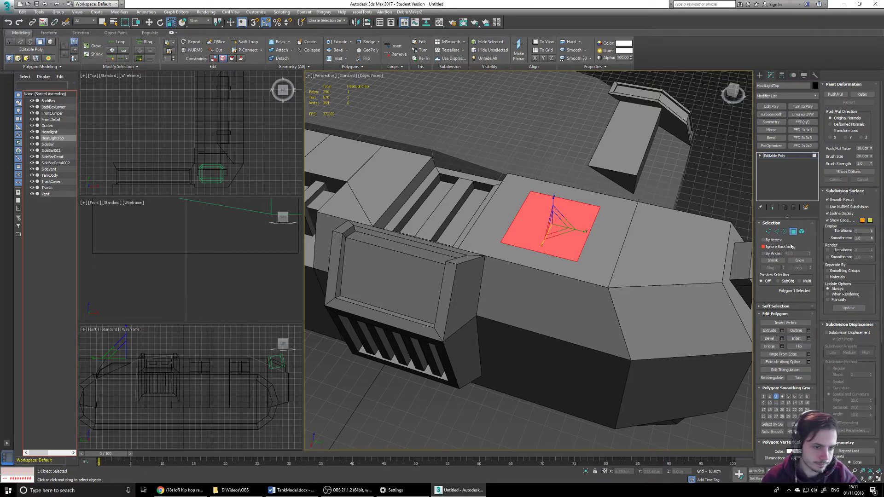
Connect the two opposite long edges of HeadLightTop with one segment across its middle.
{"action": "left_click", "coordinate": [777, 232]}
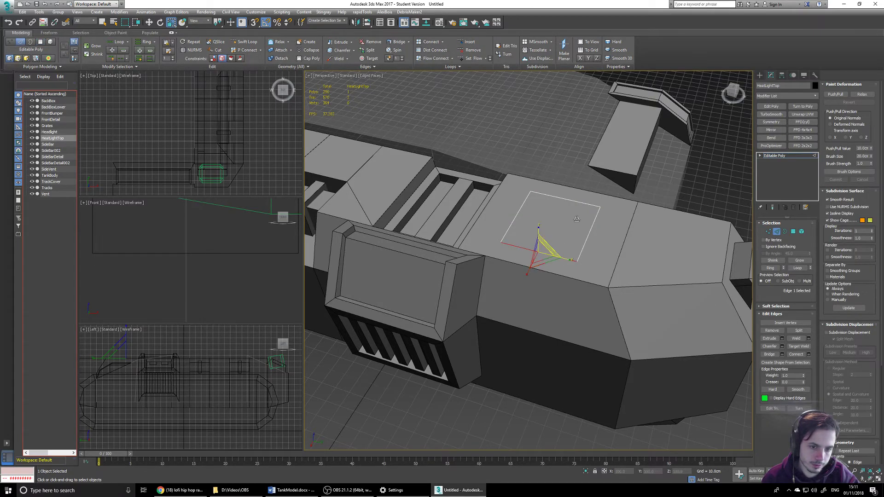
{"action": "left_click", "coordinate": [584, 204], "text": "ctrl"}
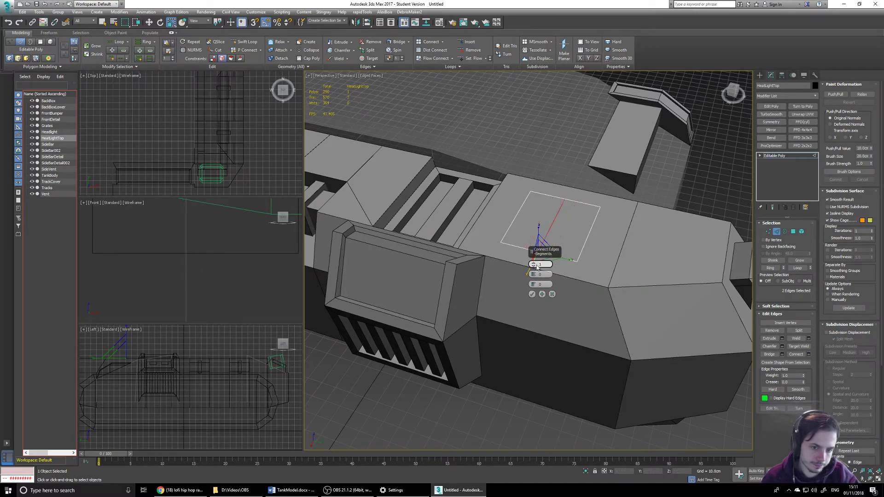
{"action": "left_click", "coordinate": [532, 294]}
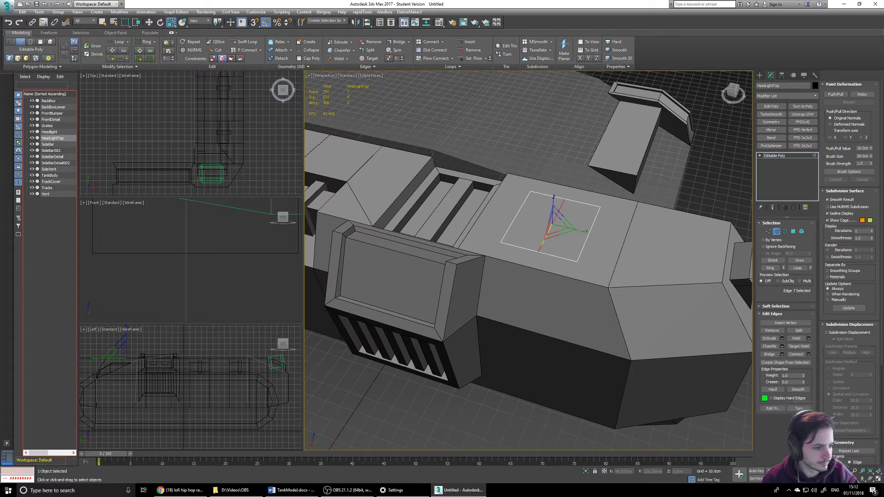
Select both HeadLightTop polygons and bevel them with a height of 10 cm and an outline of -5 cm.
{"action": "left_click", "coordinate": [793, 232]}
{"action": "left_click", "coordinate": [792, 232]}
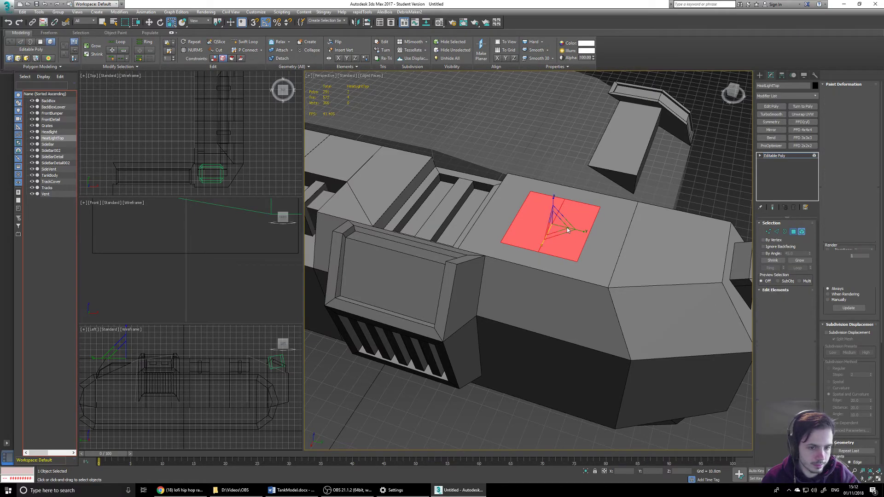
{"action": "left_click", "coordinate": [567, 228]}
{"action": "left_click", "coordinate": [537, 224], "text": "ctrl"}
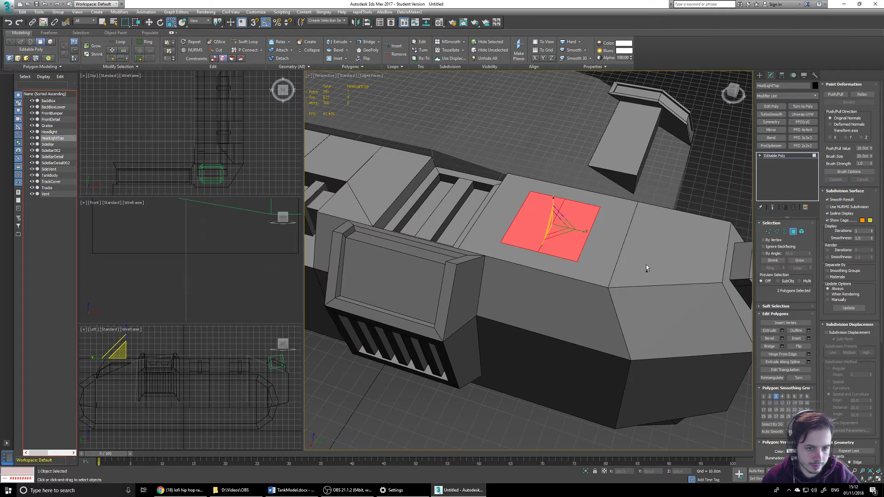
{"action": "left_click", "coordinate": [782, 331]}
{"action": "left_click", "coordinate": [782, 339]}
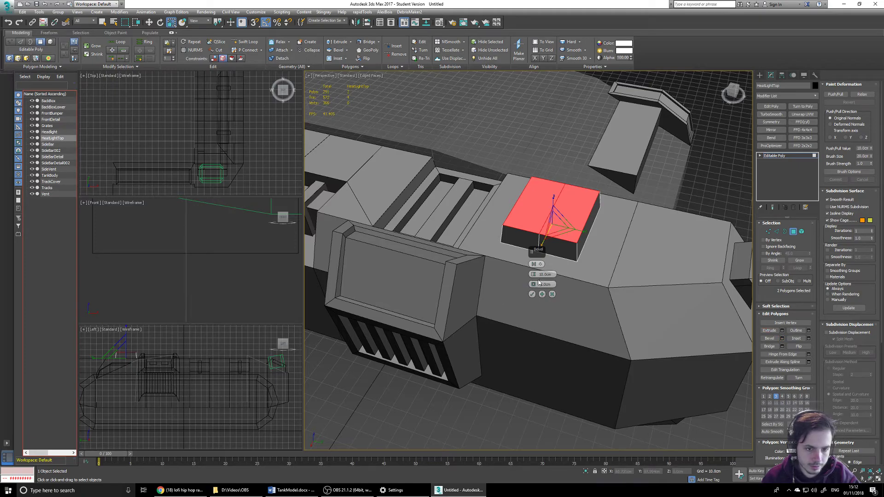
{"action": "type", "text": "-5"}
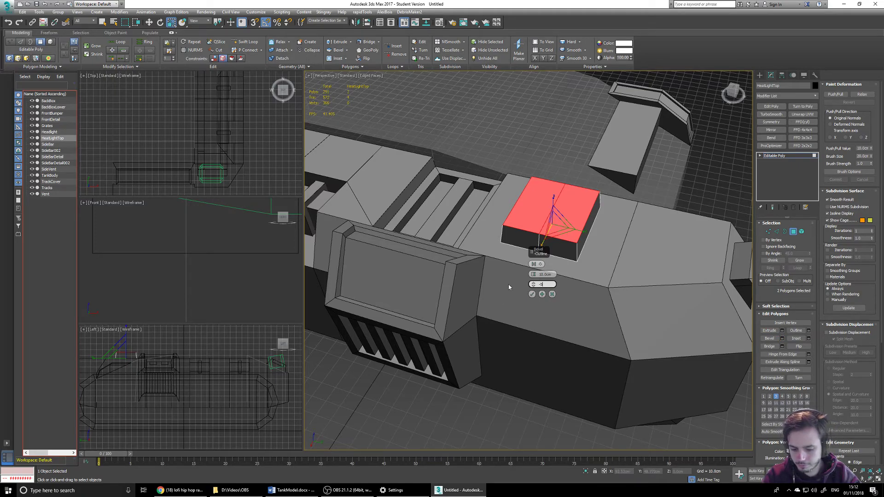
{"action": "key", "text": "Return"}
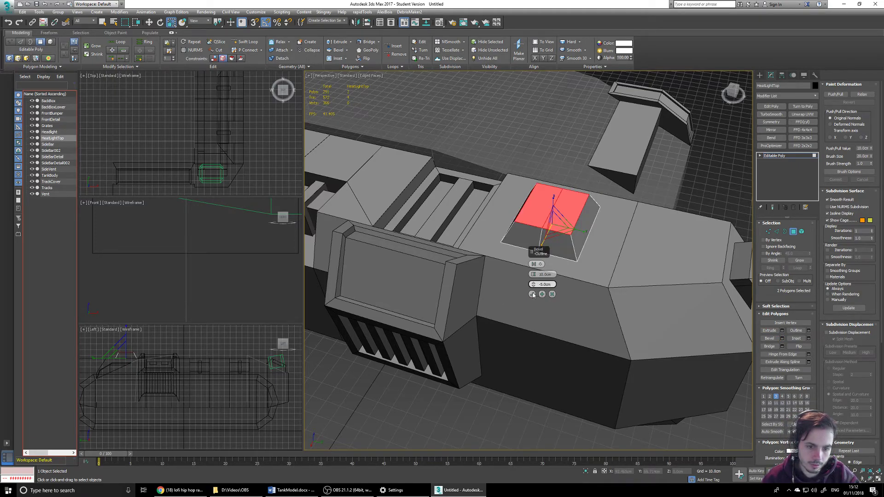
{"action": "left_click", "coordinate": [533, 294]}
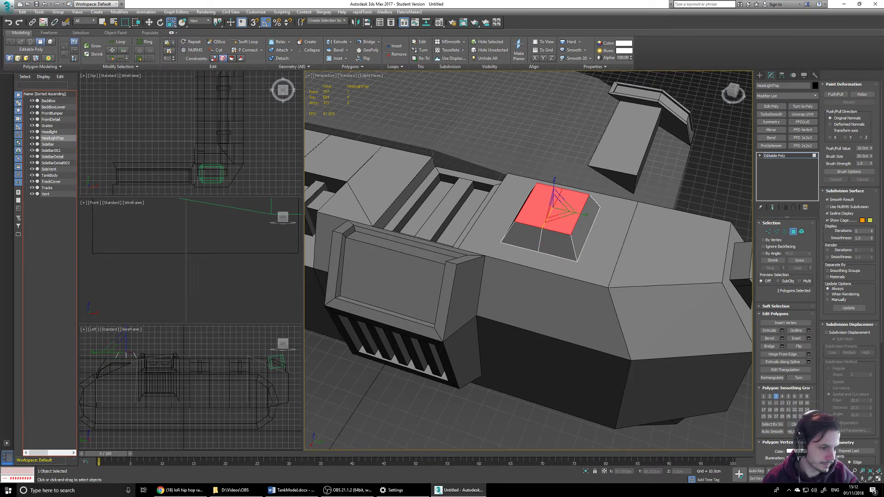
Target-weld the two raised HeadLightTop corner vertices nearest the grate to the base corners below them, forming a slope.
{"action": "left_click", "coordinate": [768, 232]}
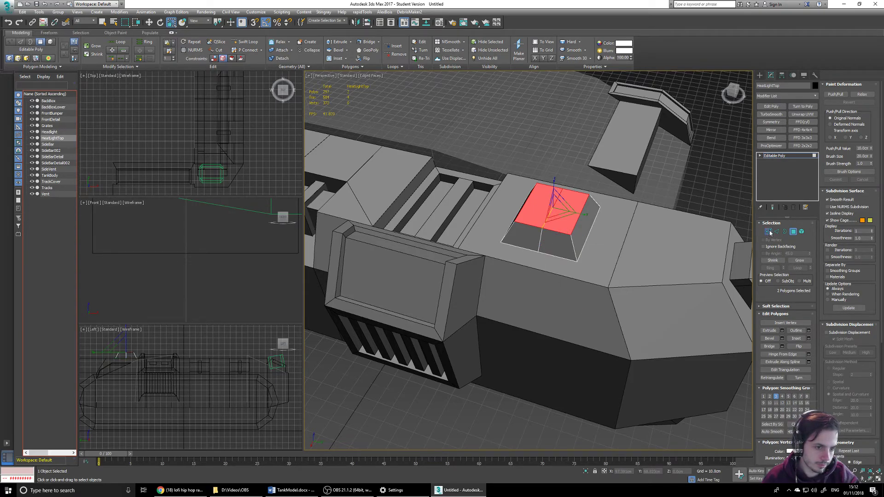
{"action": "left_click", "coordinate": [800, 338]}
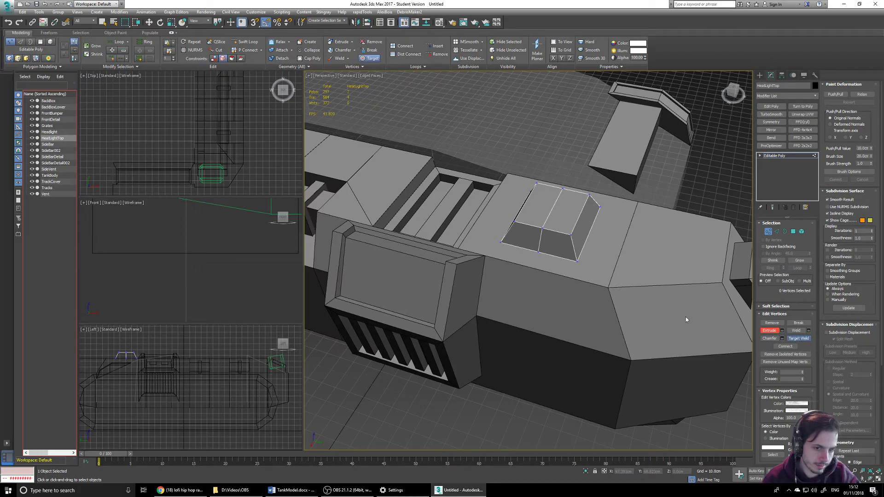
{"action": "middle_click_drag", "start_coordinate": [578, 251], "coordinate": [606, 241], "text": "alt"}
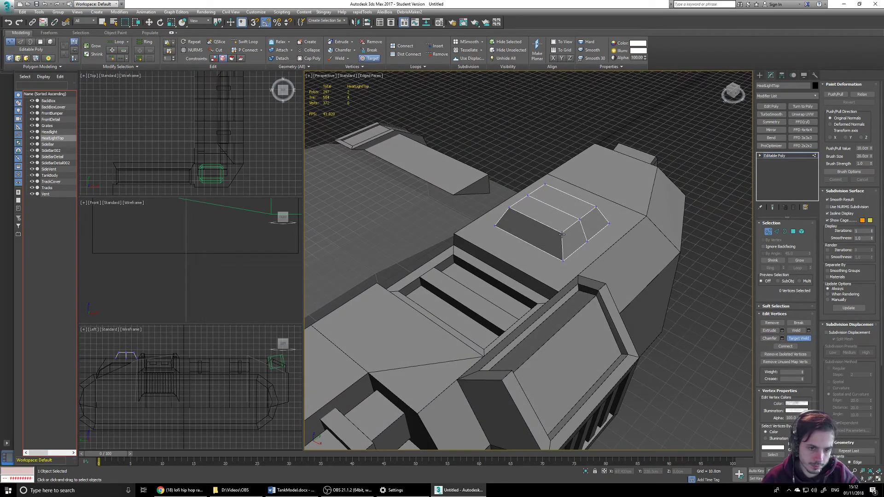
{"action": "left_click", "coordinate": [562, 260]}
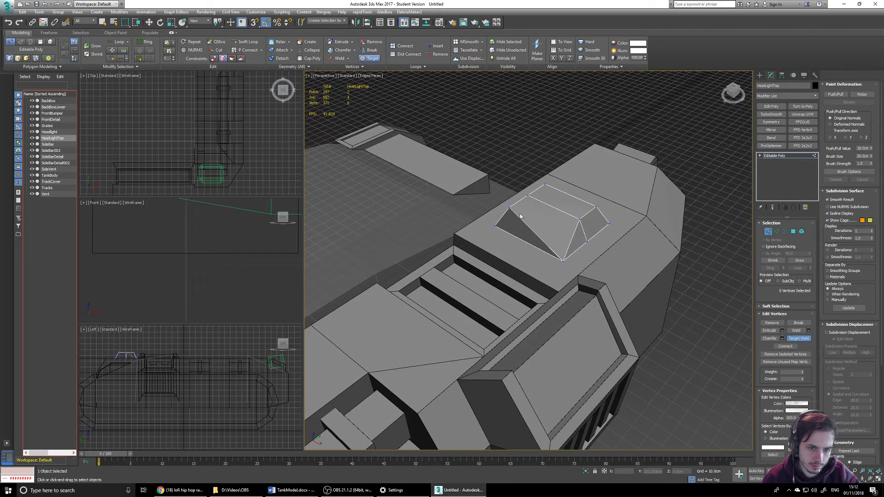
{"action": "left_click", "coordinate": [496, 226]}
{"action": "middle_click_drag", "start_coordinate": [522, 234], "coordinate": [554, 259], "text": "alt"}
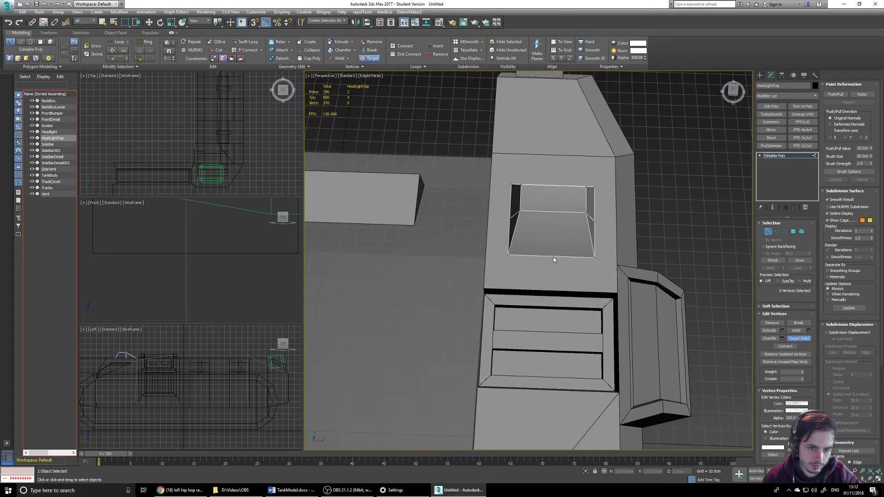
Auto-smooth the sloped HeadLightTop polygon that faces the grate.
{"action": "left_click", "coordinate": [793, 231]}
{"action": "left_click", "coordinate": [558, 237]}
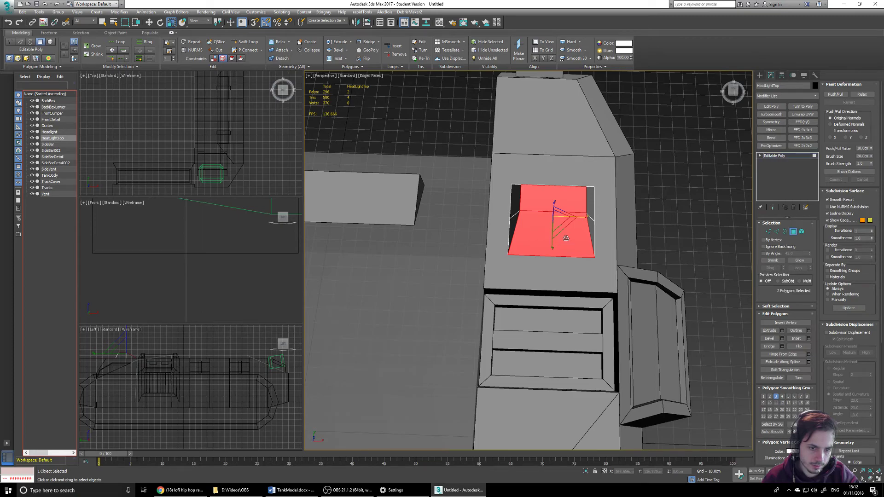
{"action": "left_click", "coordinate": [566, 237]}
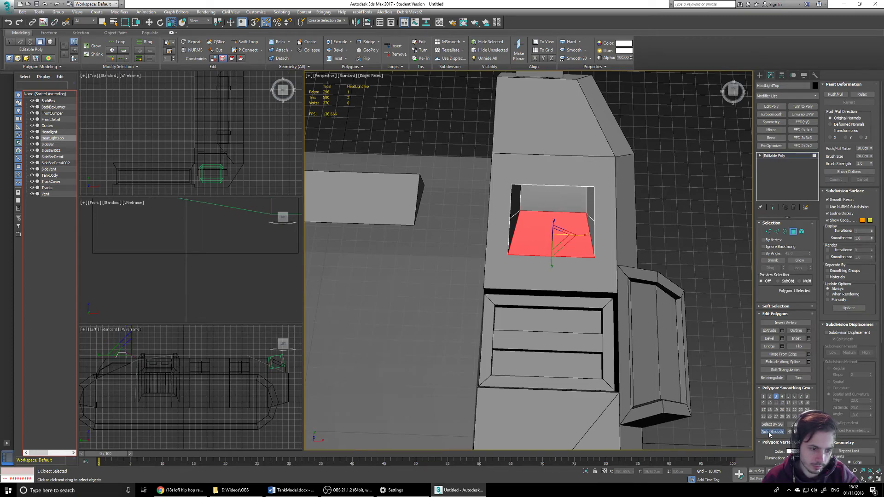
{"action": "left_click", "coordinate": [674, 263]}
{"action": "middle_click_drag", "start_coordinate": [630, 254], "coordinate": [628, 254], "text": "alt"}
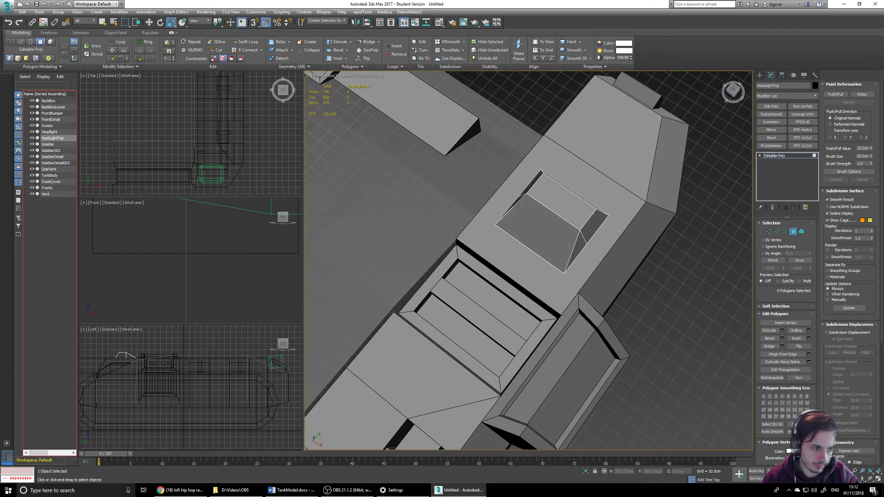
{"action": "middle_click_drag", "start_coordinate": [644, 315], "coordinate": [643, 285], "text": "alt"}
{"action": "left_click", "coordinate": [788, 248]}
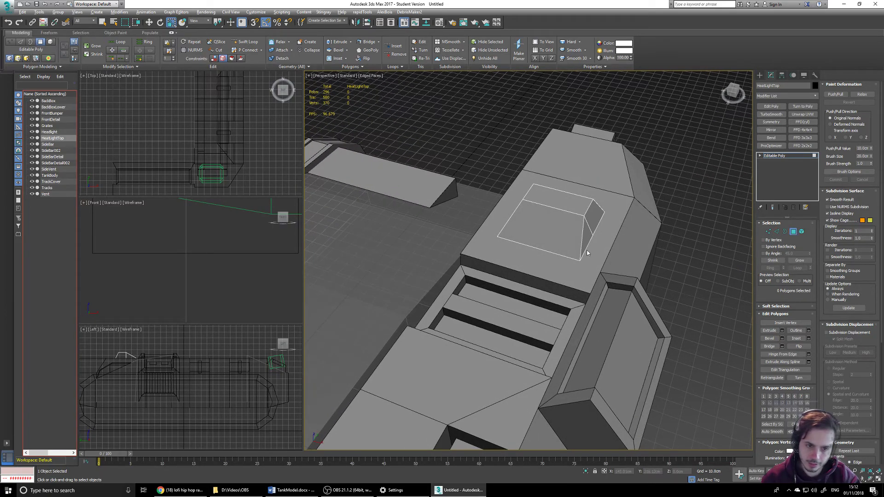
Hide the edge display and auto-smooth HeadLightTop's sloped and top polygons together.
{"action": "key", "text": "F4"}
{"action": "middle_click_drag", "start_coordinate": [576, 222], "coordinate": [601, 244], "text": "alt"}
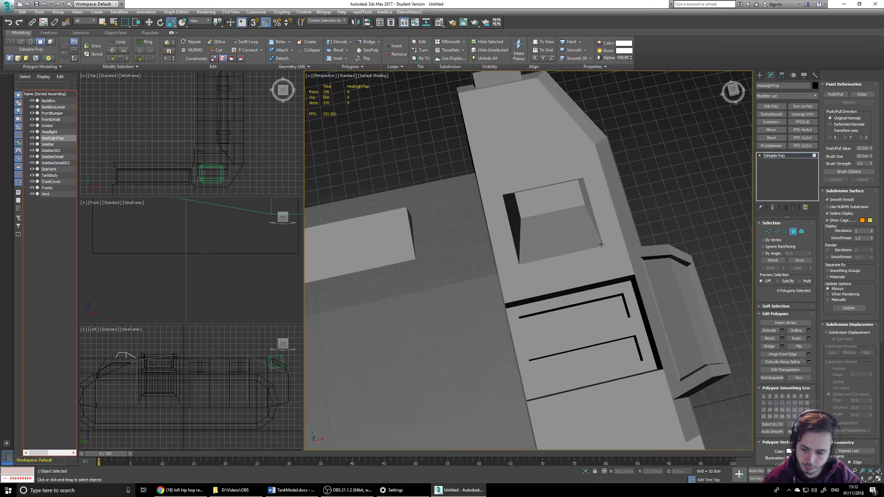
{"action": "left_click", "coordinate": [564, 231]}
{"action": "left_click", "coordinate": [555, 205], "text": "ctrl"}
{"action": "left_click", "coordinate": [772, 431]}
{"action": "left_click", "coordinate": [676, 353]}
{"action": "left_click", "coordinate": [571, 244]}
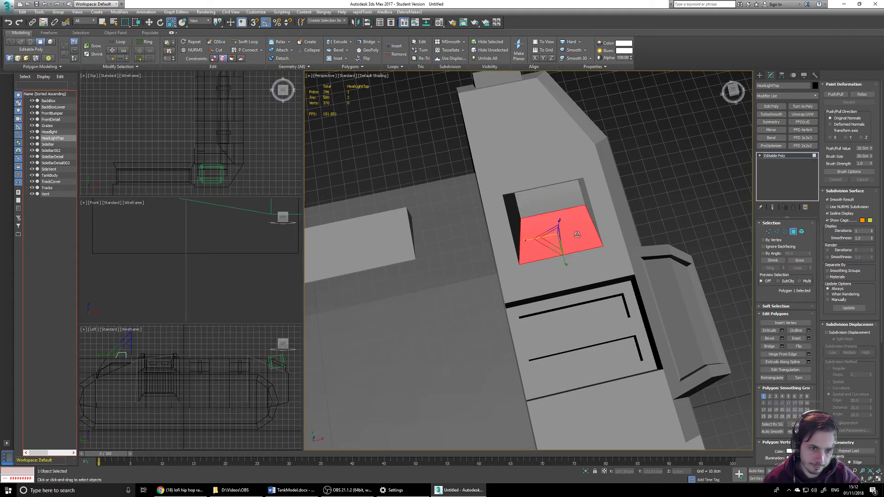
{"action": "left_click", "coordinate": [697, 190]}
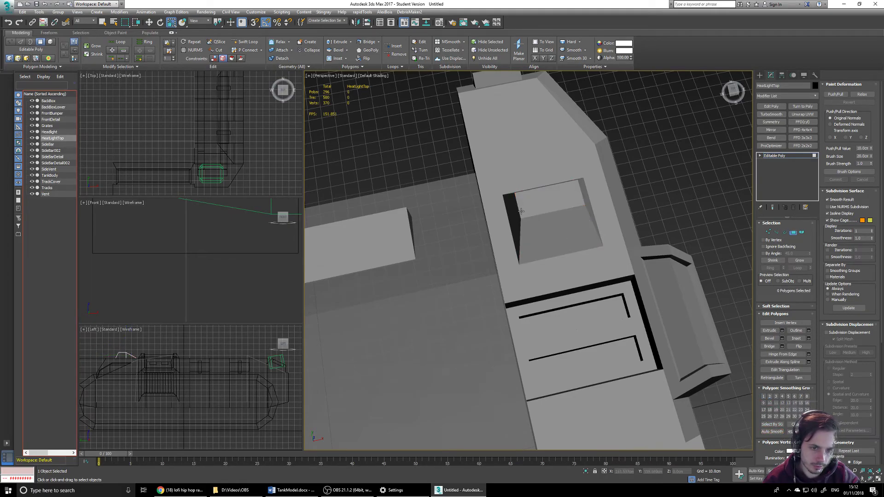
Show the edges again and scale HeadLightTop's two base vertices nearest the grate closer together along X.
{"action": "mouse_move", "coordinate": [602, 204]}
{"action": "middle_mouse_down", "text": "alt"}
{"action": "mouse_move", "coordinate": [574, 182]}
{"action": "mouse_move", "coordinate": [590, 194]}
{"action": "middle_mouse_up", "text": "alt"}
{"action": "left_click", "coordinate": [768, 232]}
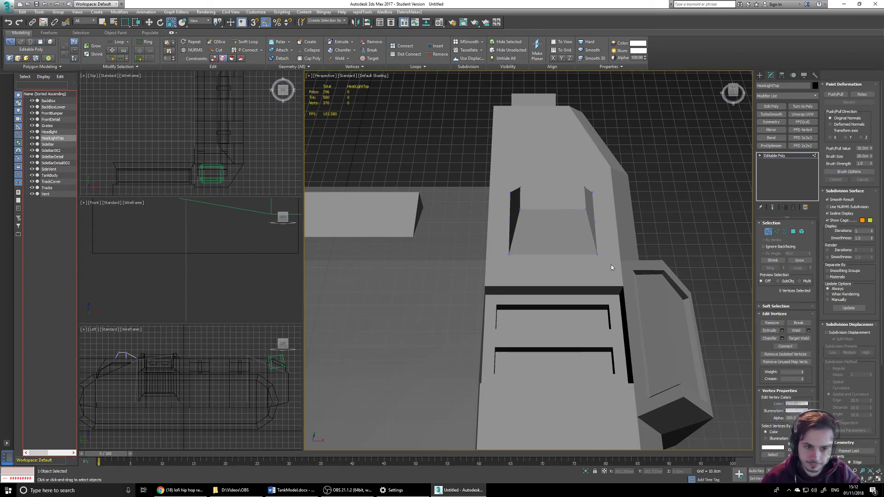
{"action": "left_click", "coordinate": [598, 253]}
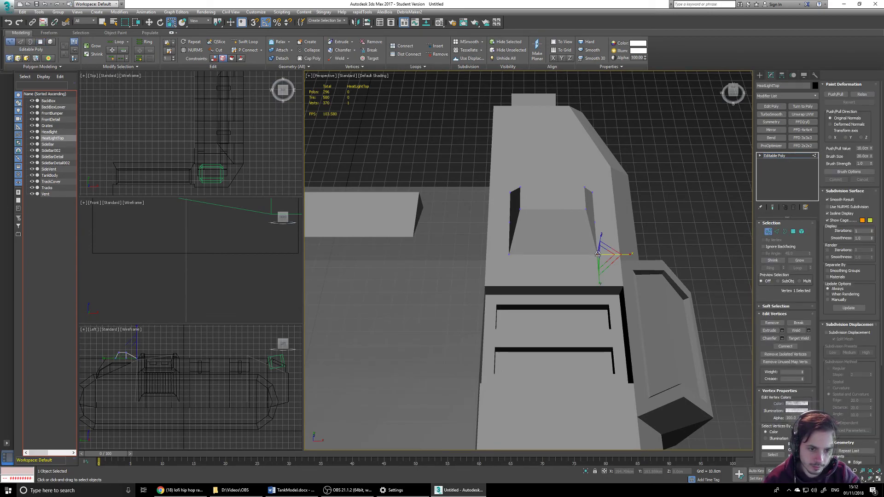
{"action": "key", "text": "F4"}
{"action": "left_click", "coordinate": [509, 254], "text": "ctrl"}
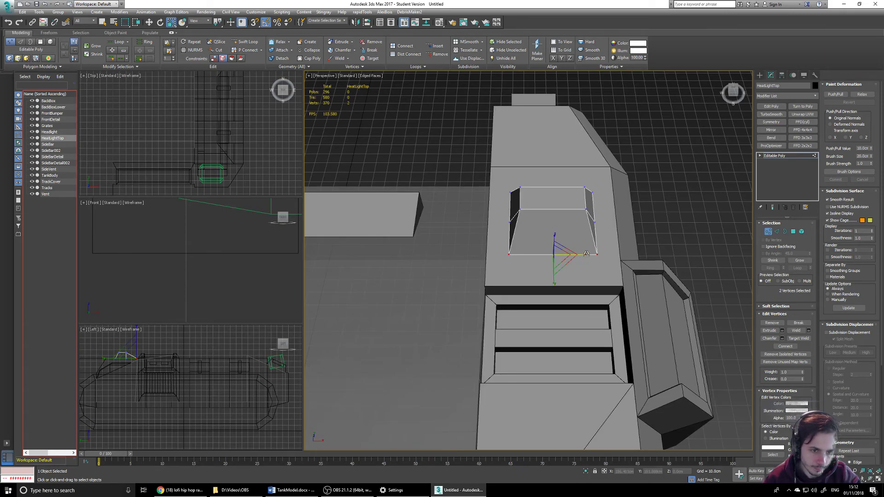
{"action": "left_click_drag", "start_coordinate": [586, 254], "coordinate": [558, 253]}
{"action": "middle_click_drag", "start_coordinate": [557, 253], "coordinate": [546, 197], "text": "alt"}
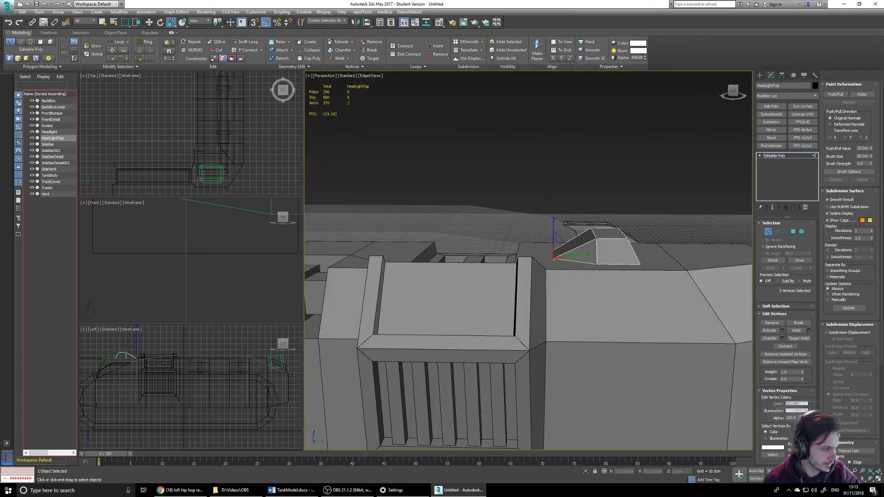
Lower the middle edge between HeadLightTop's slope and top face slightly along Z.
{"action": "left_click", "coordinate": [777, 231]}
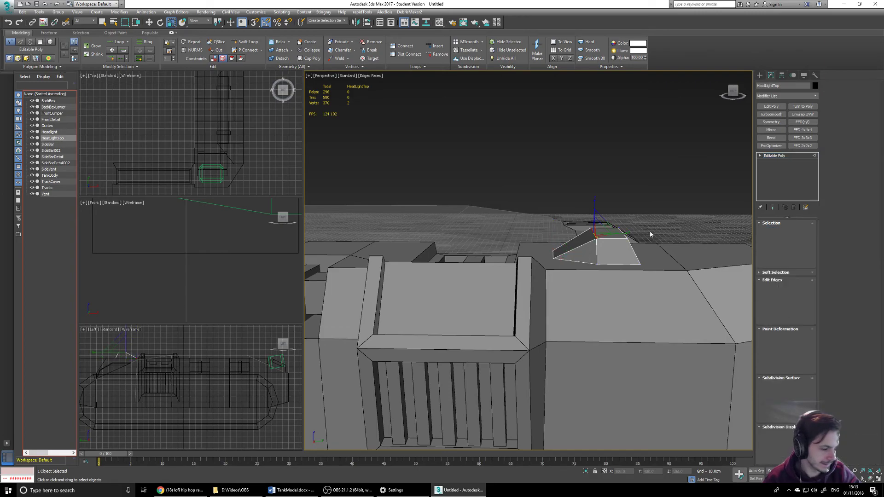
{"action": "key", "text": "w"}
{"action": "scroll", "coordinate": [599, 234], "scroll_direction": "up", "scroll_amount": 2}
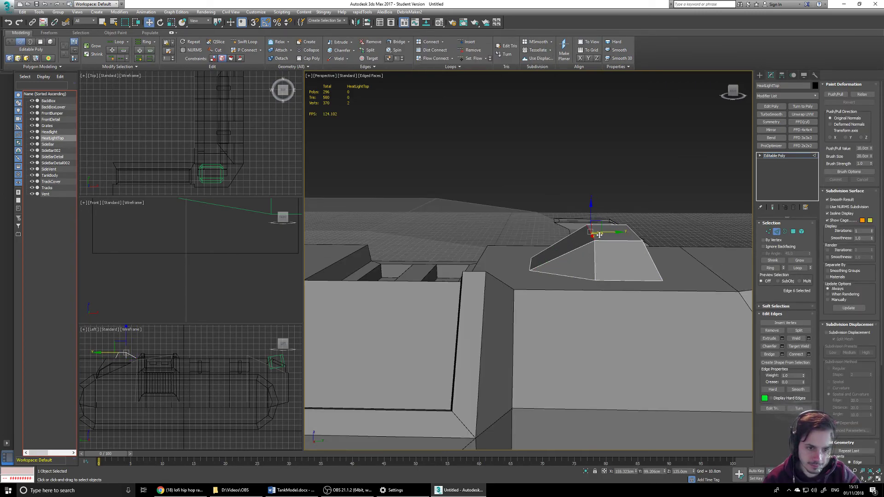
{"action": "scroll", "coordinate": [599, 235], "scroll_direction": "up", "scroll_amount": 2}
{"action": "left_click_drag", "start_coordinate": [577, 211], "coordinate": [578, 218]}
{"action": "middle_click_drag", "start_coordinate": [693, 272], "coordinate": [673, 254], "text": "alt"}
{"action": "scroll", "coordinate": [673, 253], "scroll_direction": "down", "scroll_amount": 3}
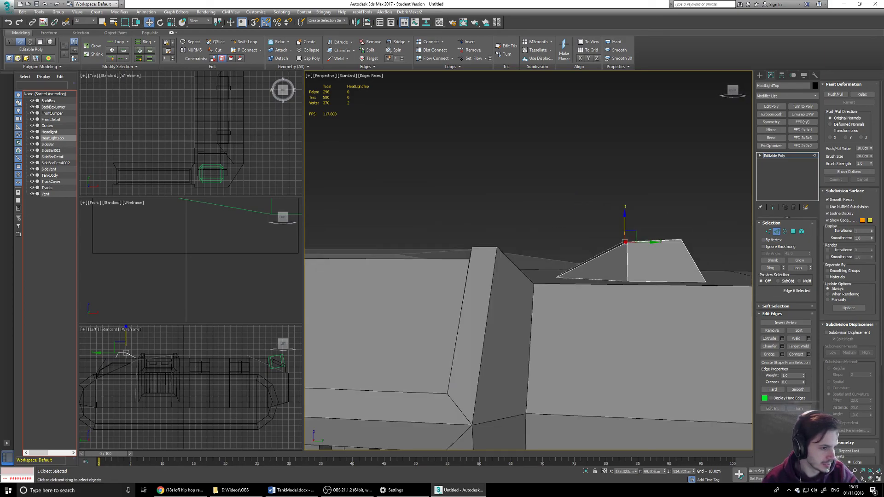
{"action": "middle_click_drag", "start_coordinate": [699, 260], "coordinate": [732, 244], "text": "alt"}
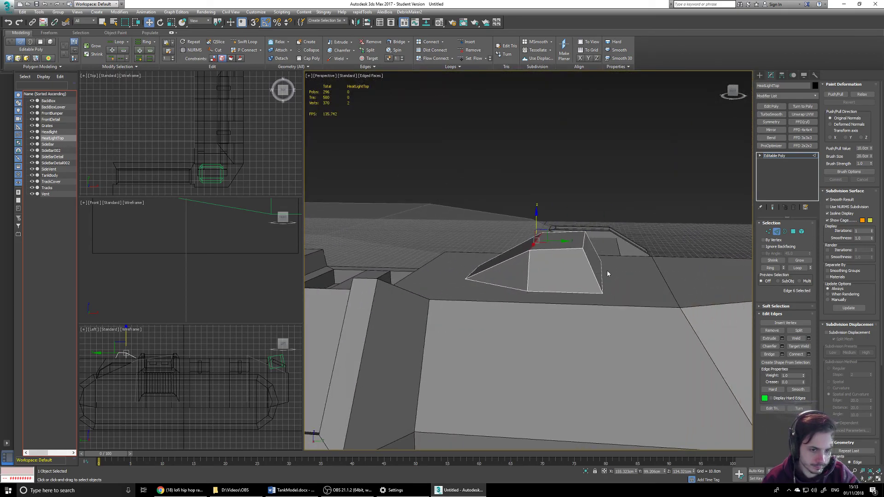
Set the edit constraint to None and move HeadLightTop's top edge farthest from the grate outward along Y.
{"action": "scroll", "coordinate": [612, 267], "scroll_direction": "down", "scroll_amount": 8}
{"action": "middle_click_drag", "start_coordinate": [617, 264], "coordinate": [651, 282], "text": "alt"}
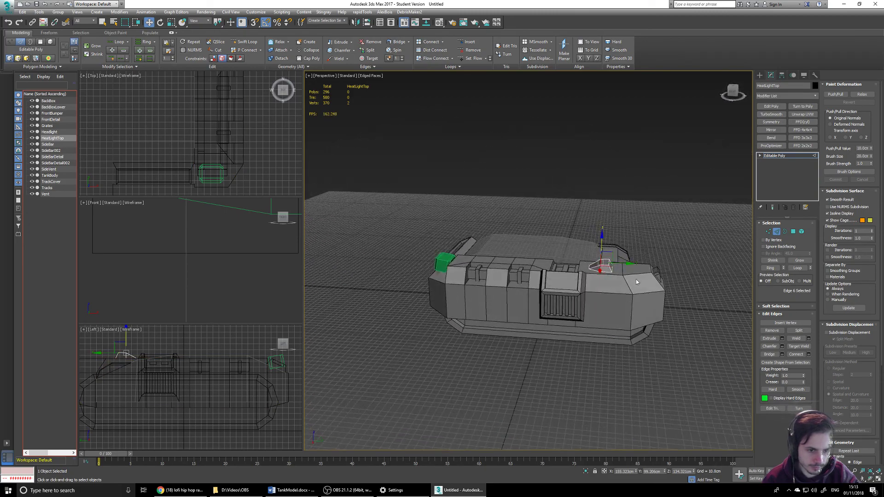
{"action": "scroll", "coordinate": [645, 276], "scroll_direction": "up", "scroll_amount": 5}
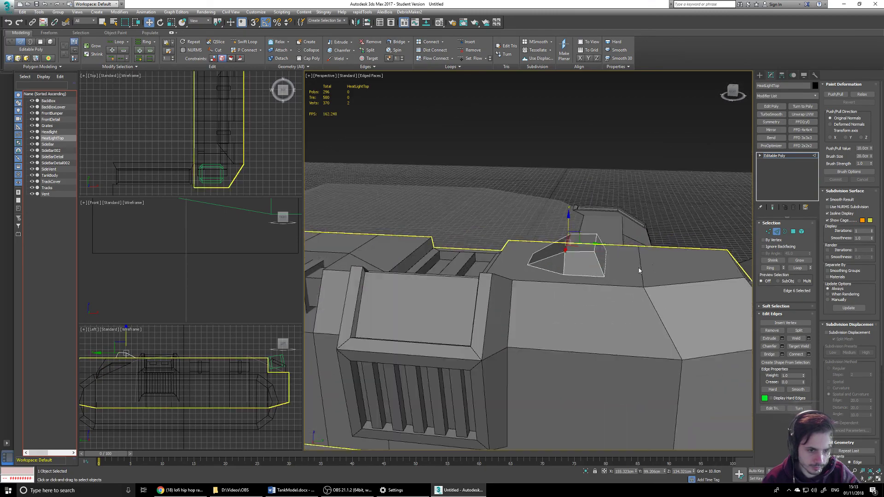
{"action": "scroll", "coordinate": [593, 245], "scroll_direction": "up", "scroll_amount": 3}
{"action": "left_click", "coordinate": [599, 241]}
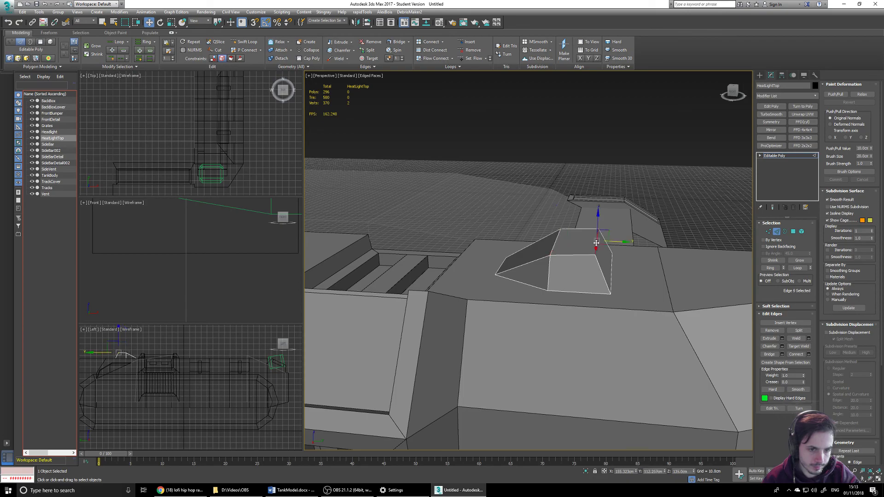
{"action": "left_click_drag", "start_coordinate": [612, 241], "coordinate": [621, 239]}
{"action": "right_click", "coordinate": [621, 239]}
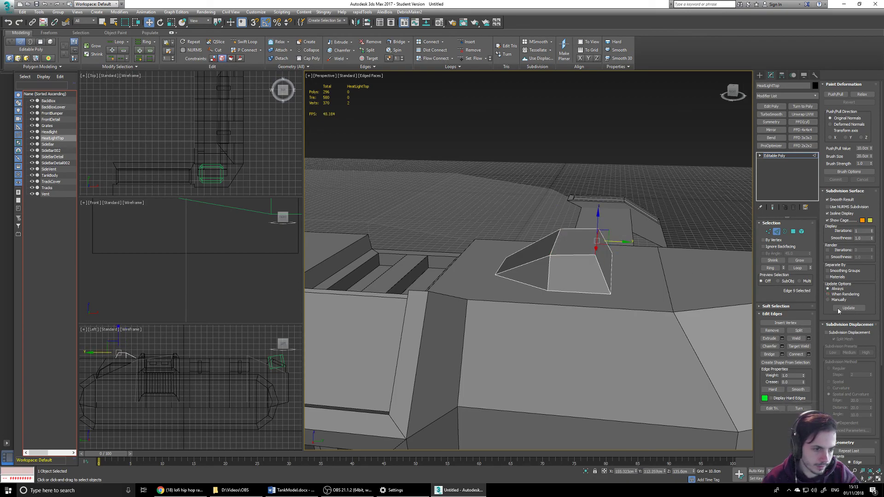
{"action": "scroll", "coordinate": [857, 377], "scroll_direction": "down", "scroll_amount": 4}
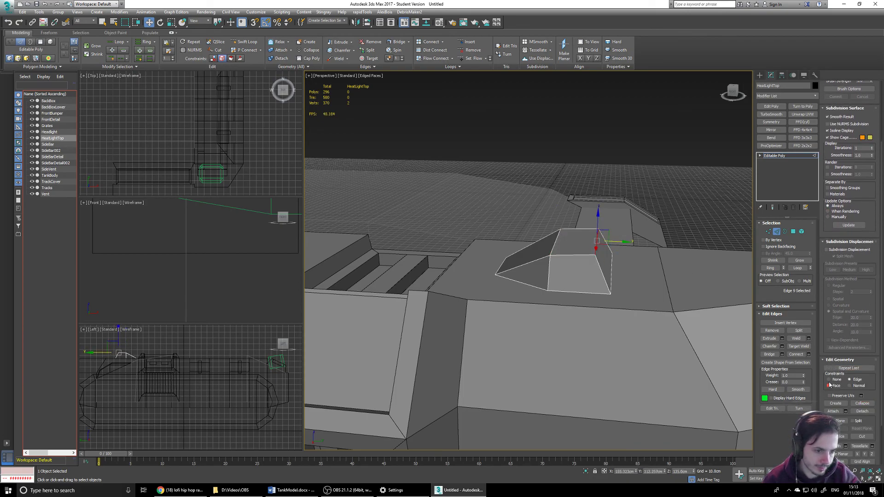
{"action": "left_click_drag", "start_coordinate": [619, 242], "coordinate": [634, 240]}
{"action": "left_click", "coordinate": [681, 217]}
{"action": "scroll", "coordinate": [681, 216], "scroll_direction": "down", "scroll_amount": 4}
{"action": "middle_click_drag", "start_coordinate": [687, 217], "coordinate": [657, 198], "text": "alt"}
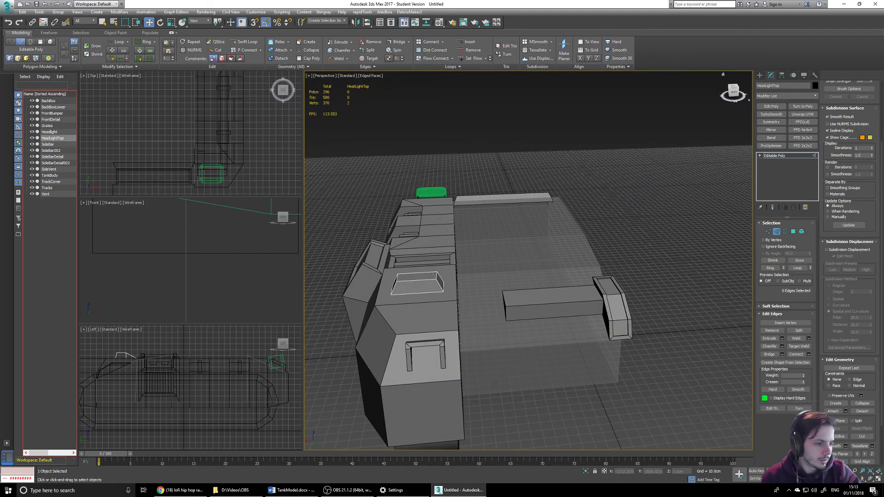